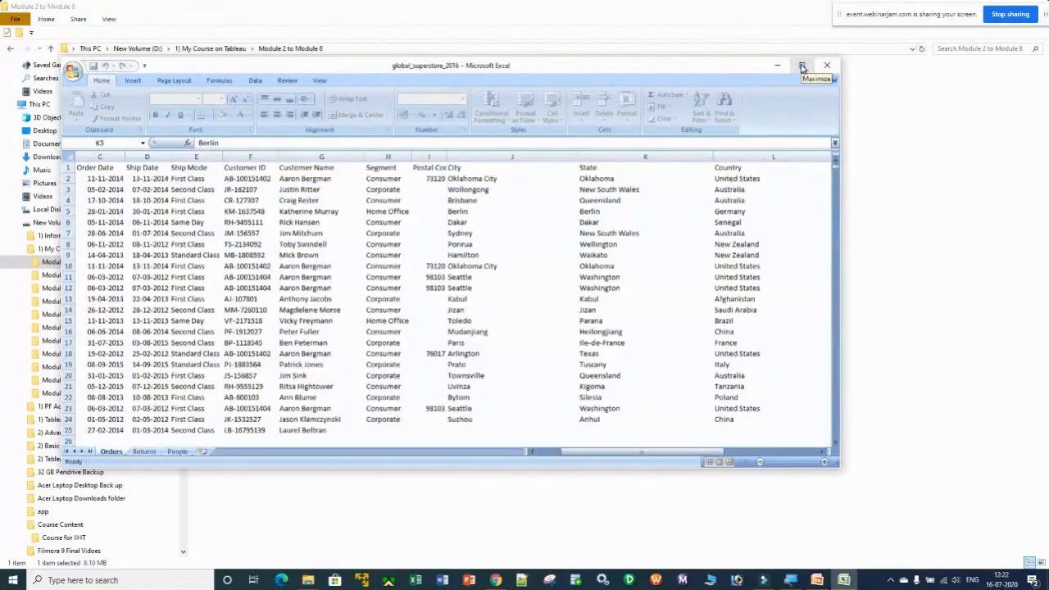
Maximize the global_superstore_2016 workbook window and zoom the Orders sheet to 170% for easier reading
left_click(802, 66)
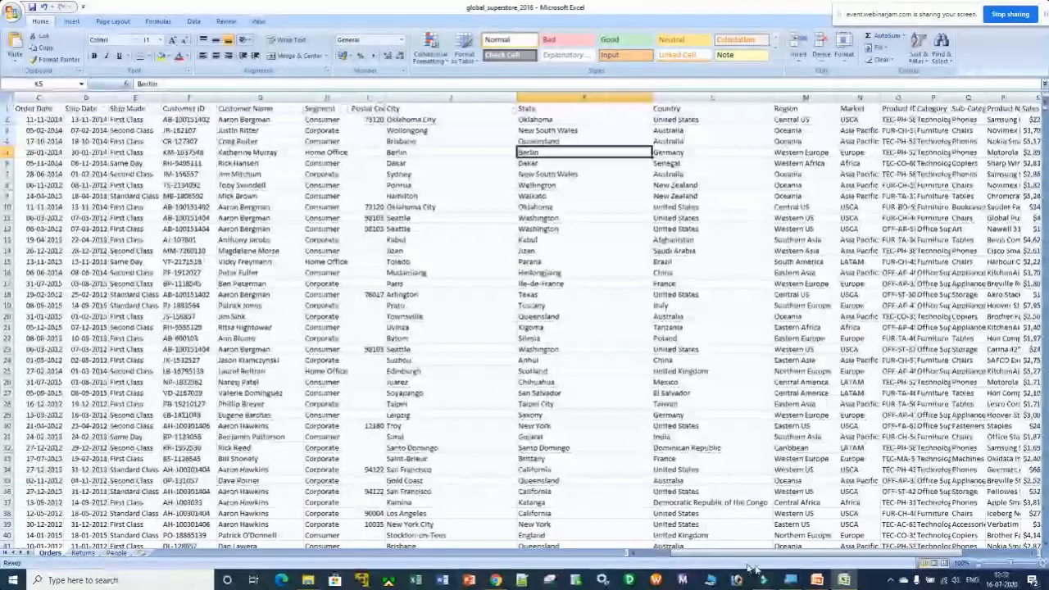
left_click(1039, 564)
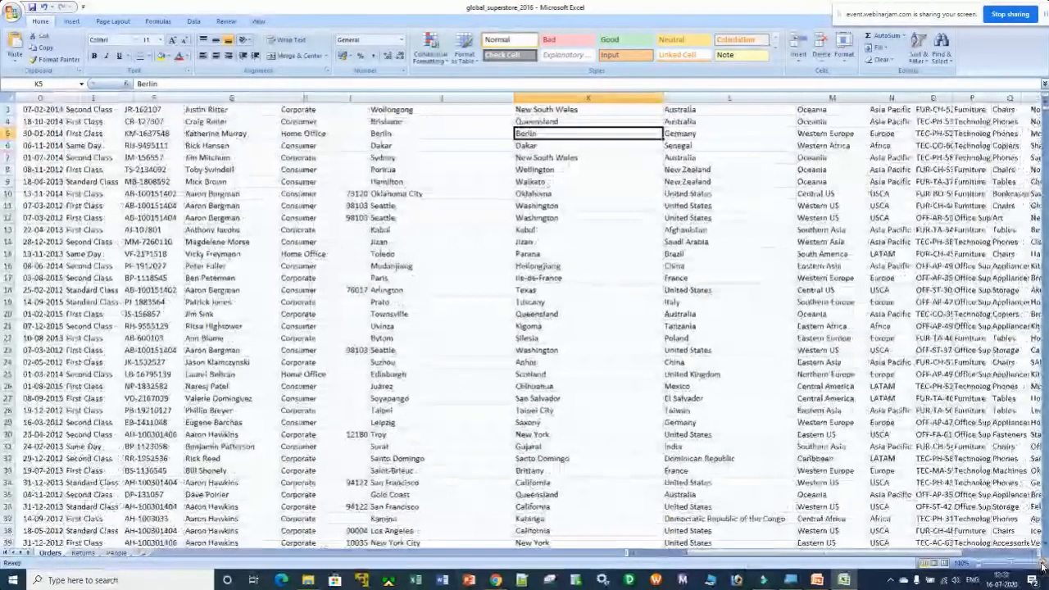
left_click(1040, 564)
left_click(1040, 565)
left_click(1040, 565)
left_click(1041, 565)
left_click(1040, 564)
left_click(1040, 564)
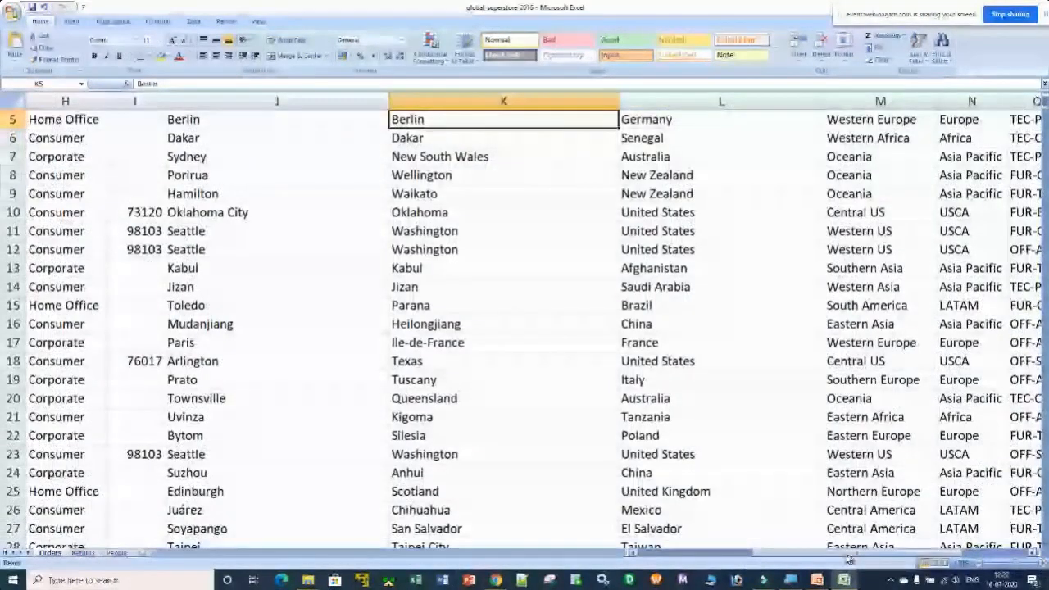
left_click_drag(849, 559, 640, 557)
scroll(49, 361, "up", 2)
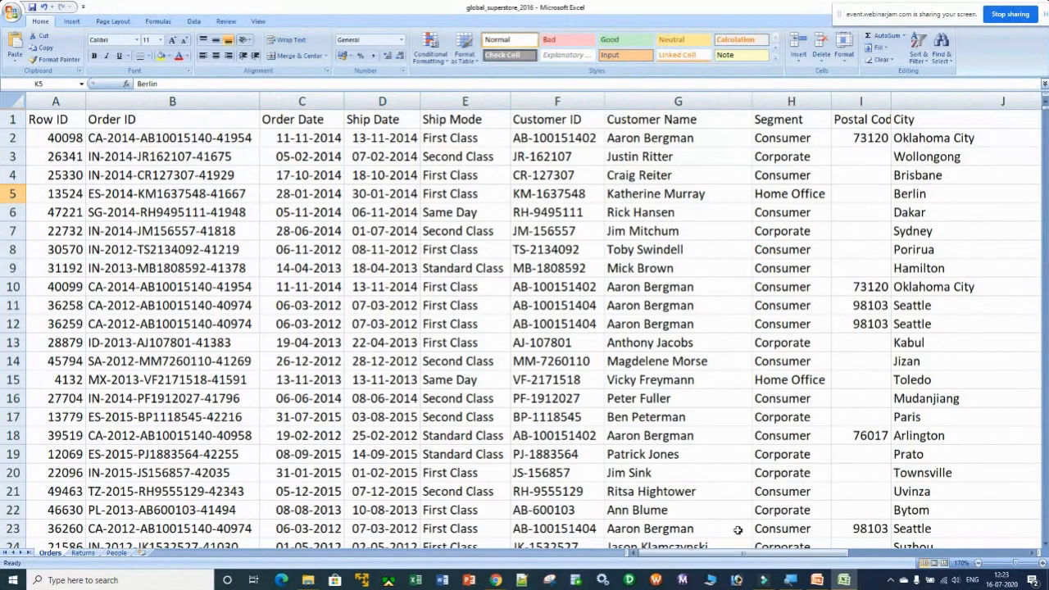
Fit the Product Name column's width to its contents and review the remaining Orders columns
mouse_move(717, 556)
left_mouse_down()
mouse_move(745, 555)
mouse_move(637, 555)
mouse_move(728, 556)
left_mouse_up()
double_click(712, 101)
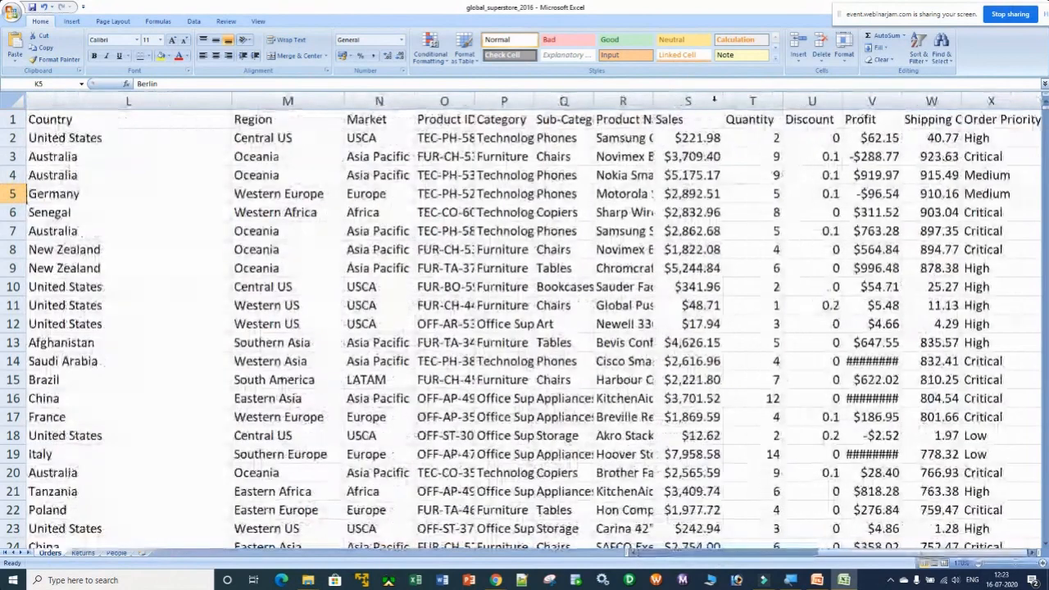
double_click(655, 99)
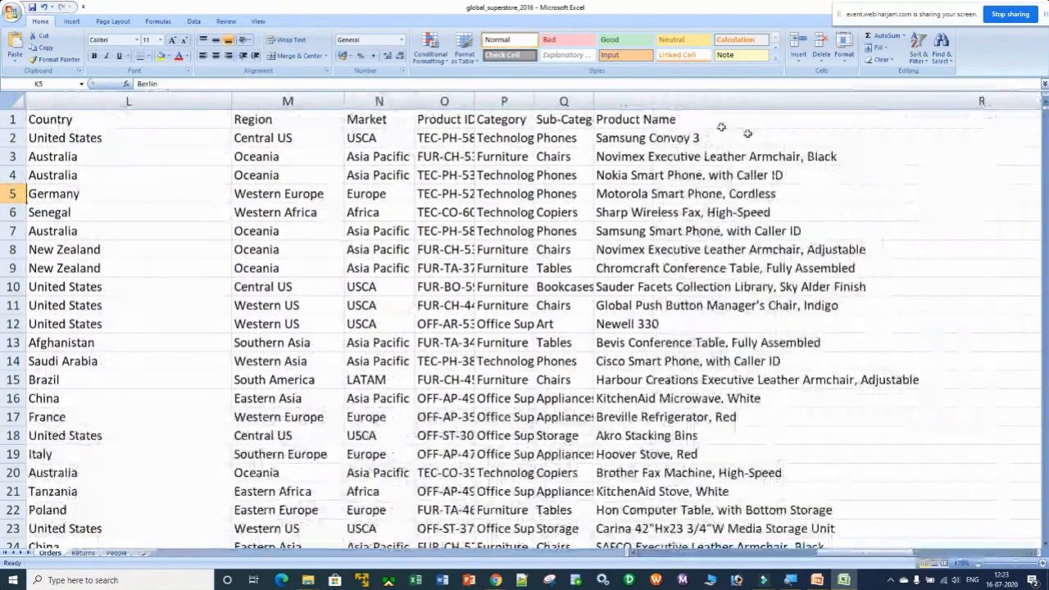
left_click_drag(878, 556, 980, 551)
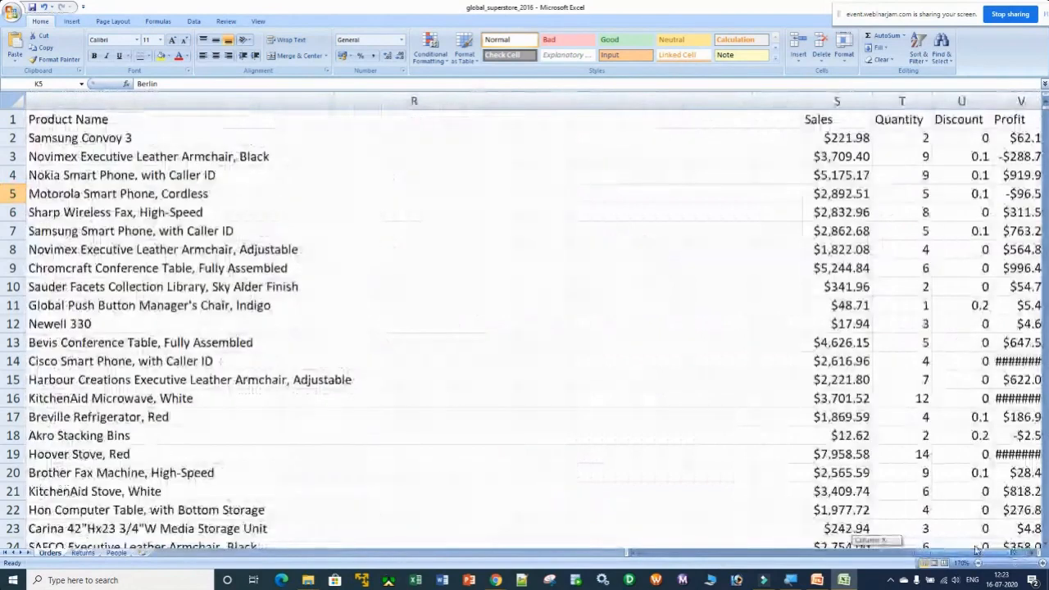
left_click(1031, 553)
left_click(1031, 553)
left_click_drag(865, 557, 692, 556)
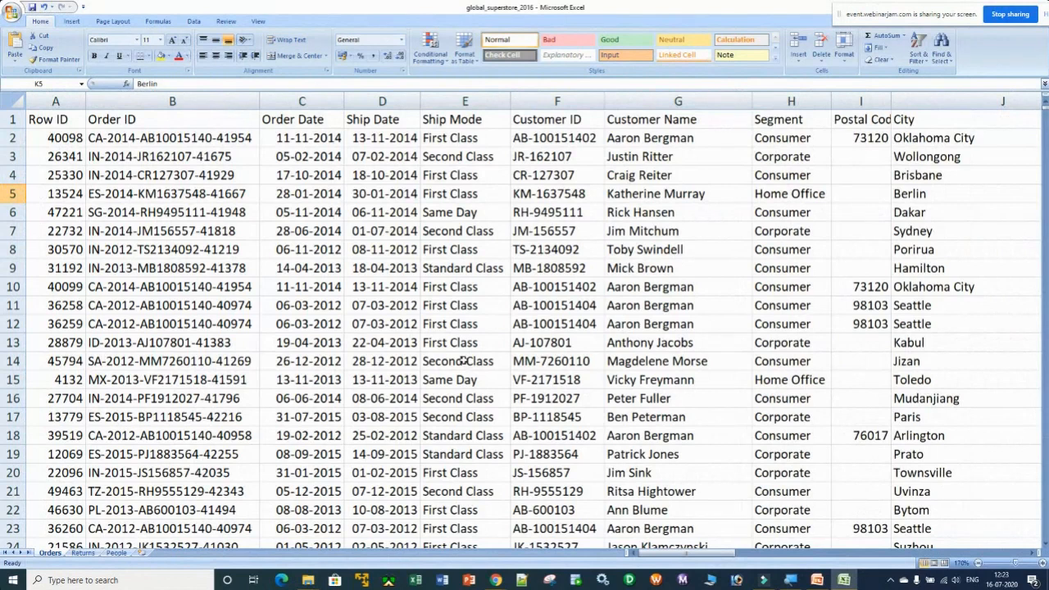
Try charting the entire Orders data as a 3-D clustered column chart, and delete the chart
key("ctrl+a")
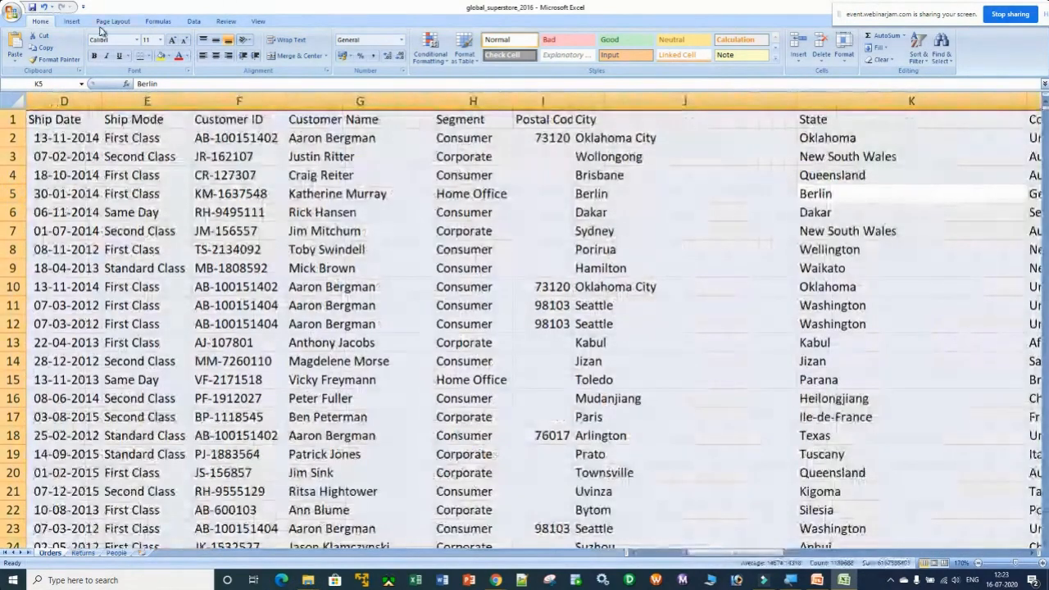
left_click(73, 21)
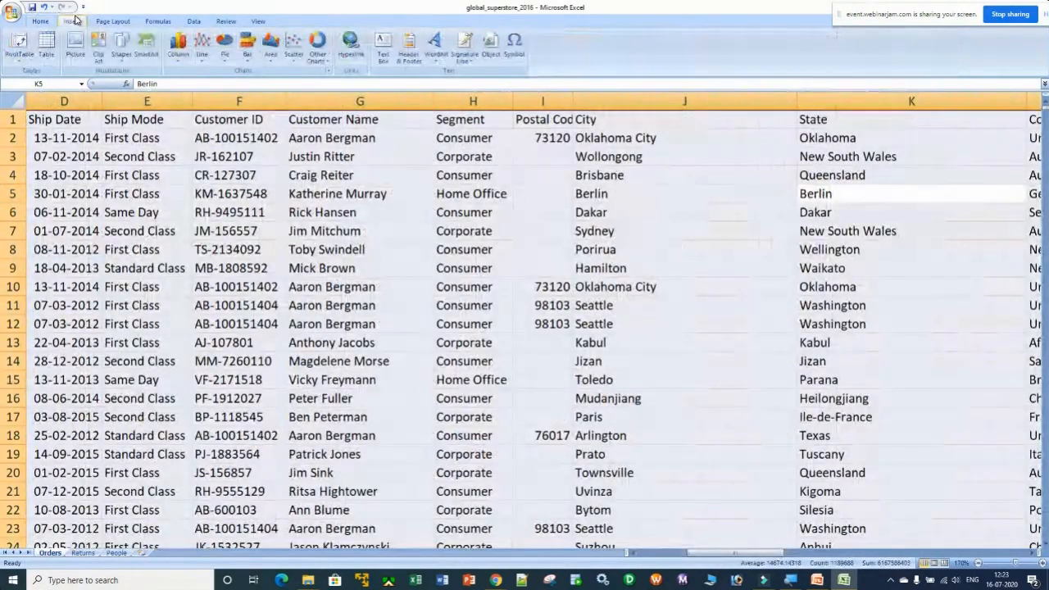
left_click(180, 51)
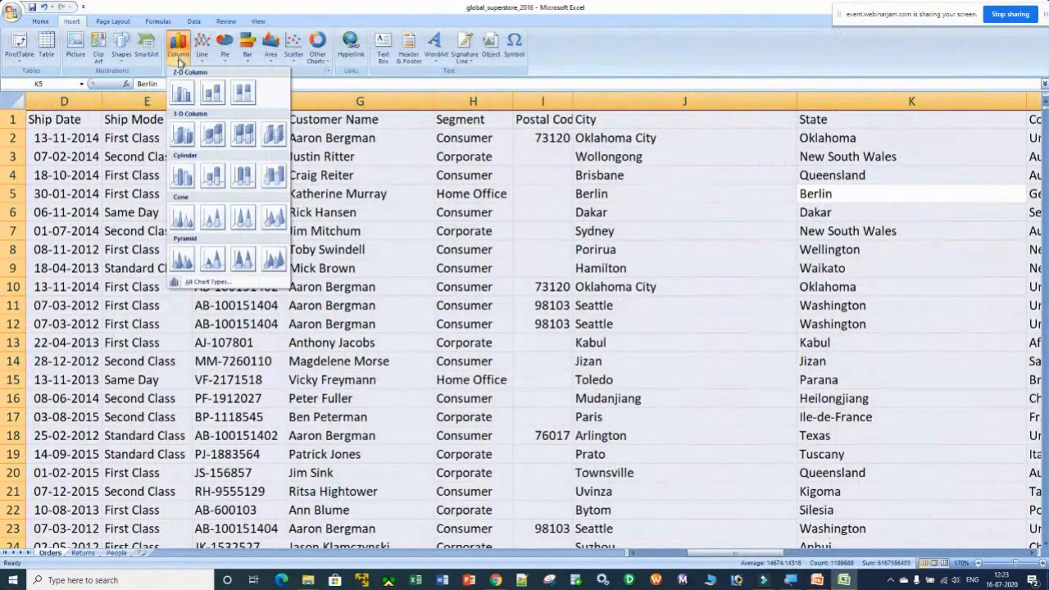
left_click(182, 134)
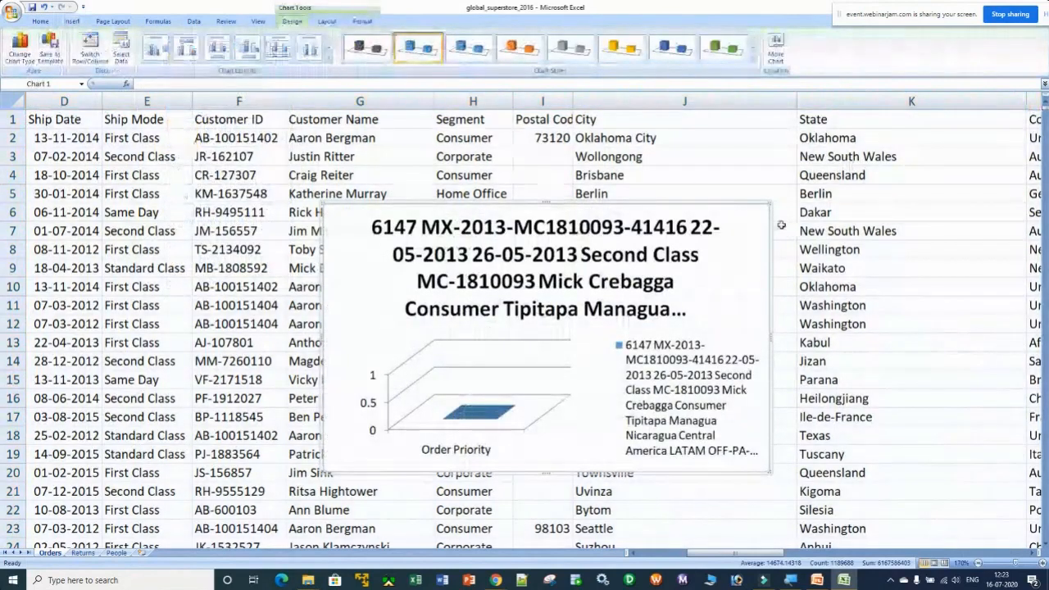
key("Delete")
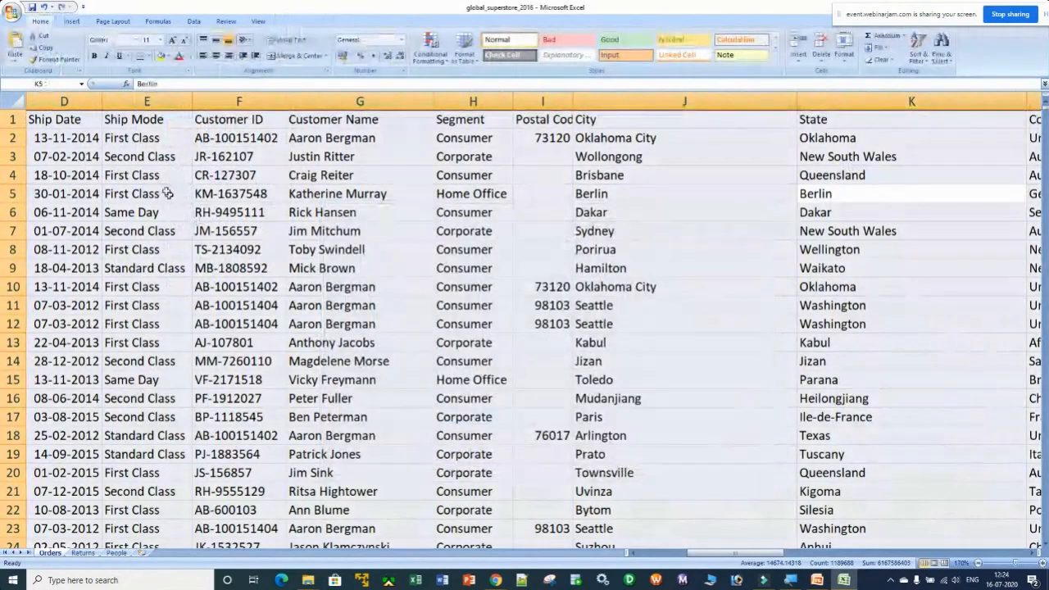
Create a PivotTable on a new worksheet from the entire Orders data range
left_click(71, 22)
left_click(20, 48)
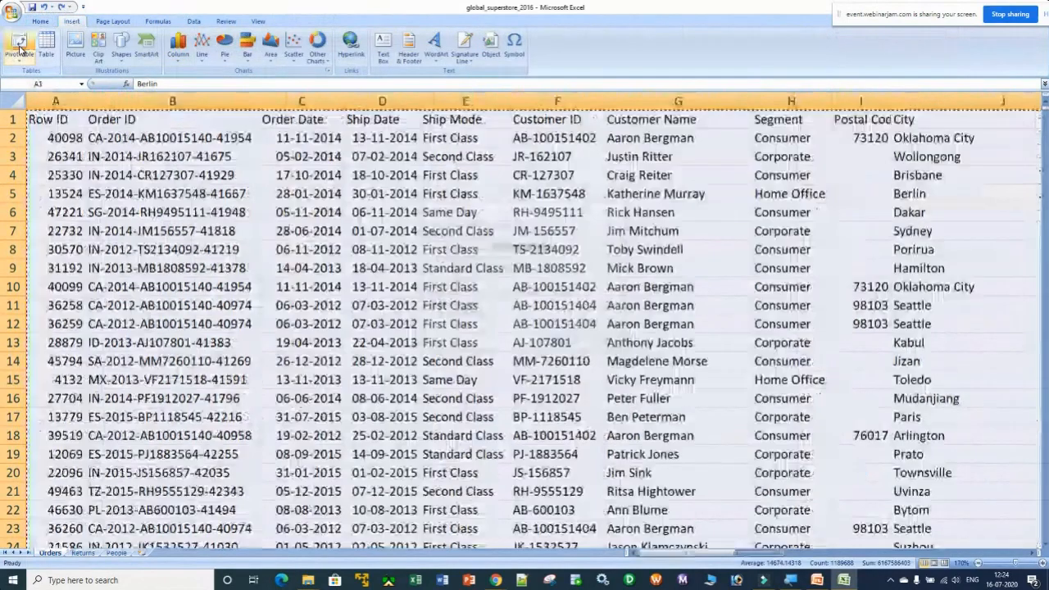
left_click(555, 339)
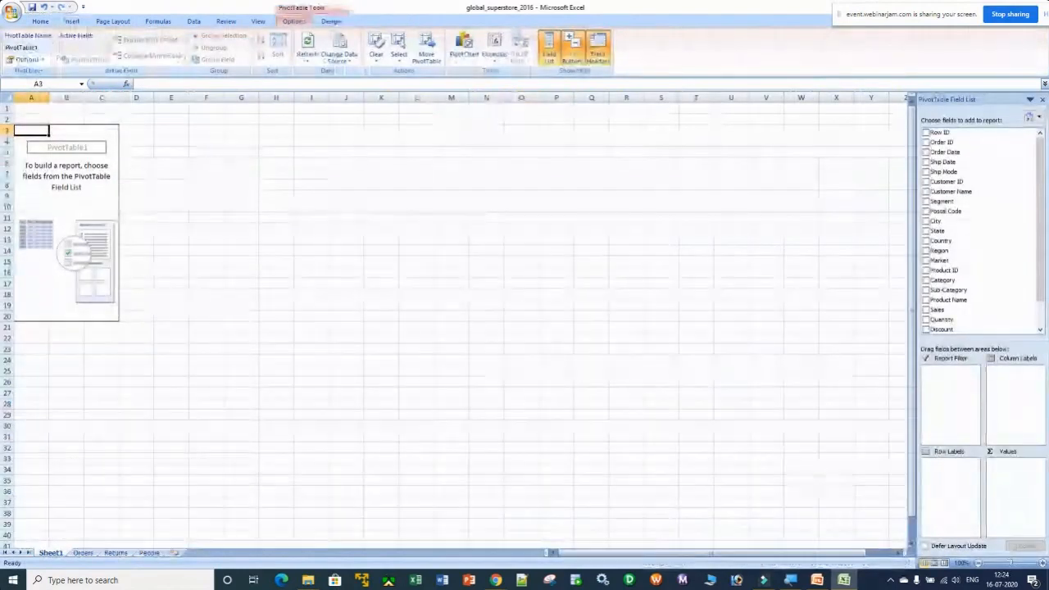
Build the PivotTable with the sum of Sales as values and Category and Sub-Category as row labels
left_click(1043, 564)
left_click(1043, 563)
left_click(1043, 564)
left_click(1042, 564)
left_click(1043, 563)
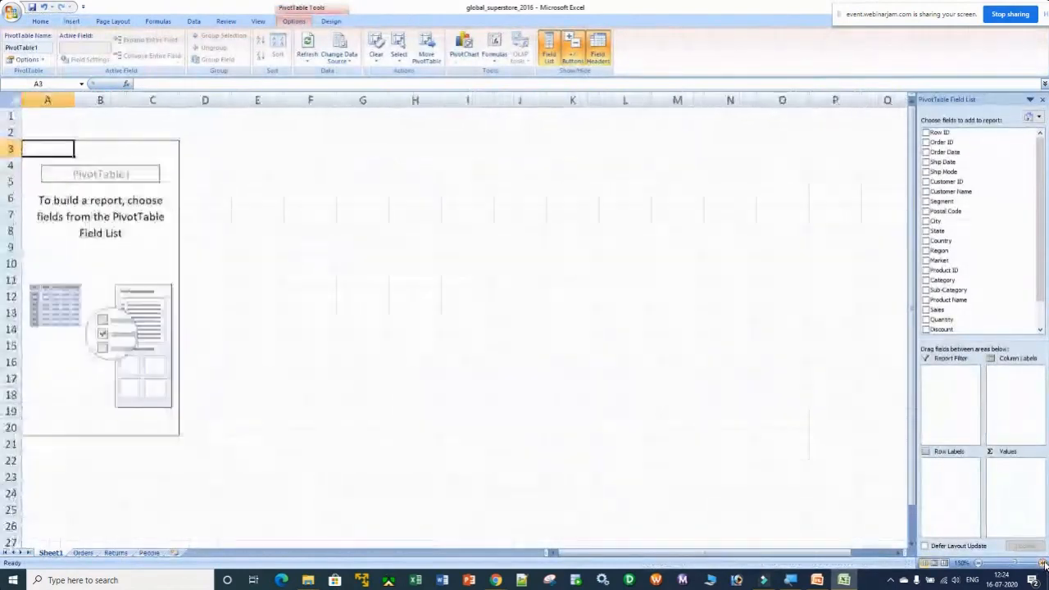
left_click(1042, 563)
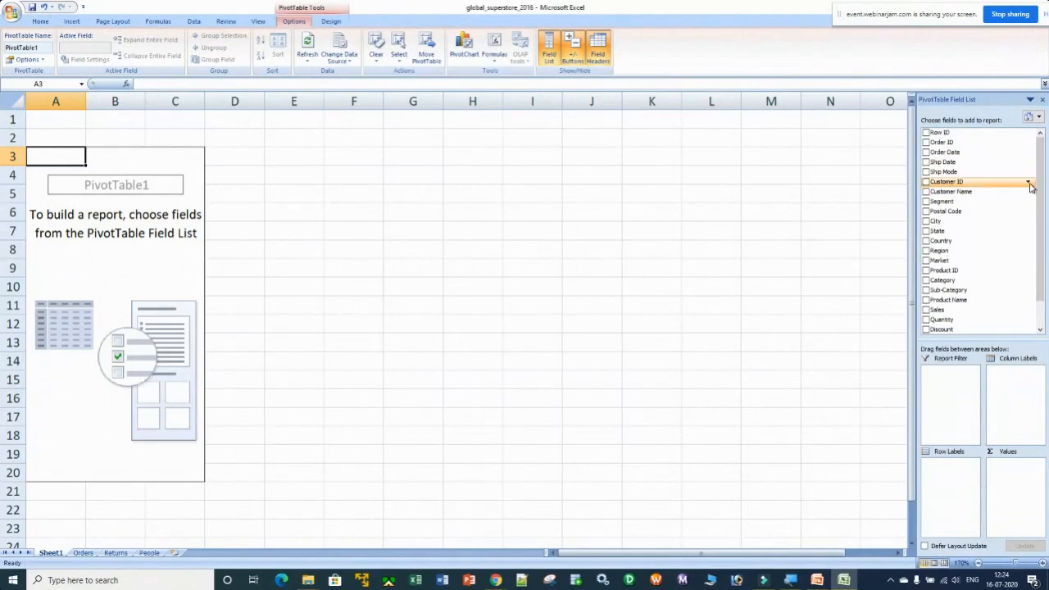
scroll(1038, 164, "down", 1)
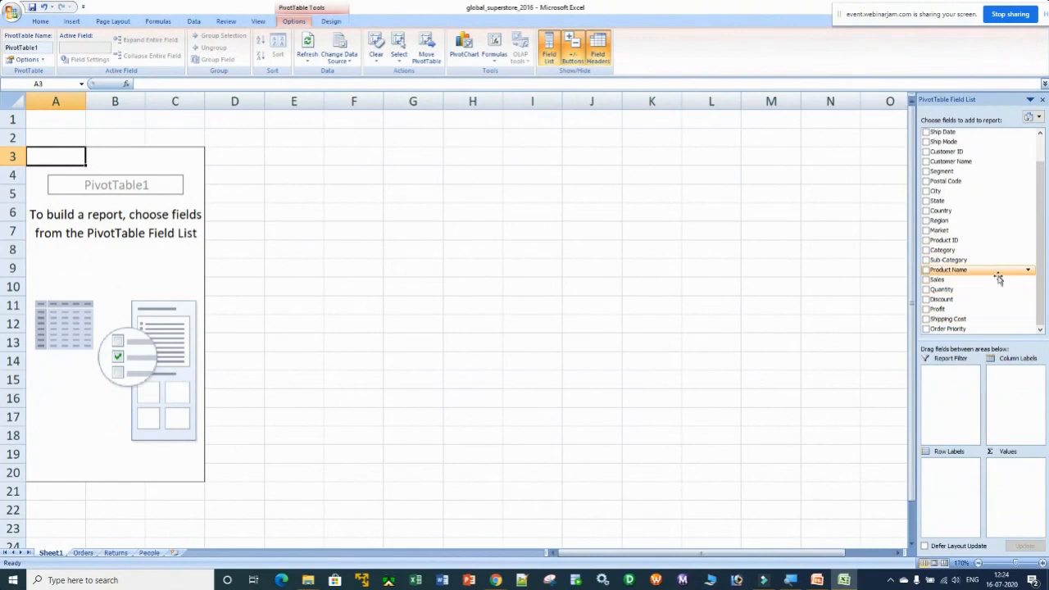
left_click(950, 279)
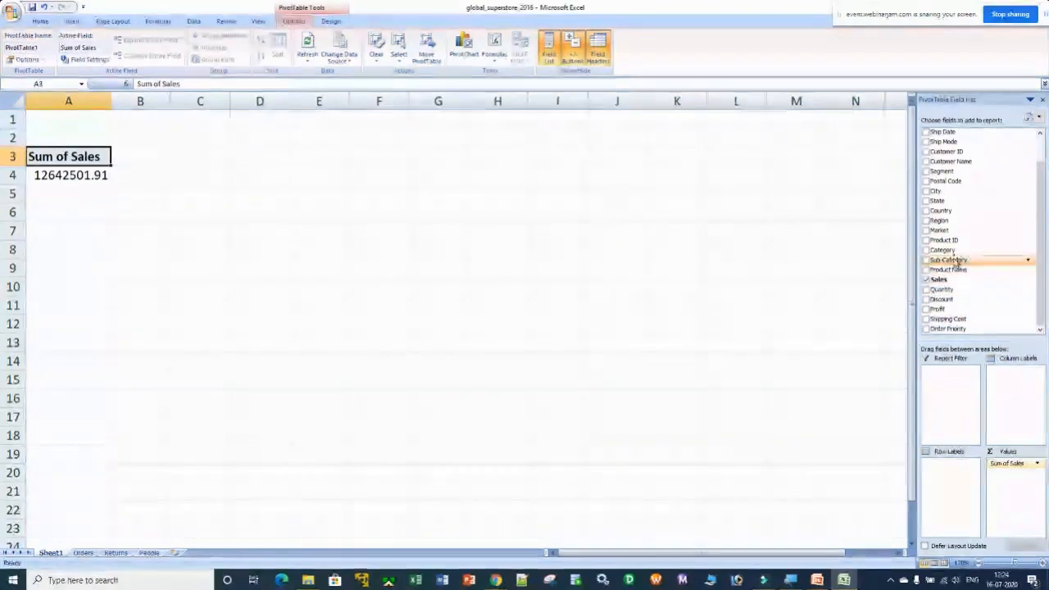
left_click_drag(950, 250, 950, 477)
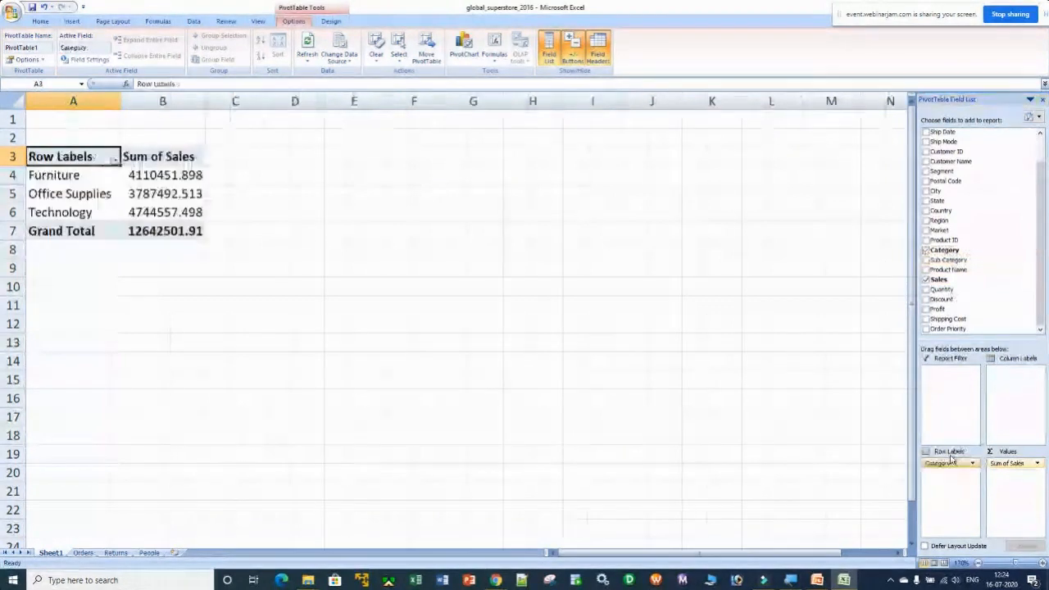
left_click_drag(947, 260, 943, 501)
Apply all borders to the whole PivotTable, from its header row through the Grand Total row
scroll(413, 422, "down", 4)
scroll(413, 422, "up", 4)
left_click_drag(88, 160, 193, 511)
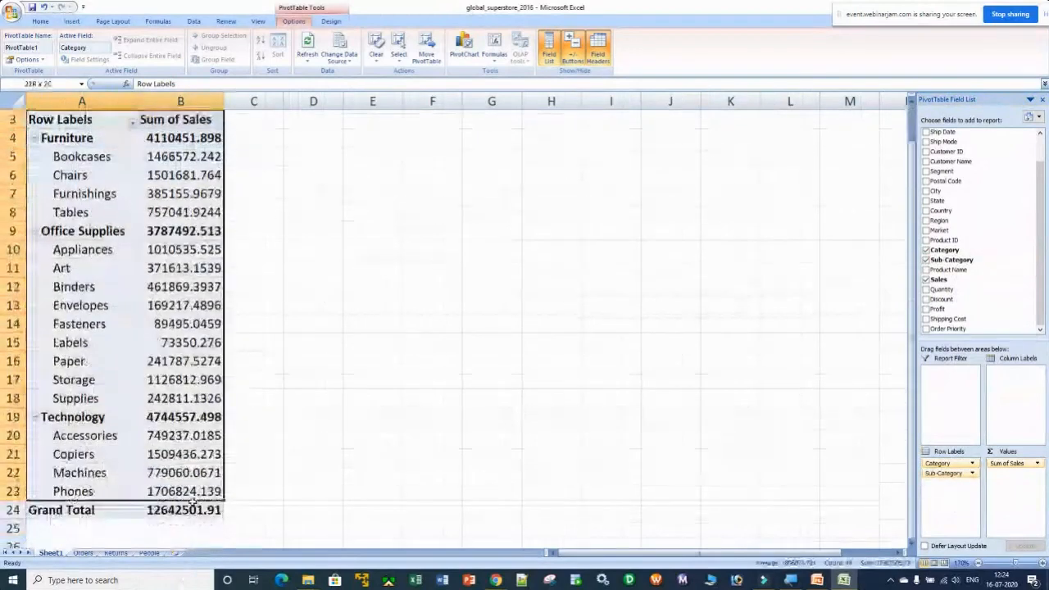
left_click(41, 20)
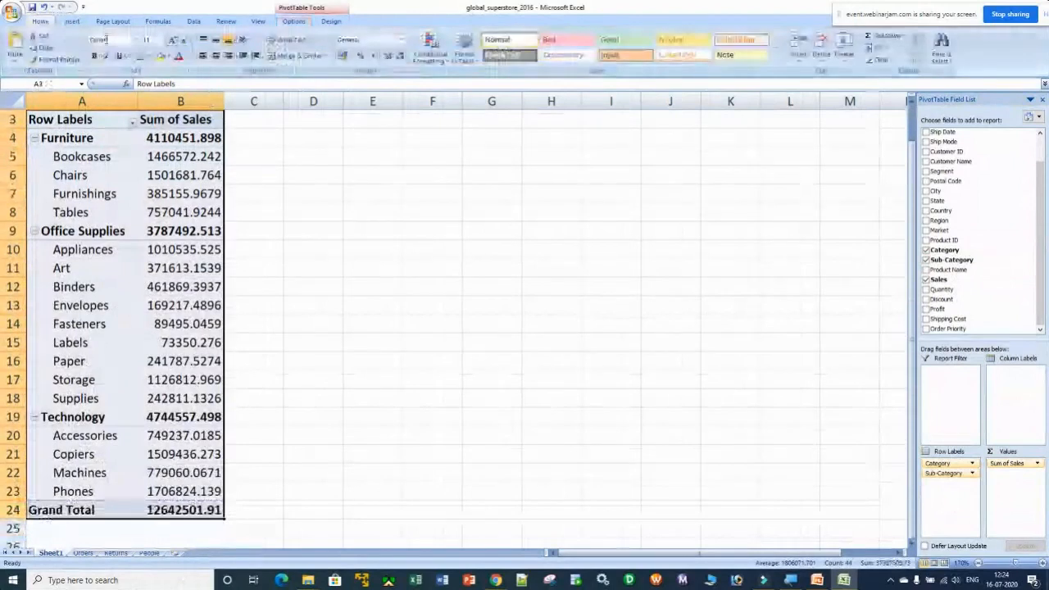
left_click(148, 55)
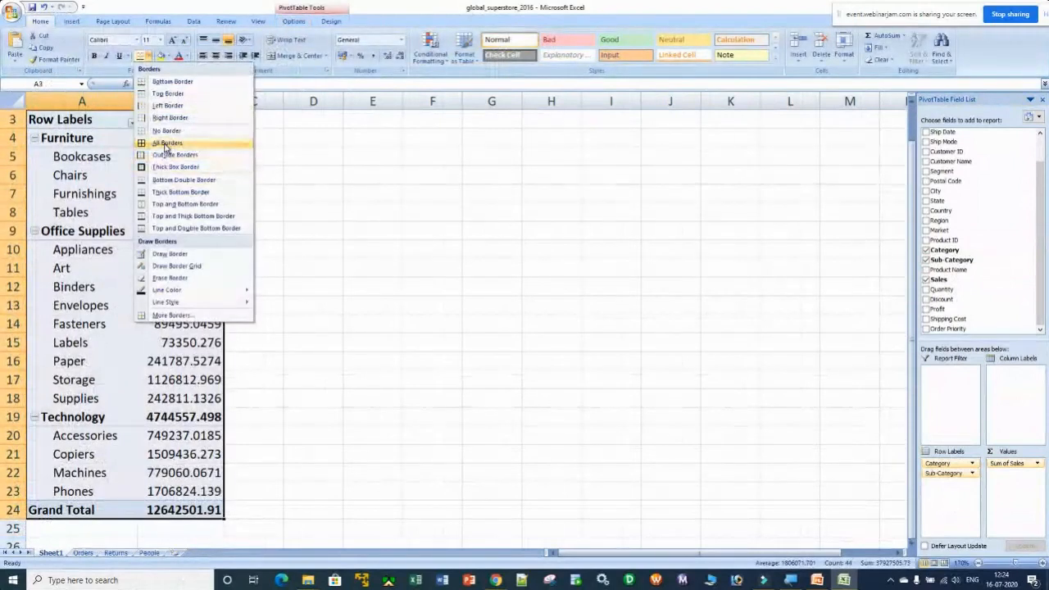
left_click(167, 142)
scroll(241, 307, "up", 1)
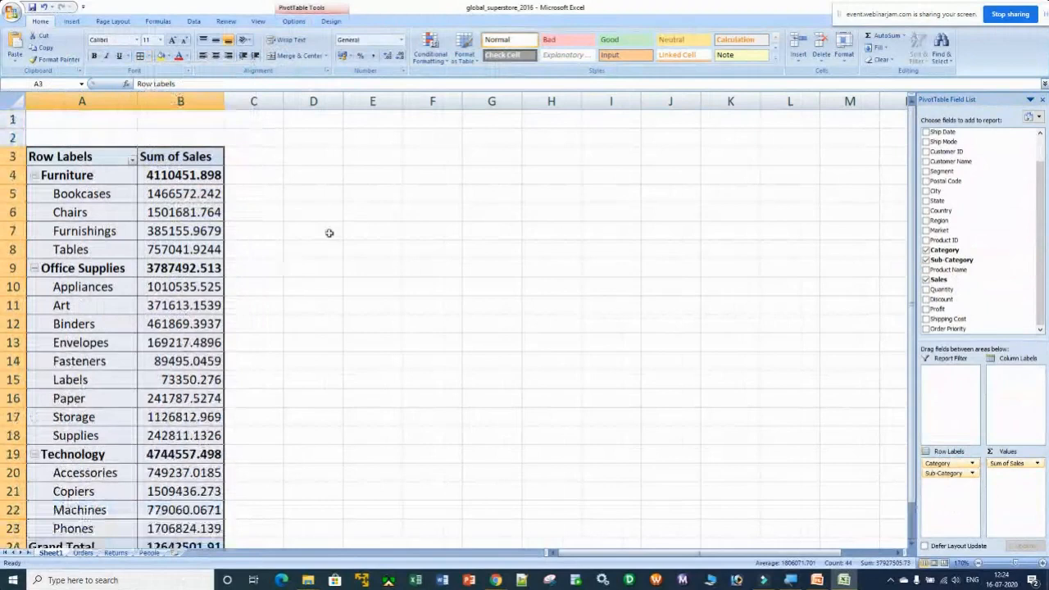
scroll(330, 232, "down", 1)
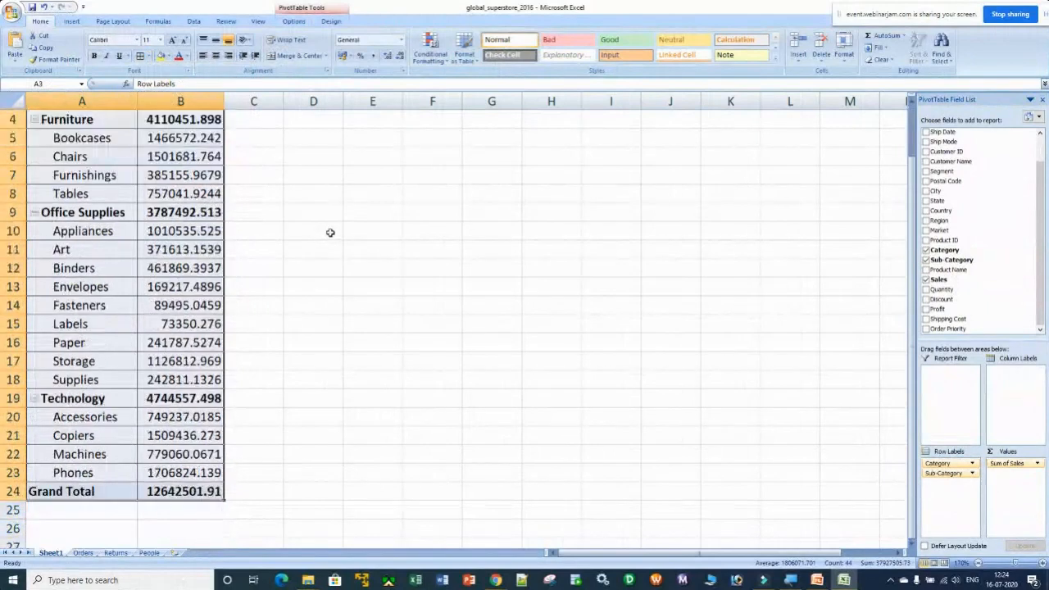
scroll(330, 233, "up", 1)
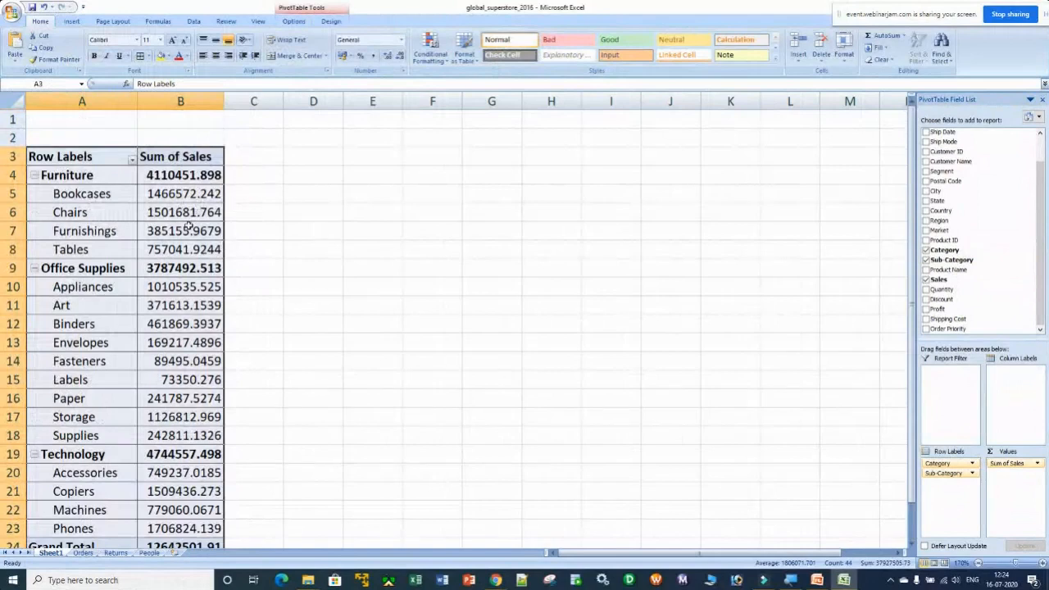
Examine the Furniture, Office Supplies and Technology category rows and their sales totals in the PivotTable
left_click(86, 175)
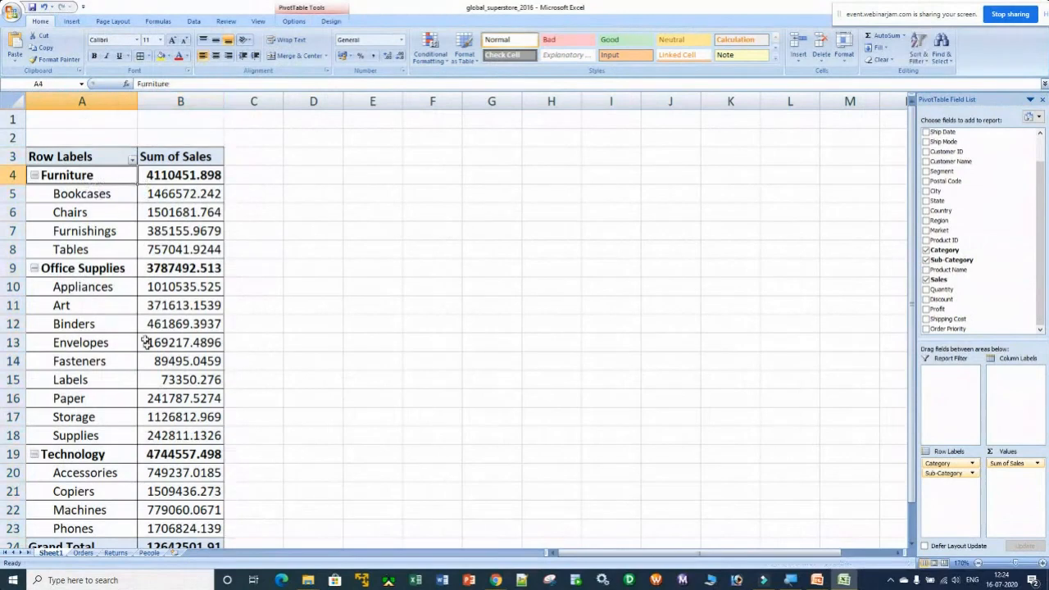
left_click(81, 267)
scroll(121, 360, "down", 1)
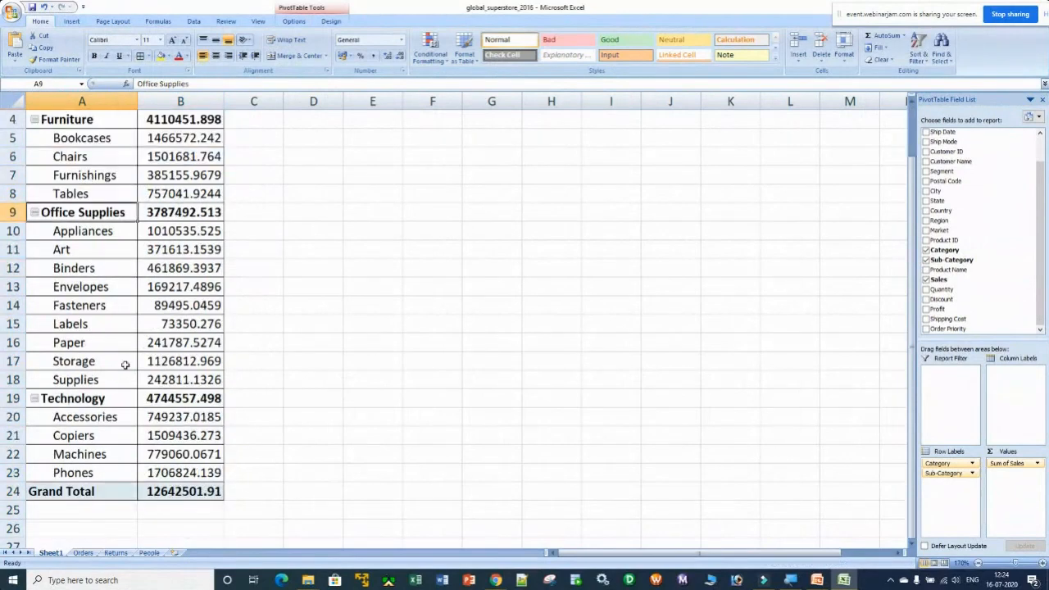
left_click(77, 399)
scroll(77, 399, "up", 1)
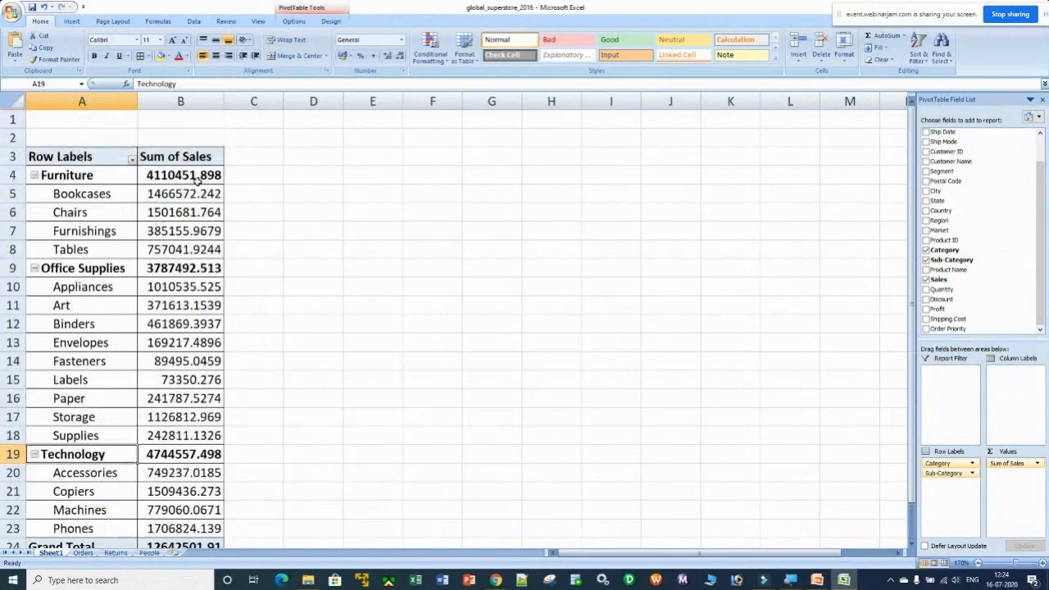
left_click(177, 180)
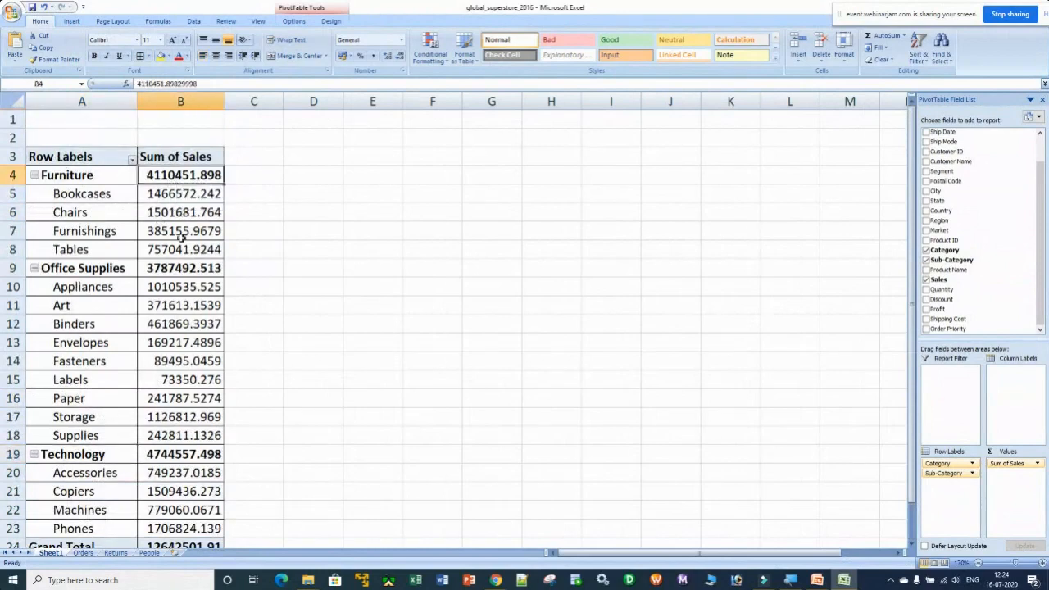
left_click(167, 268)
left_click(184, 454)
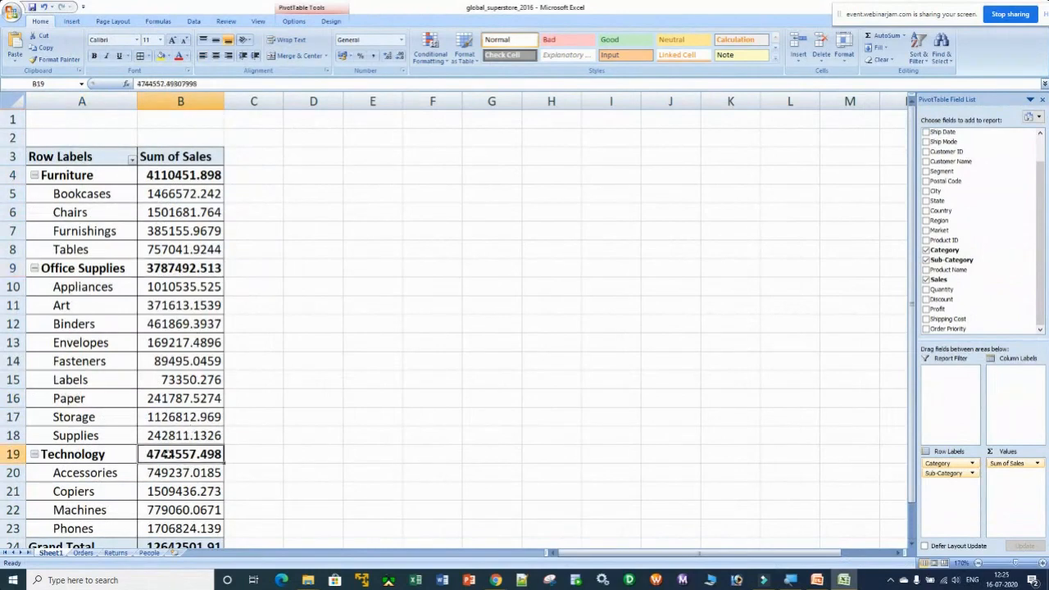
Examine the sub-category sales within each category, including the Chairs and Tables figures under Furniture
left_click_drag(87, 187, 180, 271)
left_click_drag(86, 286, 178, 428)
scroll(177, 429, "down", 2)
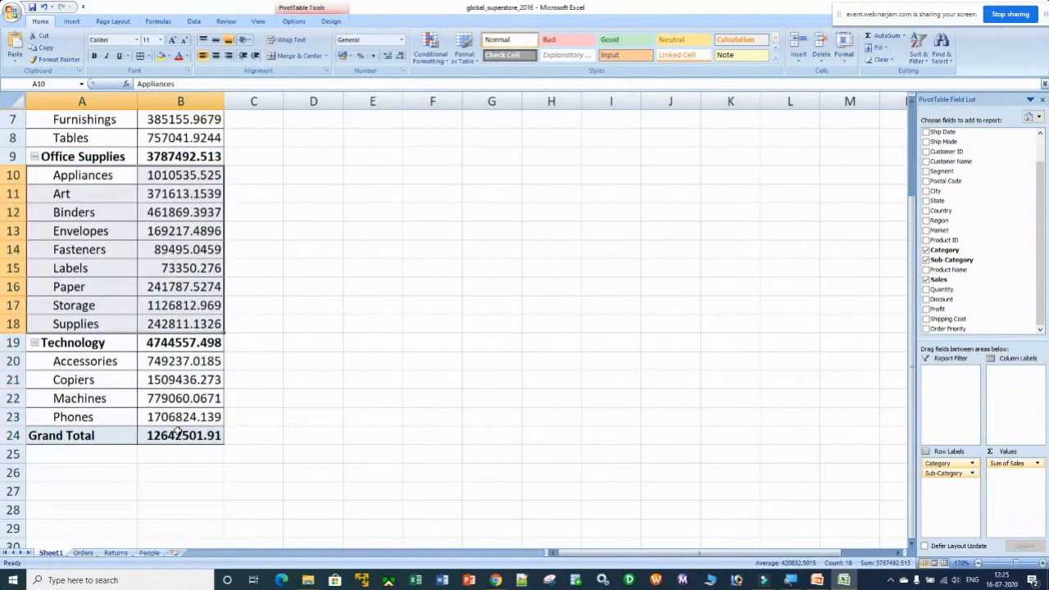
left_click_drag(86, 361, 184, 417)
scroll(321, 357, "up", 2)
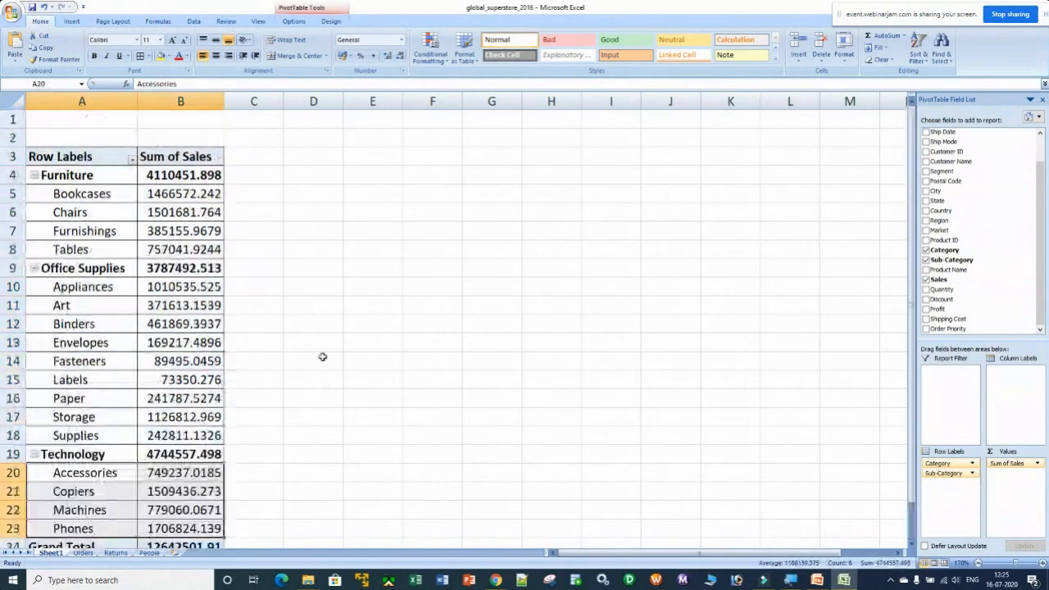
left_click(184, 212)
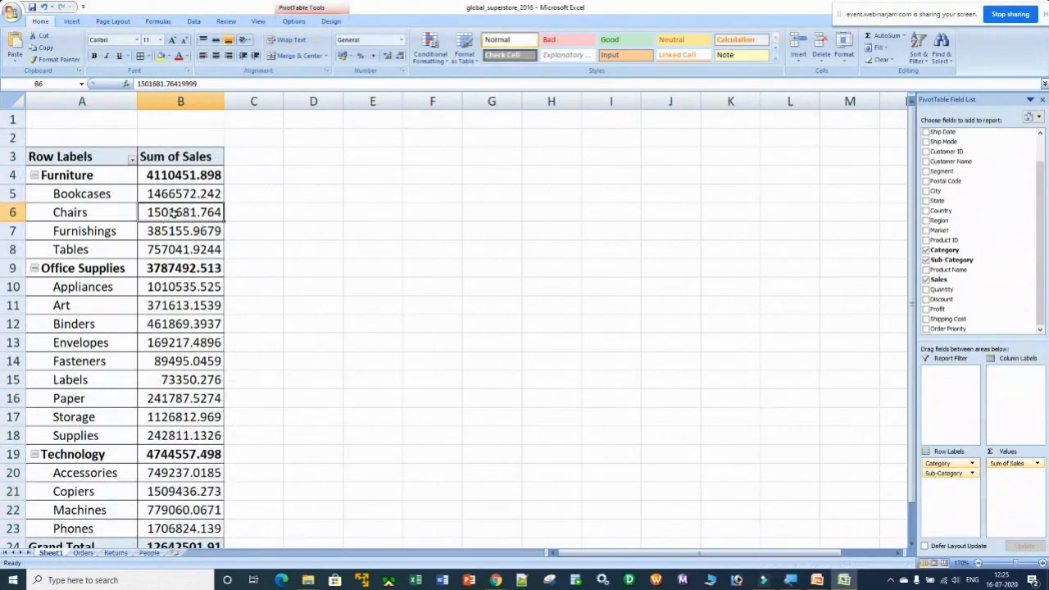
left_click(180, 250)
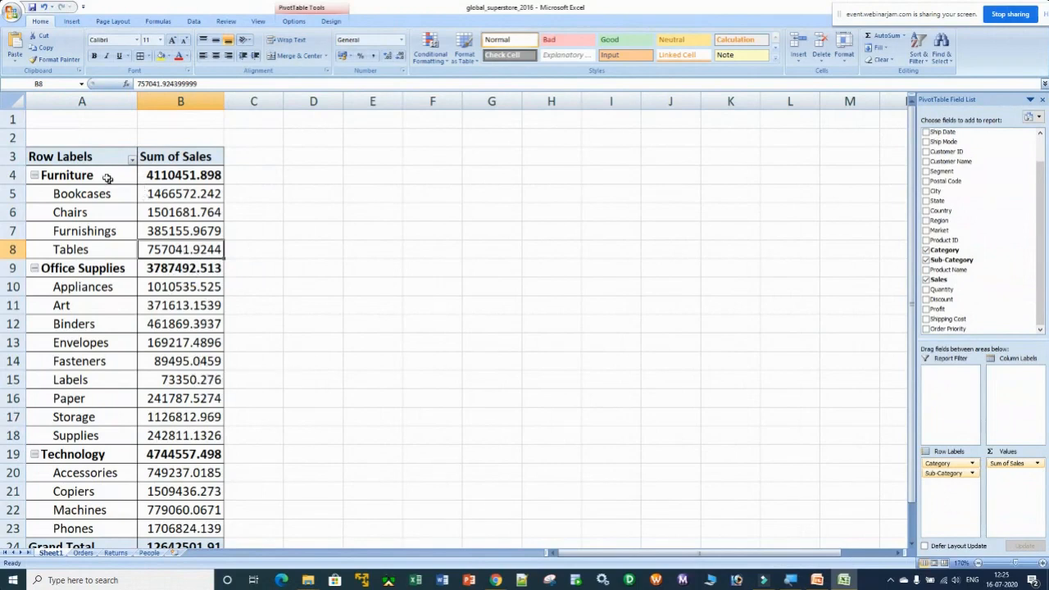
Insert a 3-D clustered column PivotChart from the PivotTable, enlarge the sheet view and move the filter pane clear of the chart
left_click(86, 156)
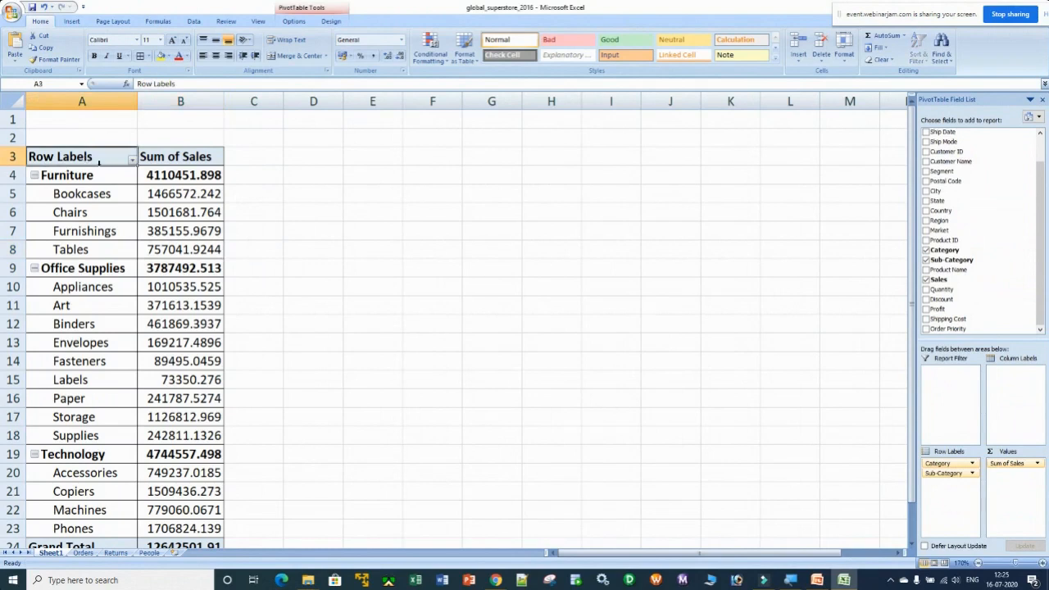
left_click(72, 22)
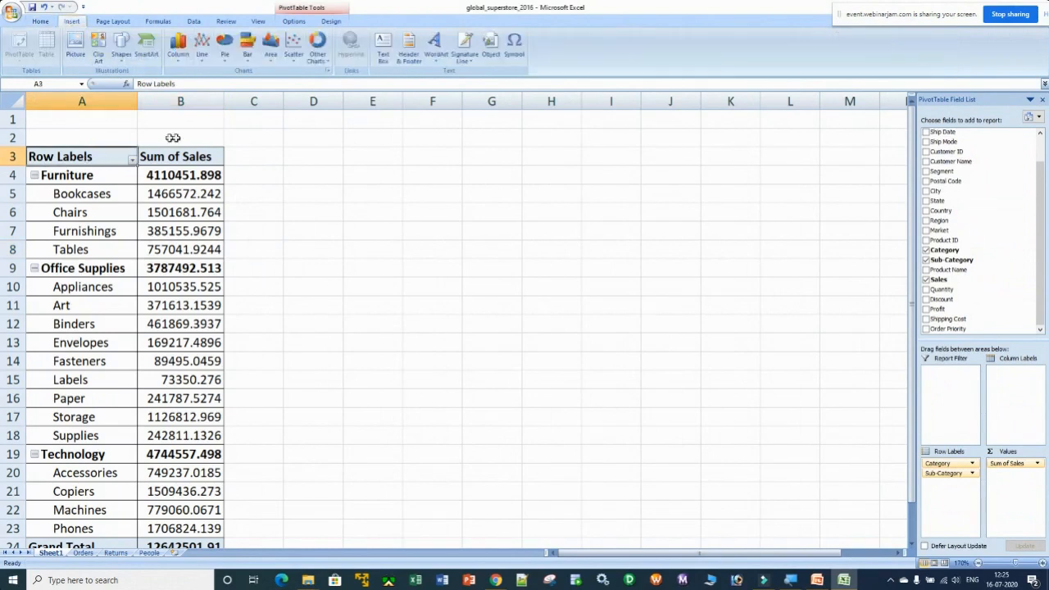
left_click(177, 54)
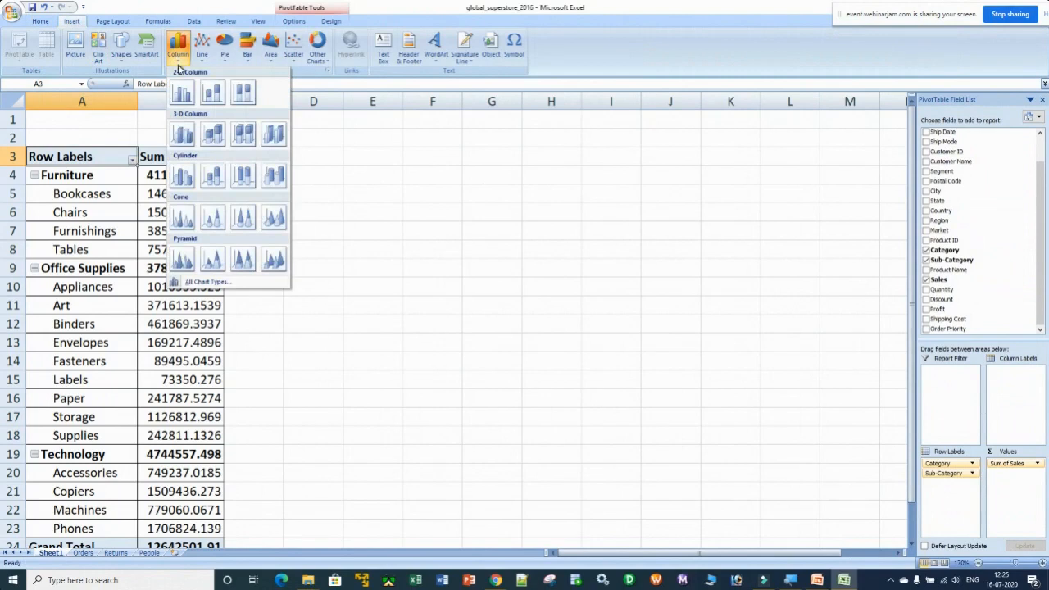
left_click(183, 135)
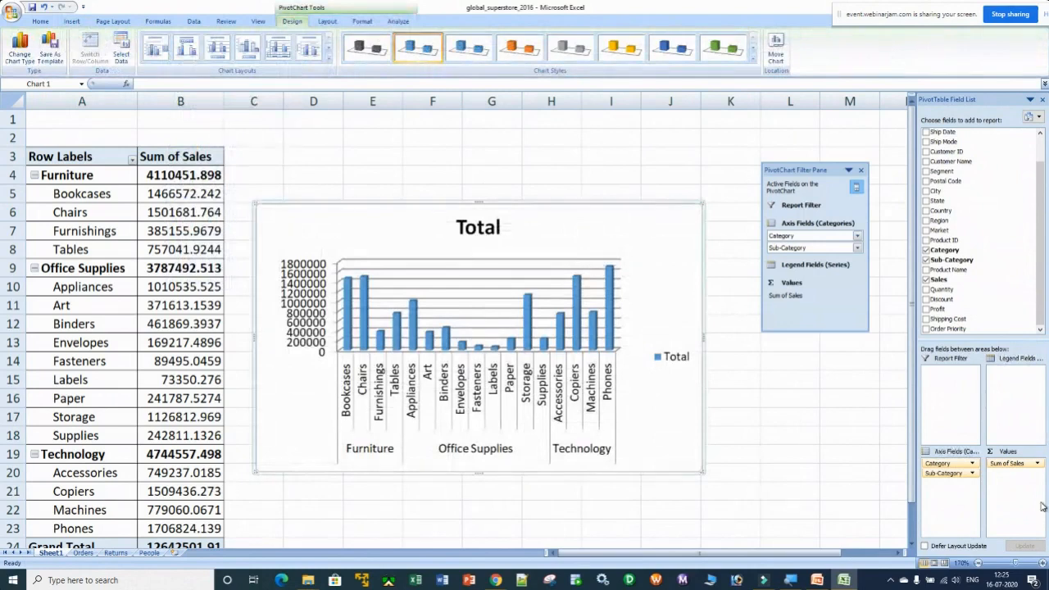
left_click(1041, 565)
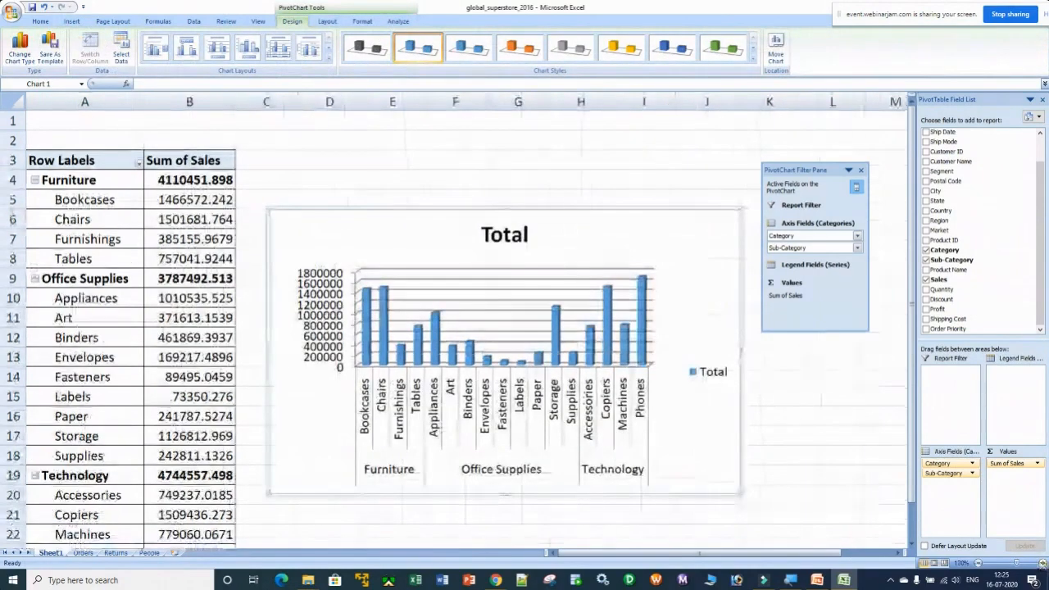
left_click(1042, 564)
left_click_drag(793, 171, 827, 174)
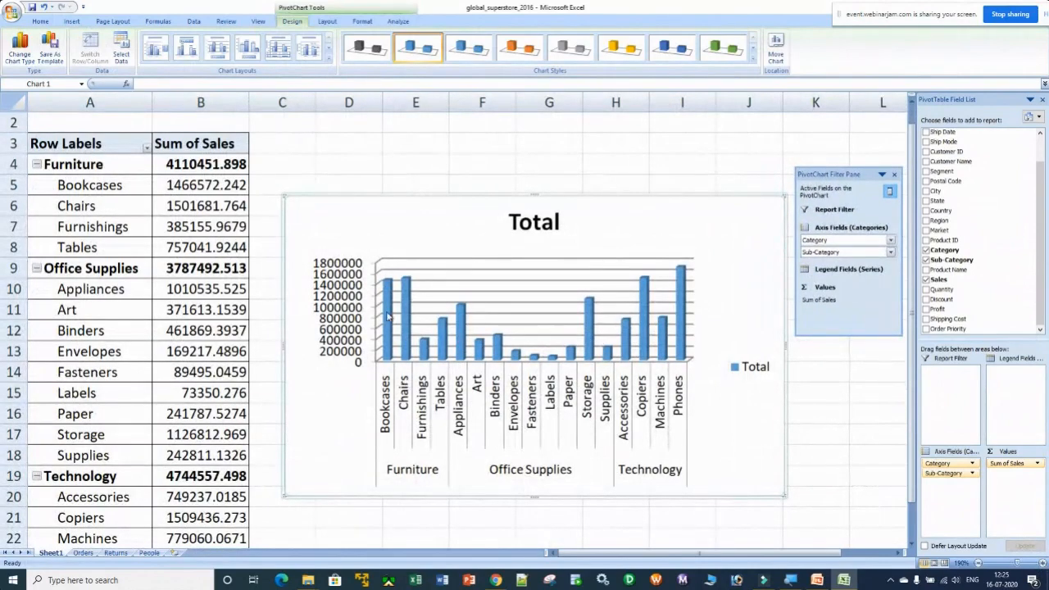
mouse_move(388, 316)
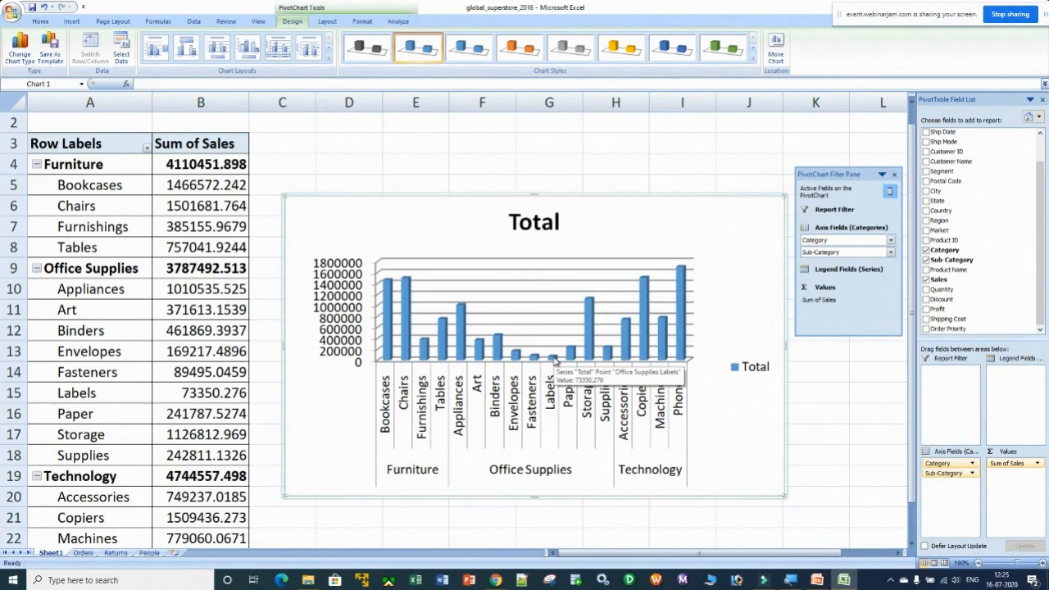
Filter the PivotChart's Category field to Office Supplies only and inspect the sub-category columns
left_click(891, 240)
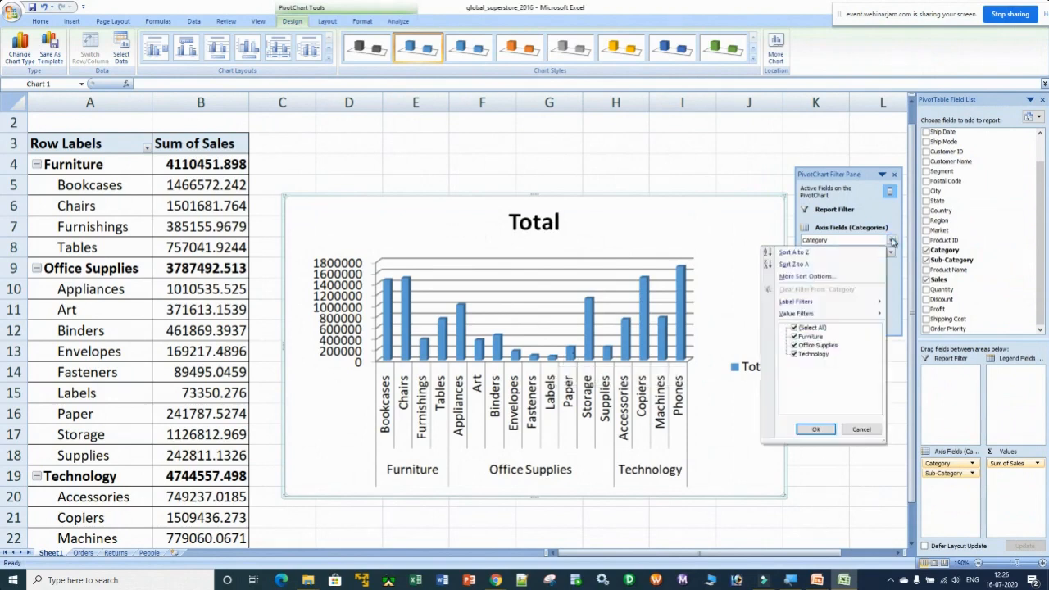
left_click(793, 328)
left_click(794, 346)
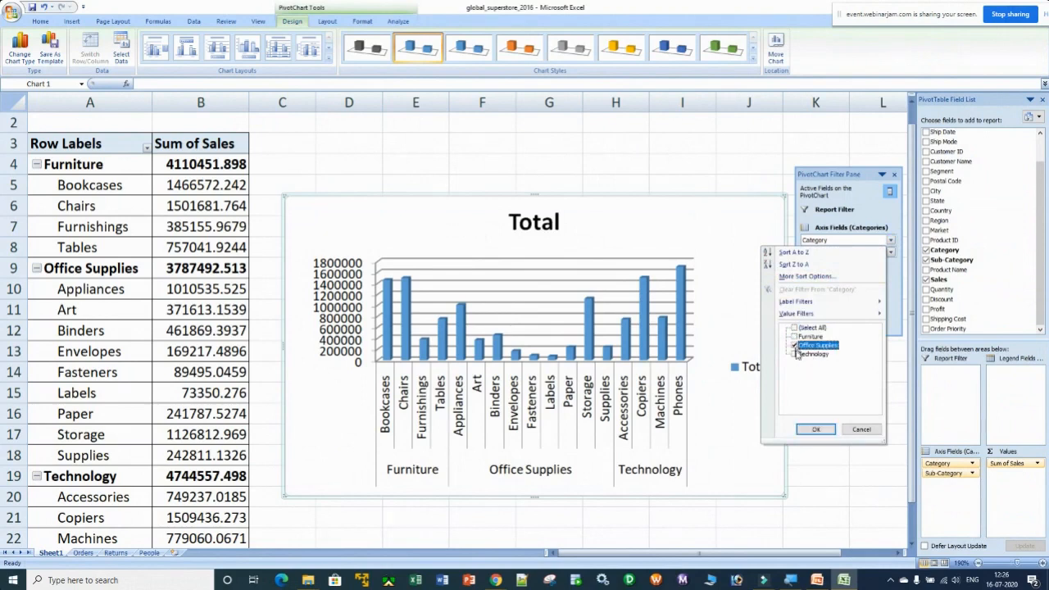
left_click(793, 328)
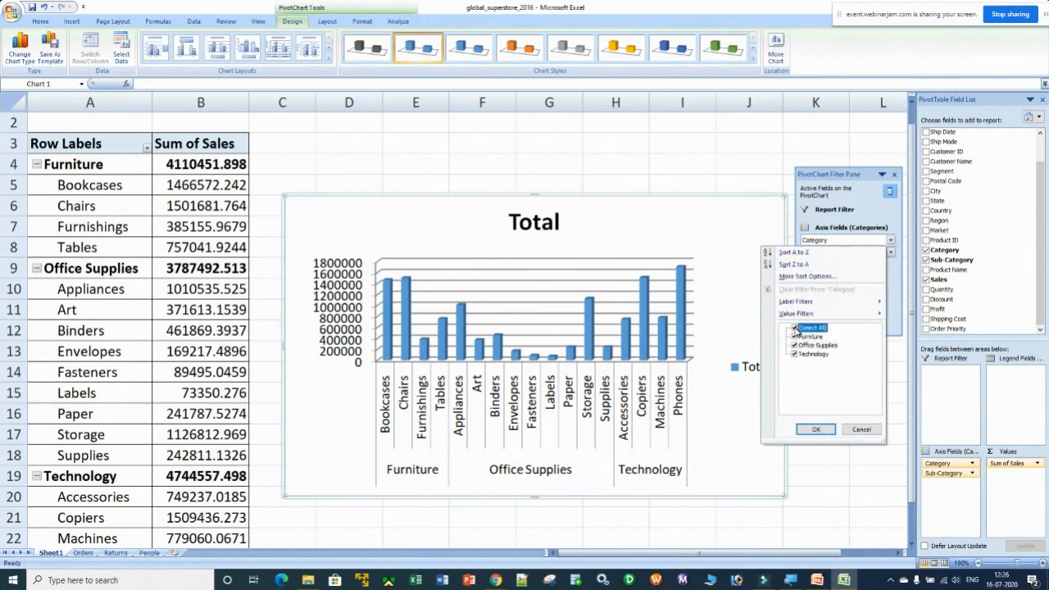
left_click(794, 328)
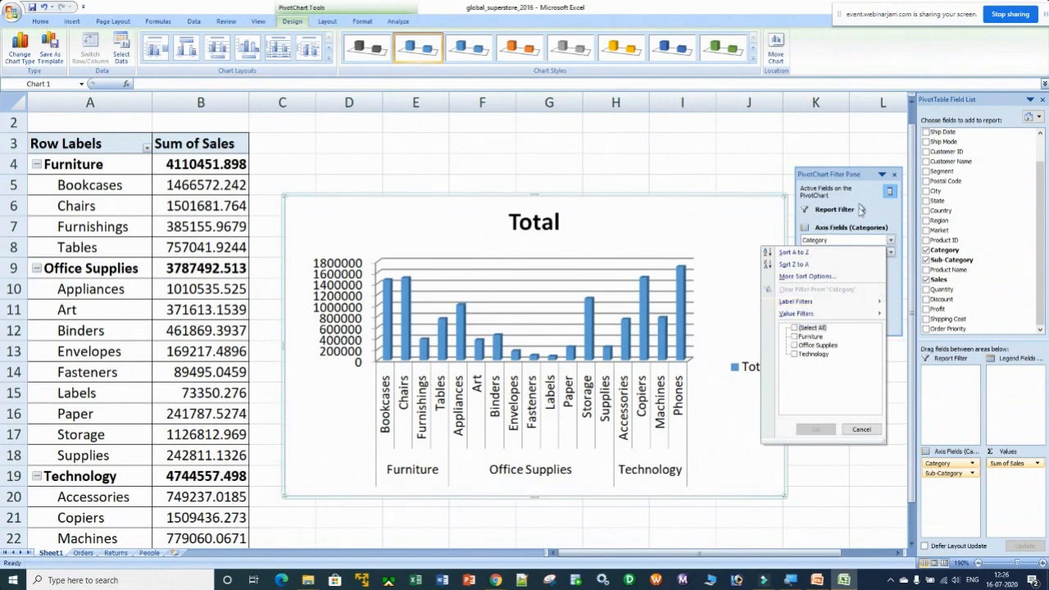
left_click(795, 345)
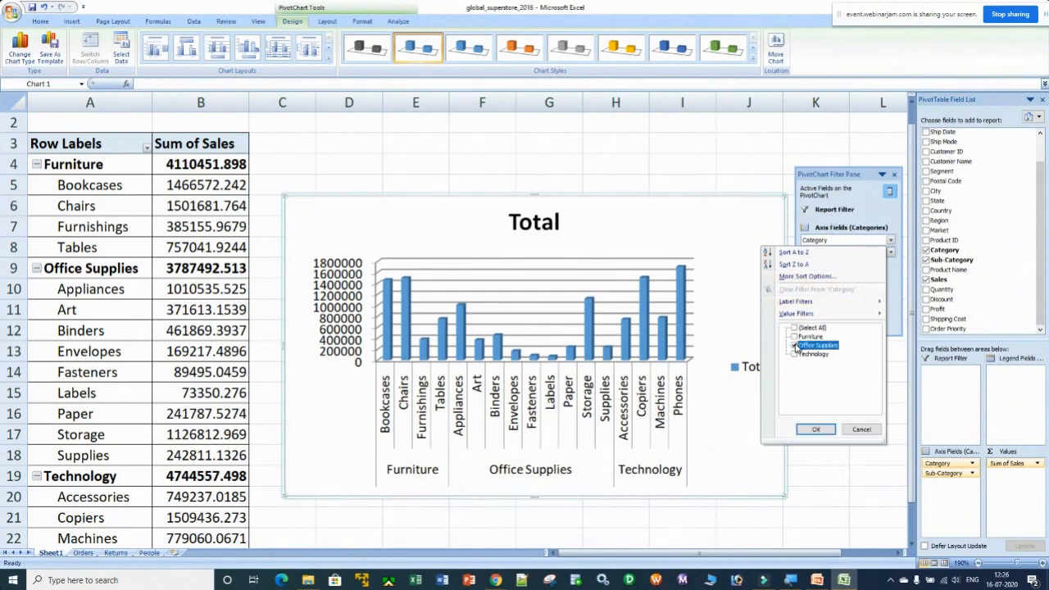
left_click(816, 429)
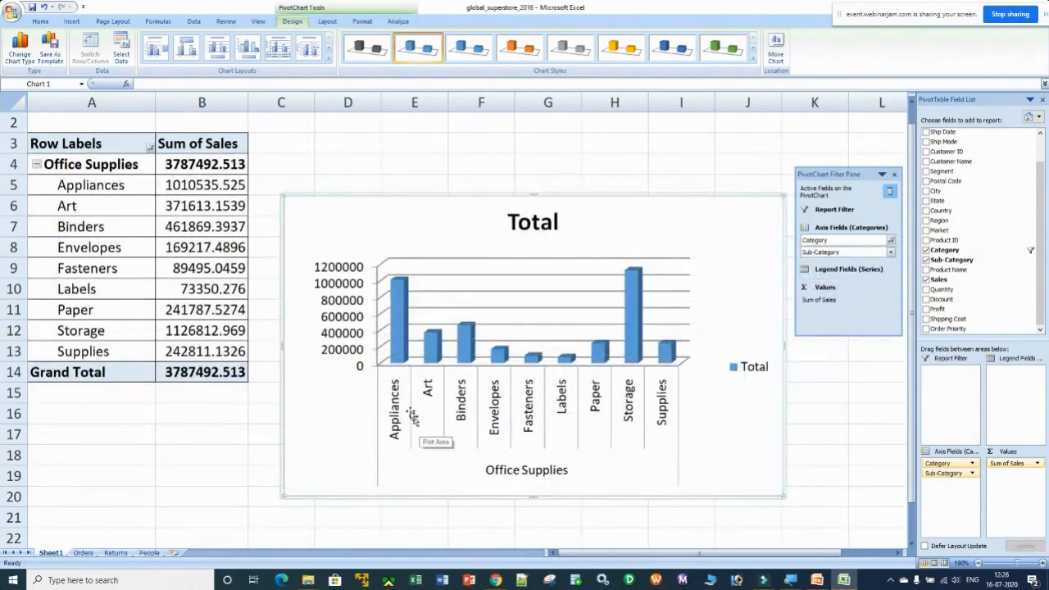
mouse_move(398, 322)
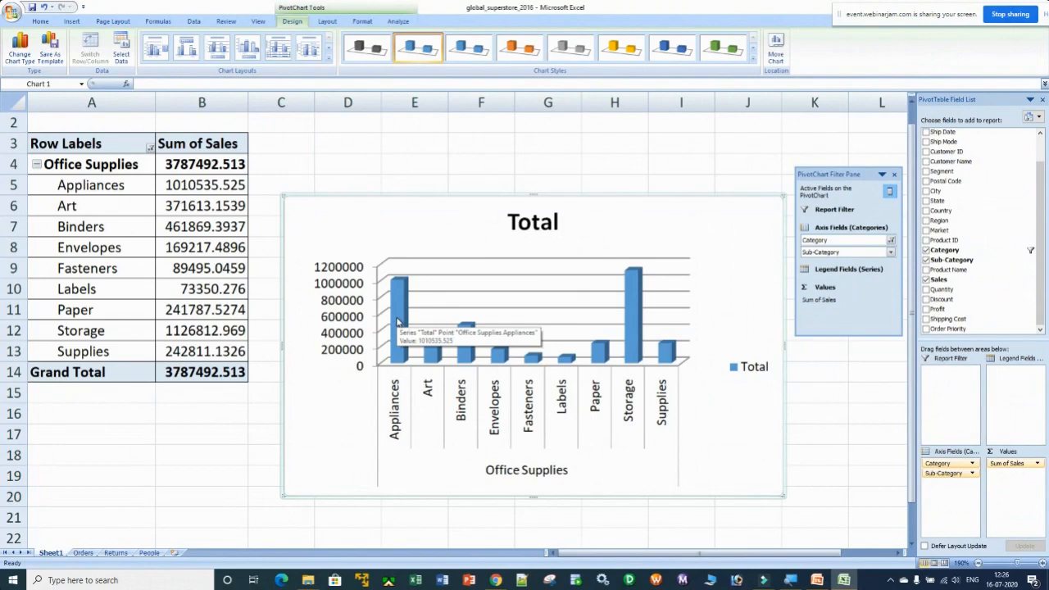
mouse_move(564, 363)
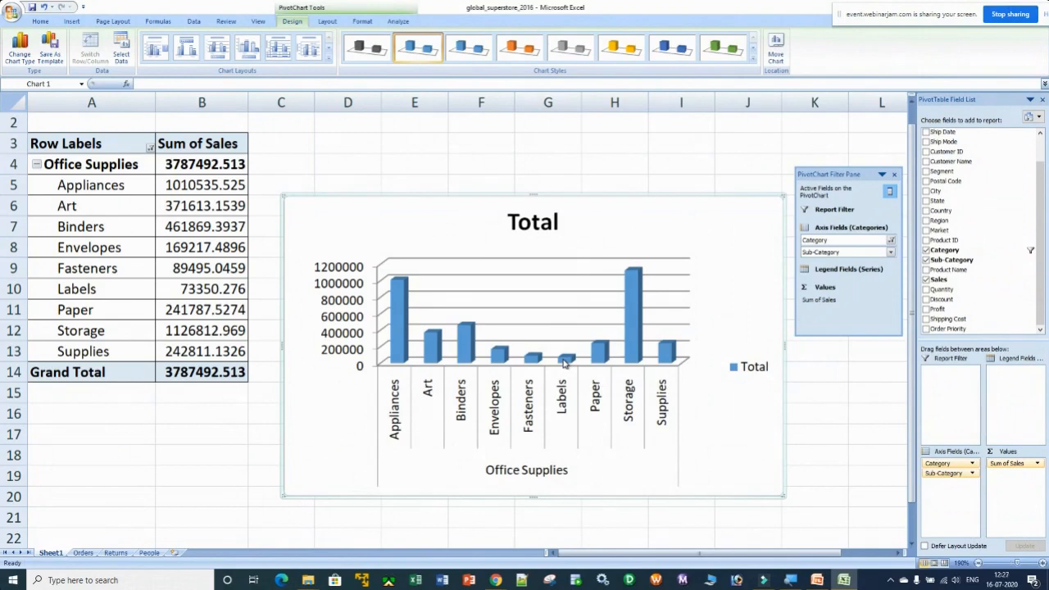
Launch Tableau Public from the desktop and bring its start window to the front
left_click(894, 175)
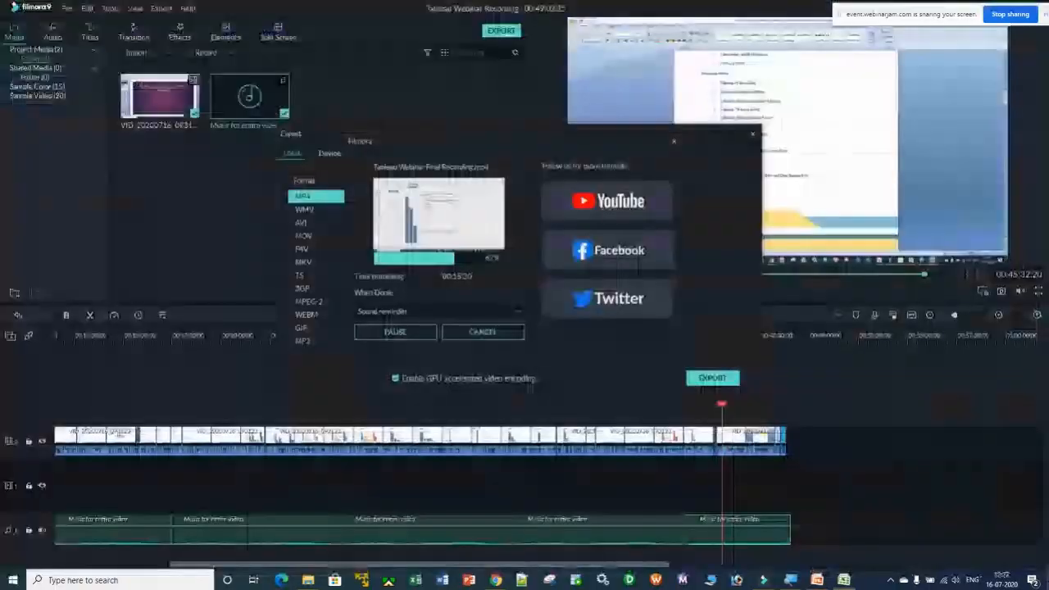
left_click(1032, 577)
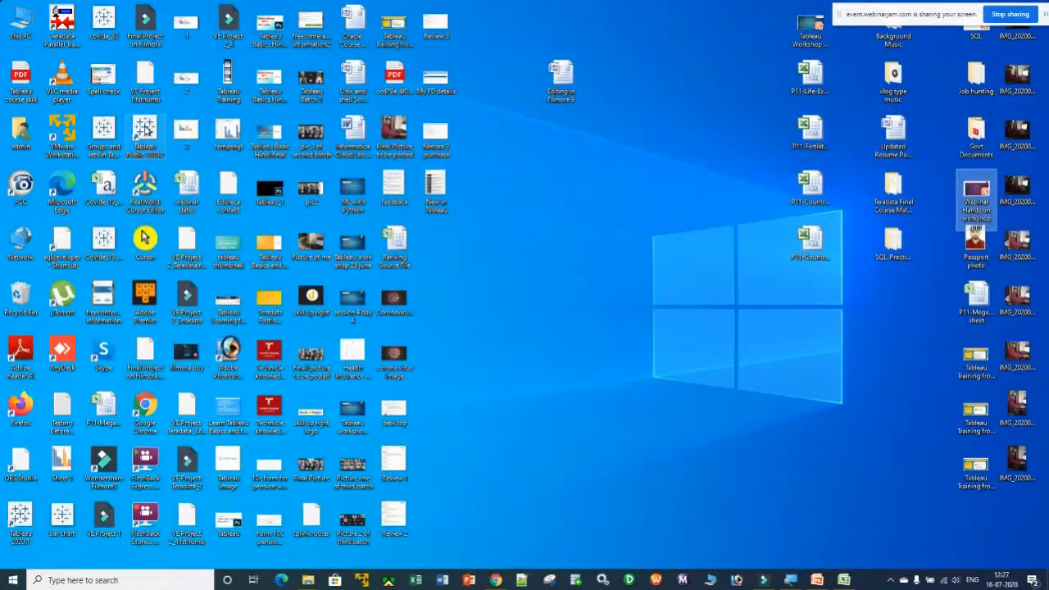
double_click(145, 125)
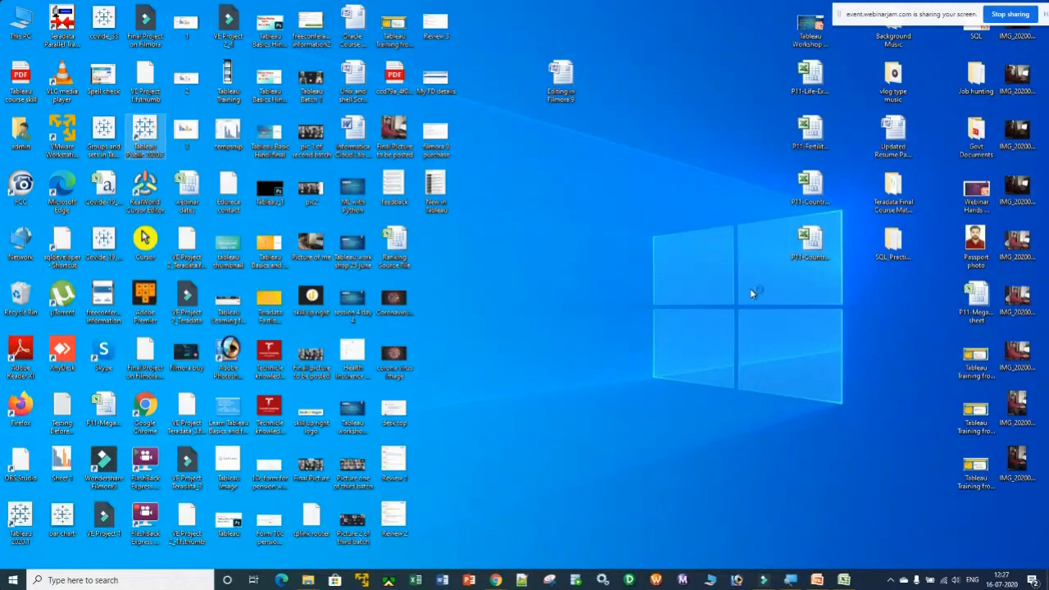
mouse_move(496, 579)
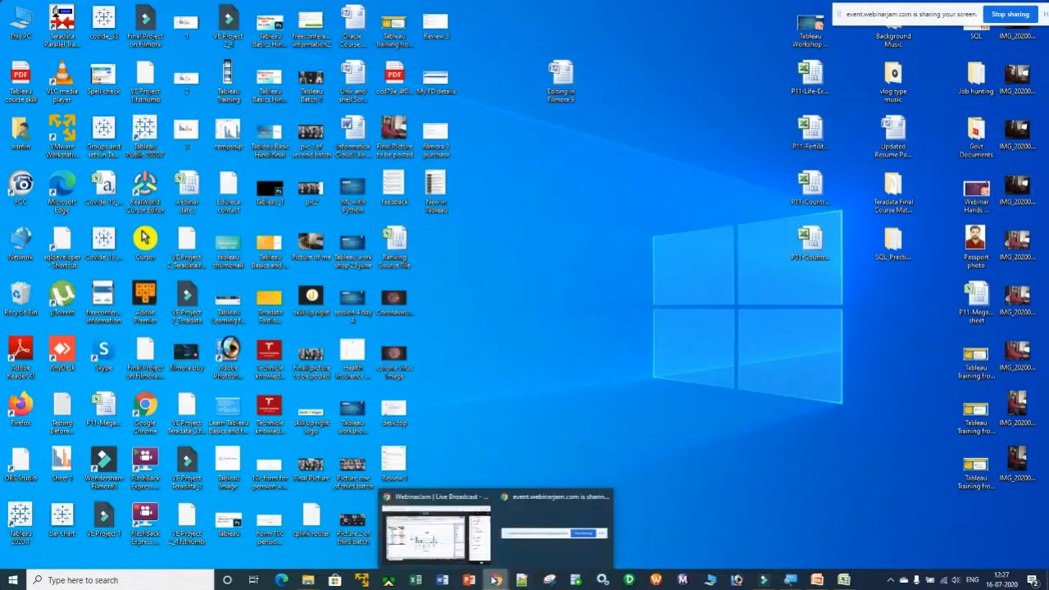
left_click(438, 529)
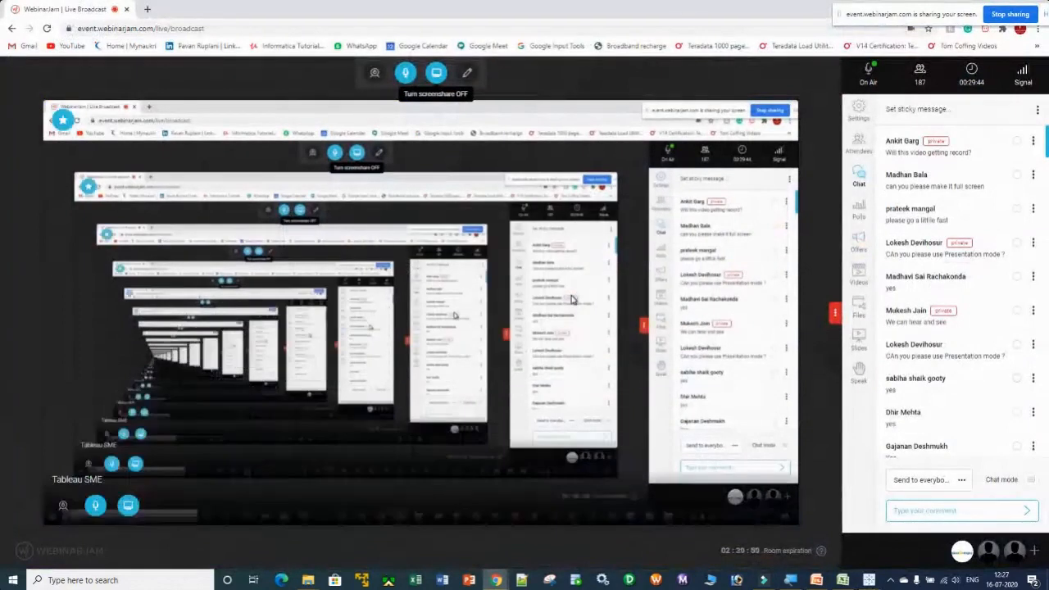
key("alt+Tab")
key("alt+Tab")
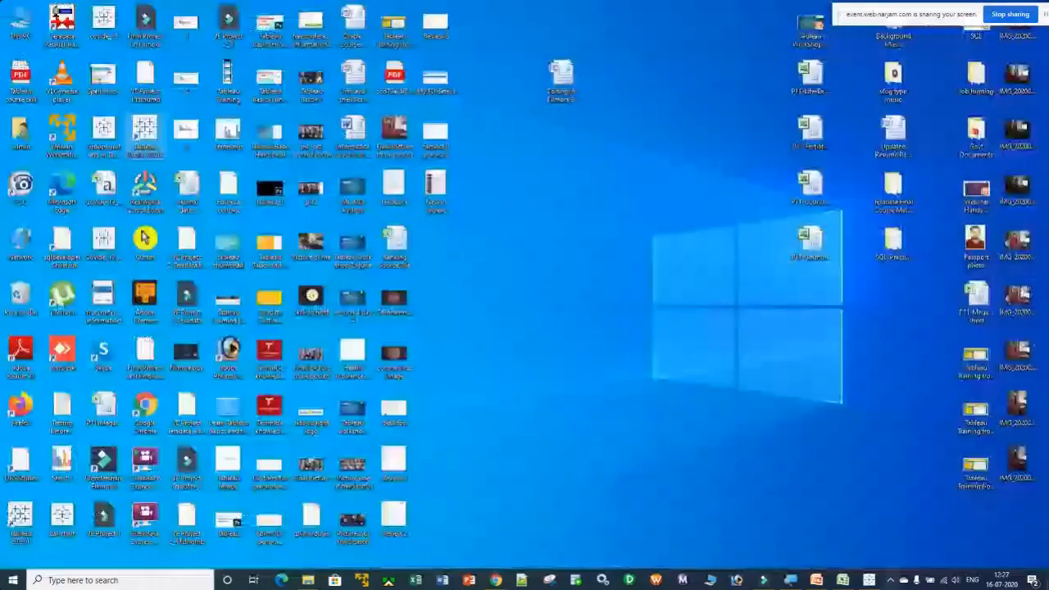
left_click(870, 581)
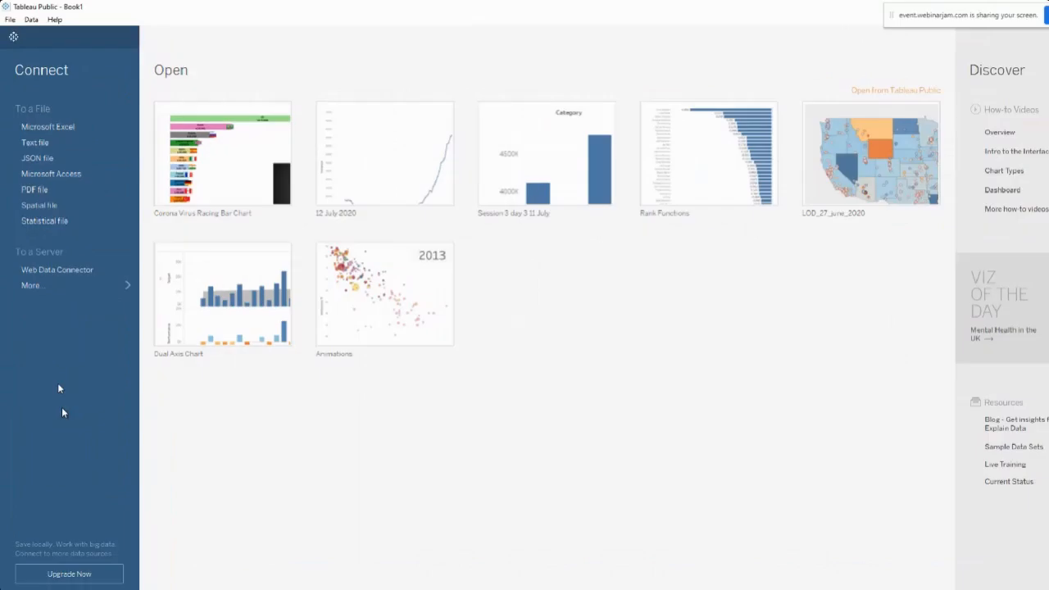
Connect to the Microsoft Excel workbook global_superstore_2016 in the Module 2 to Module 8 folder
left_click(61, 119)
left_click(257, 77)
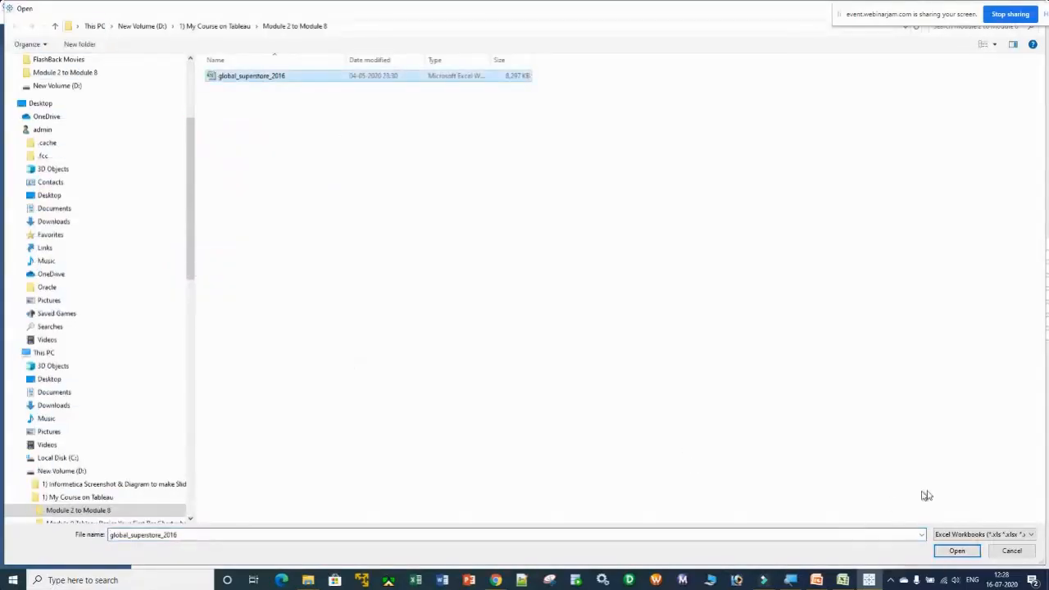
left_click(972, 551)
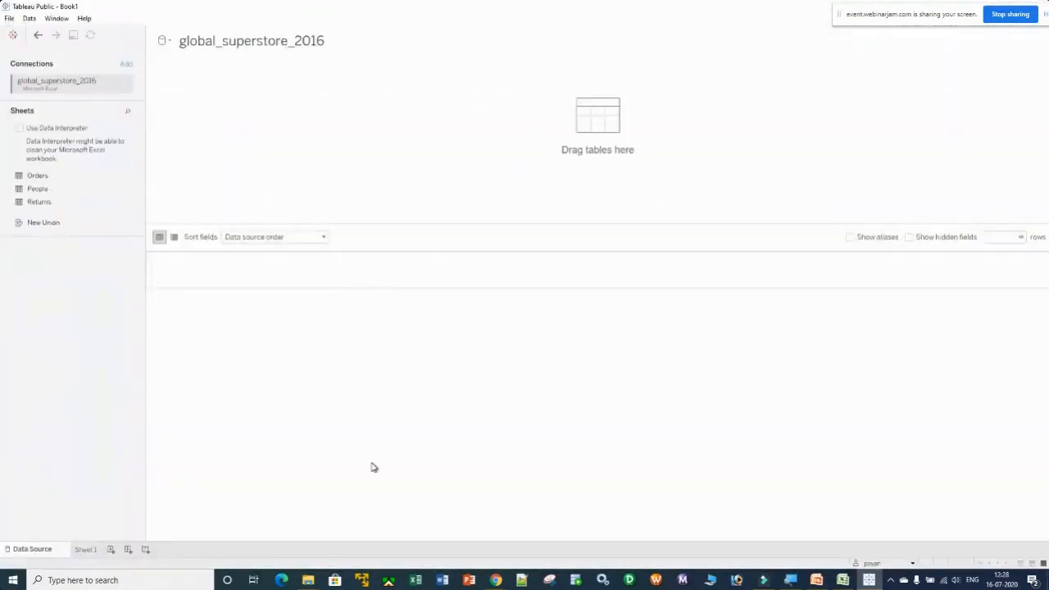
Look through the Orders, Returns and People sheets of the workbook in Excel, and return to Tableau Public
left_click(842, 580)
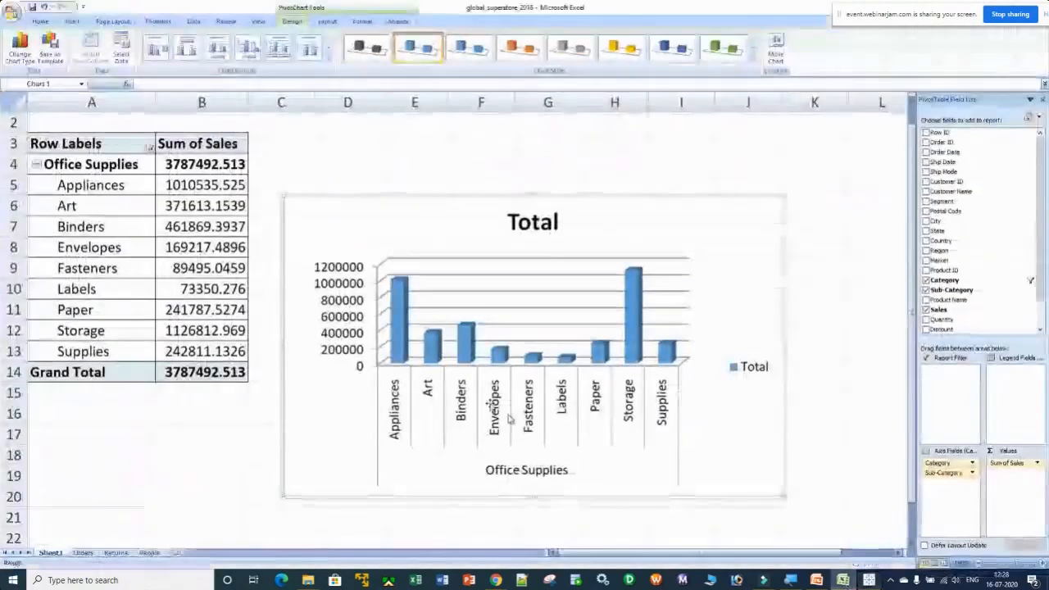
left_click(83, 553)
left_click(116, 553)
left_click(149, 553)
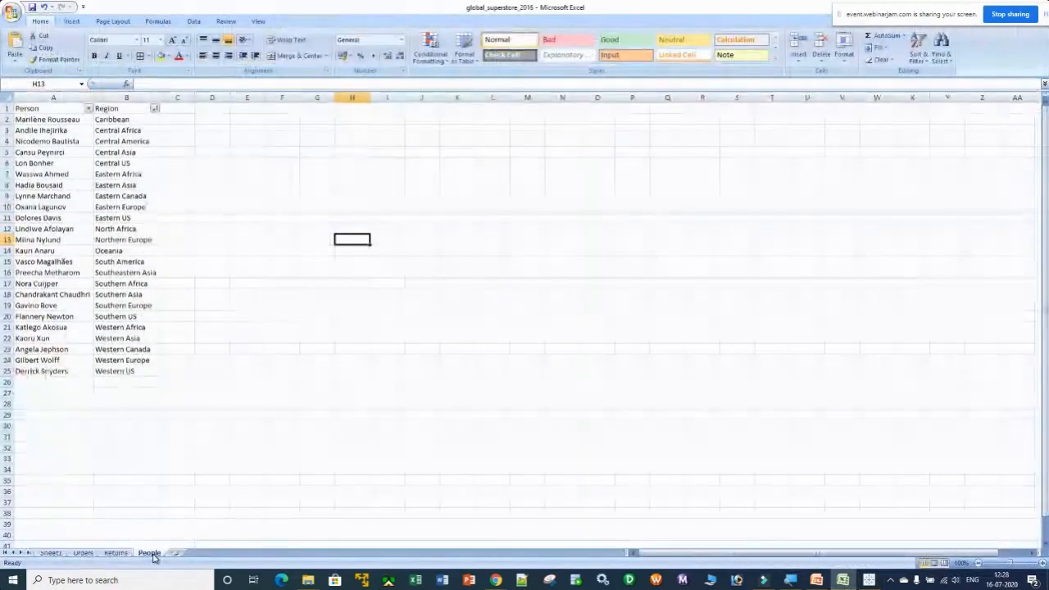
key("alt+Tab")
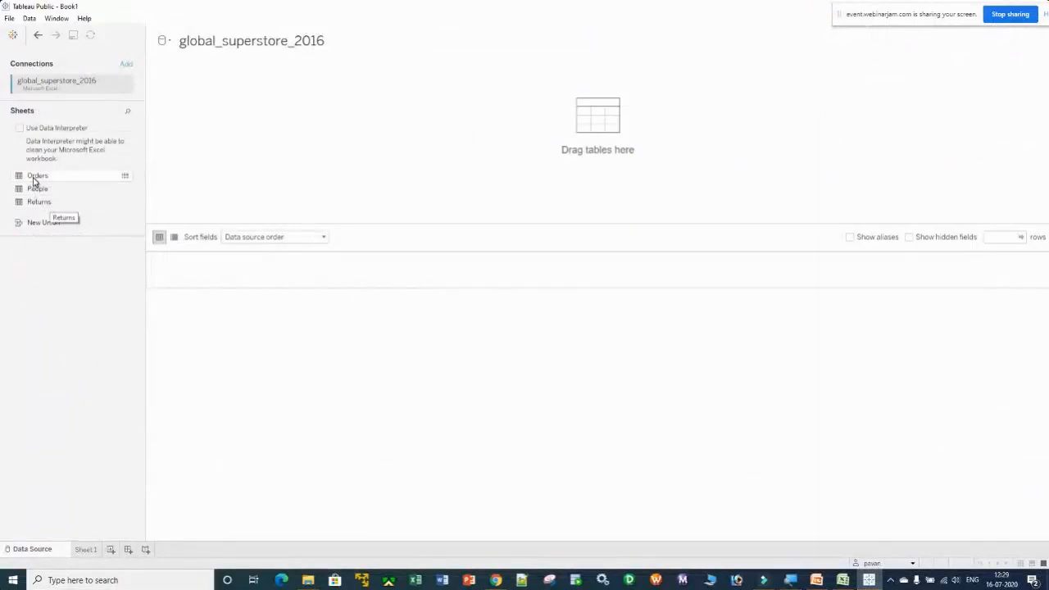
Add the Orders table to the data source, look over its data preview and open the Sheet 1 worksheet
left_click_drag(37, 179, 317, 144)
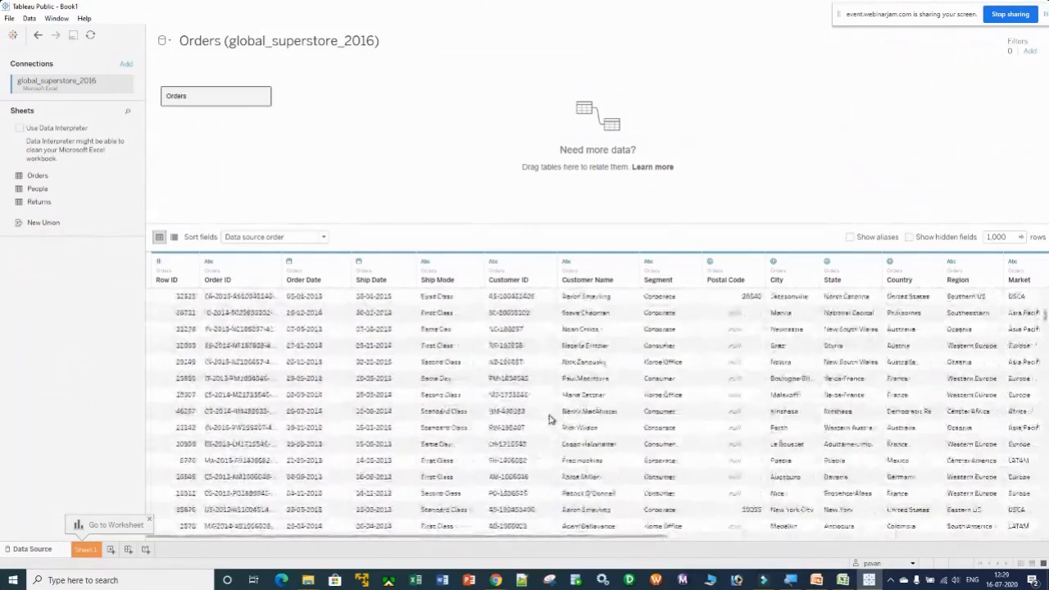
scroll(550, 419, "up", 12)
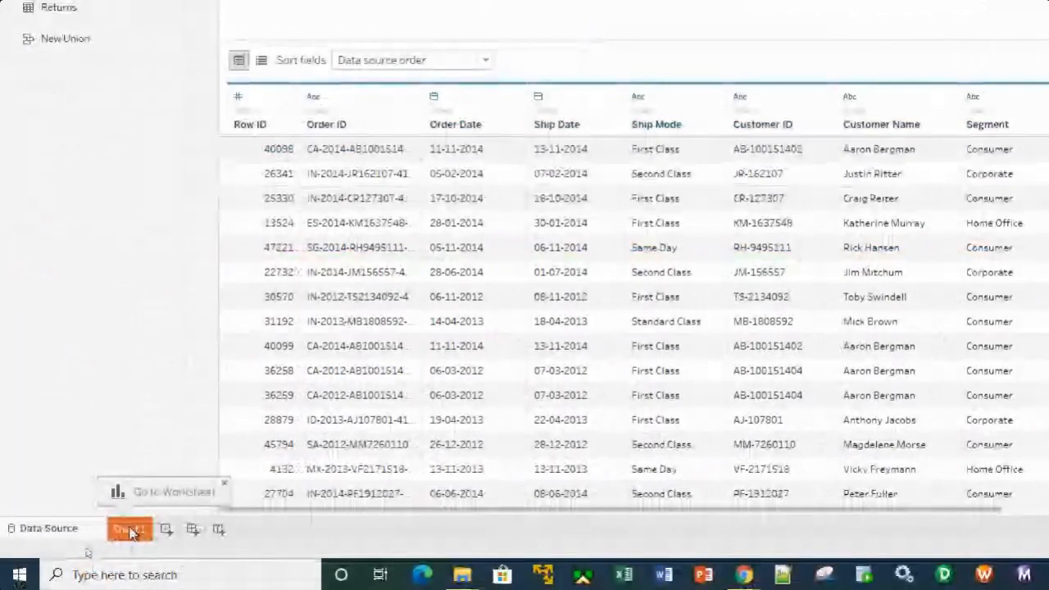
left_click(128, 530)
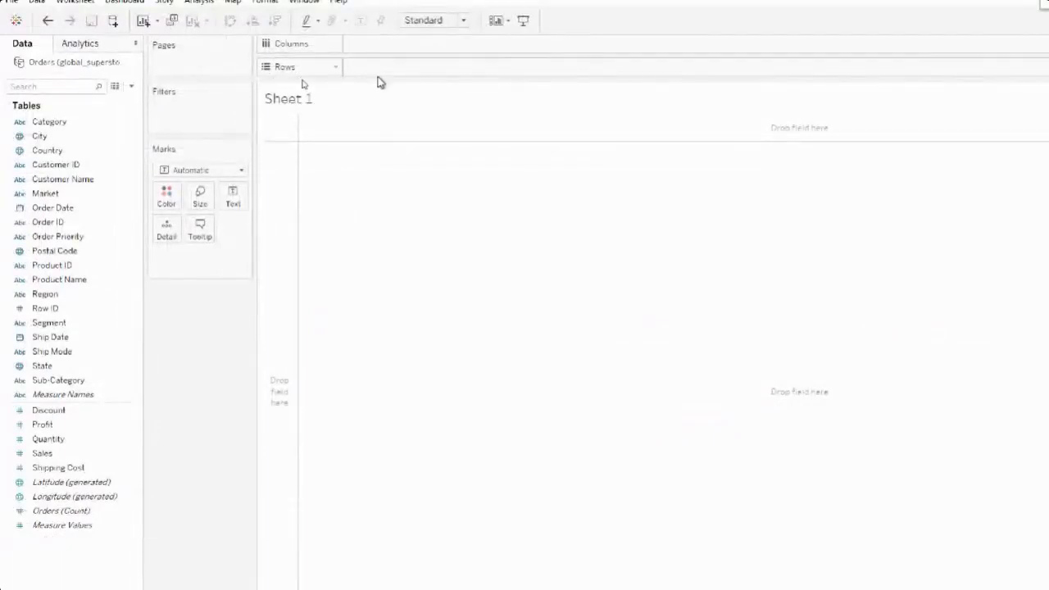
Build a bar chart with Category on Columns and the sum of Sales on Rows
left_click(67, 123)
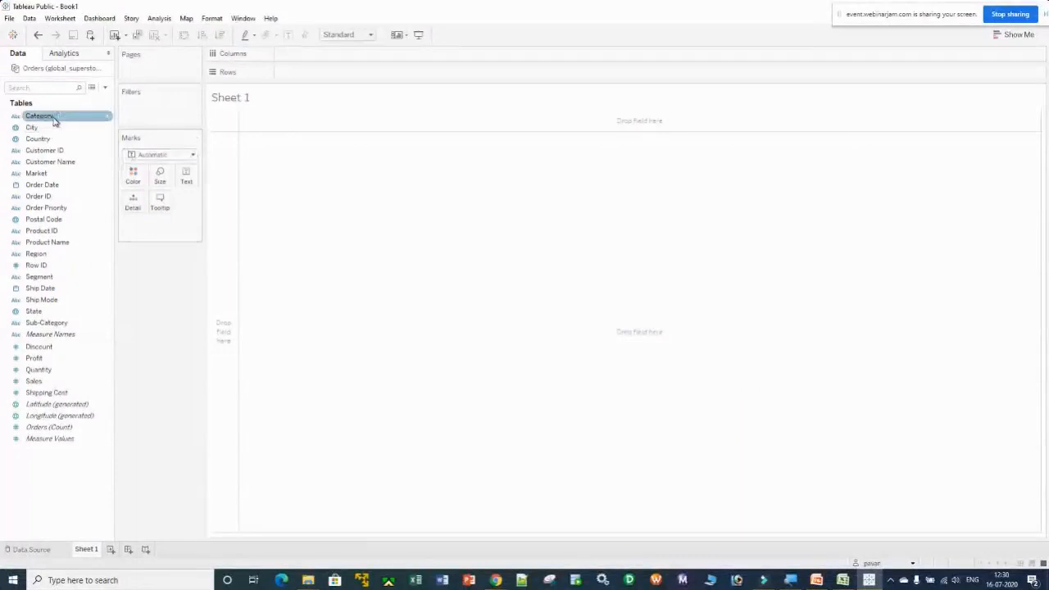
left_click_drag(54, 120, 305, 58)
left_click(102, 385)
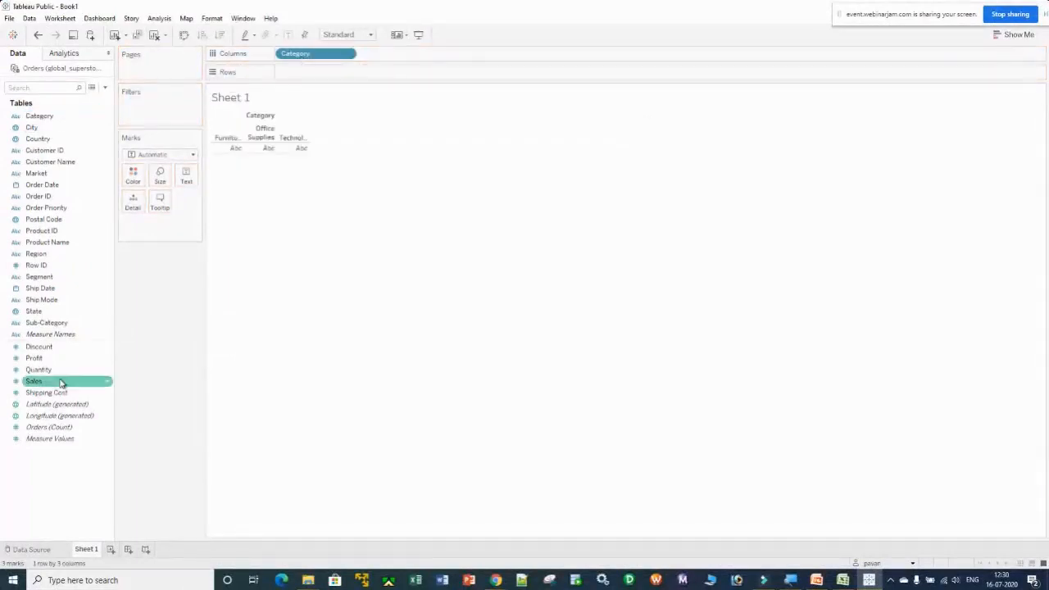
mouse_move(33, 383)
left_mouse_down()
mouse_move(222, 181)
mouse_move(292, 75)
left_mouse_up()
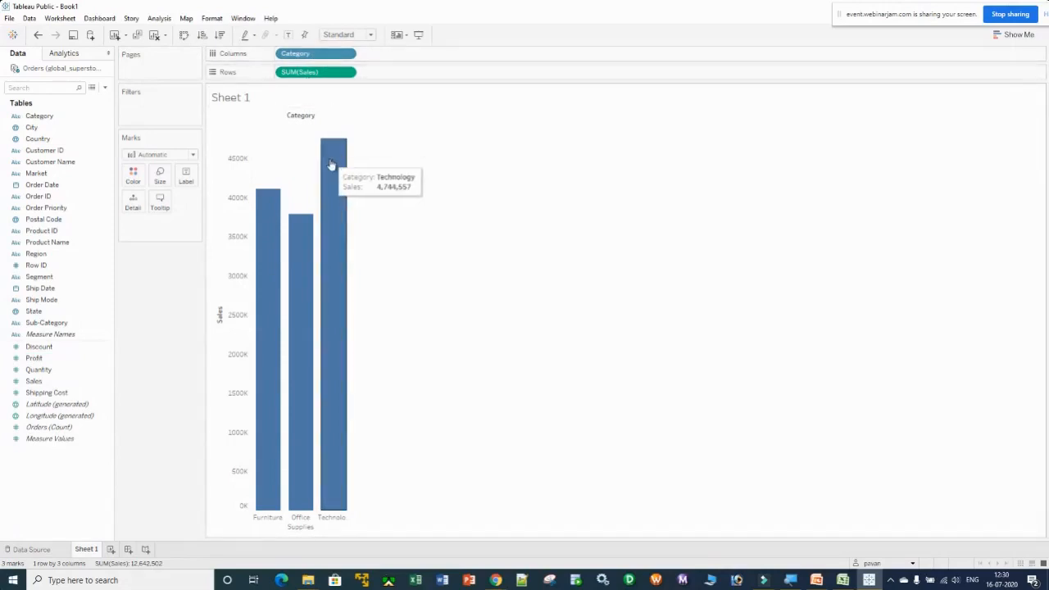
Remove the Sales and Category fields from the view to empty Sheet 1
left_click_drag(310, 73, 189, 288)
left_click_drag(260, 127, 147, 297)
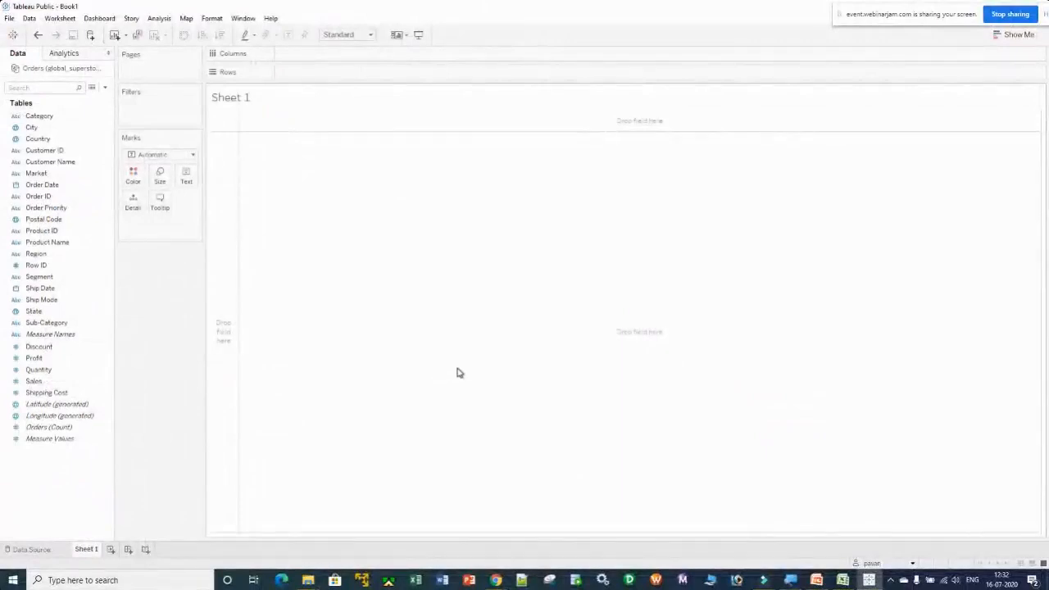
Build a bar chart with Category and Sub-Category on Columns and the sum of Sales on Rows
left_click(38, 116)
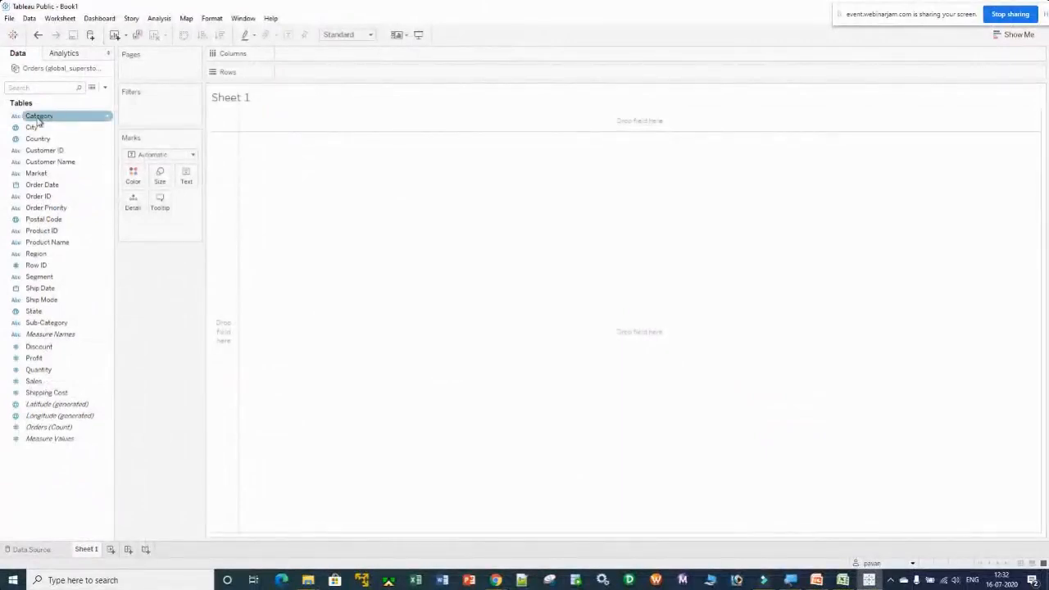
left_click_drag(36, 119, 299, 56)
left_click_drag(47, 322, 401, 54)
left_click(59, 370)
left_click_drag(42, 380, 295, 77)
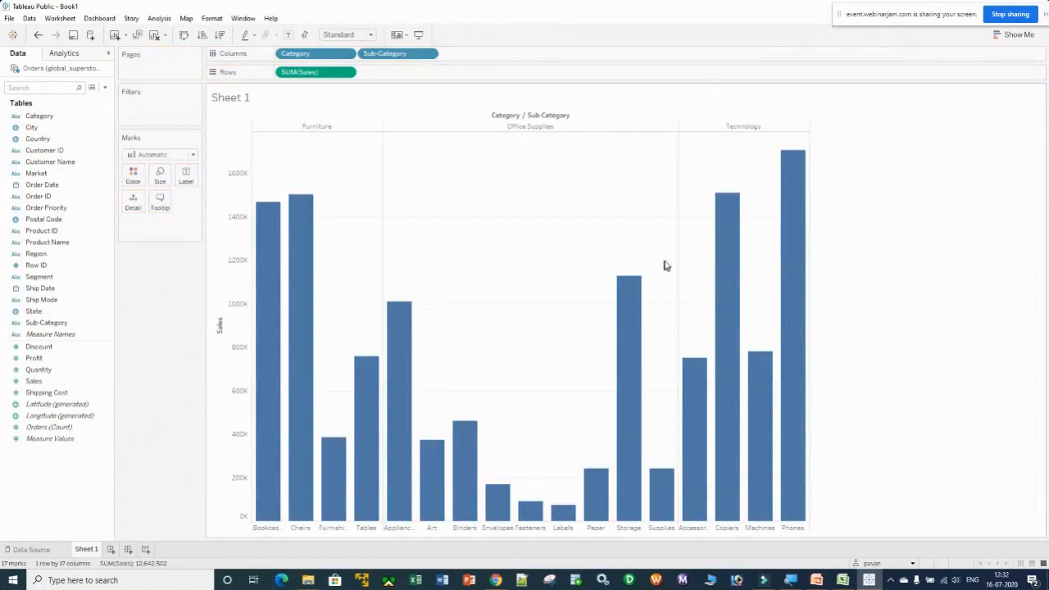
Sort the sub-category bars in descending order of Sales and show mark labels on them
mouse_move(624, 368)
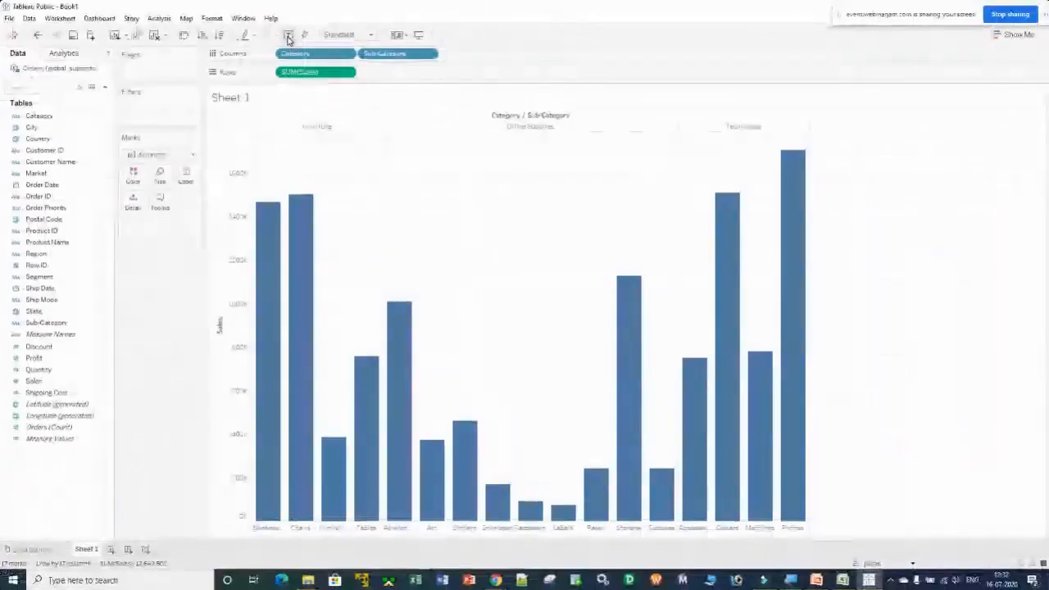
left_click(220, 35)
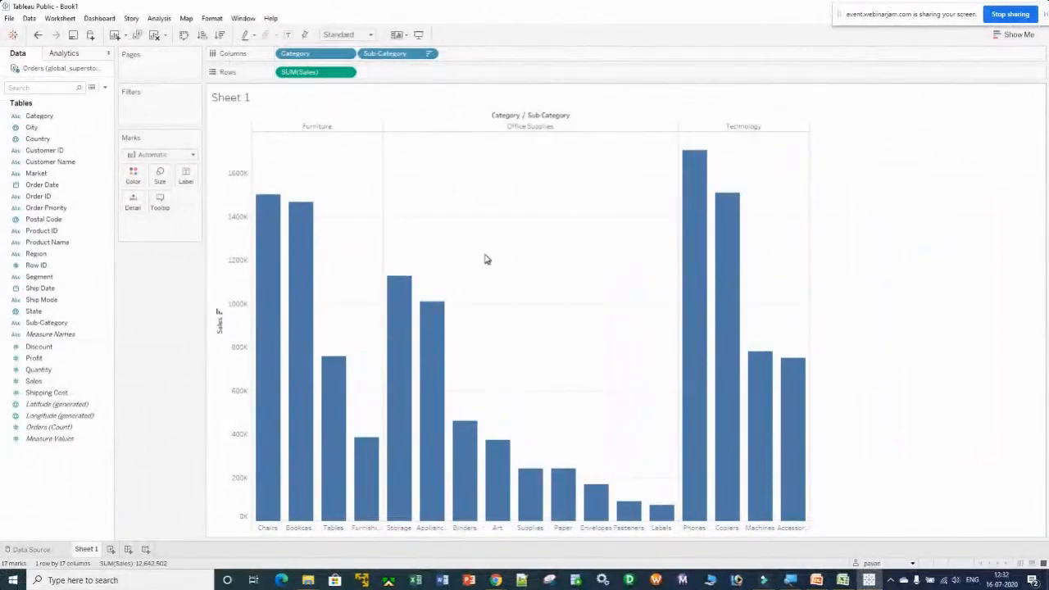
left_click(288, 35)
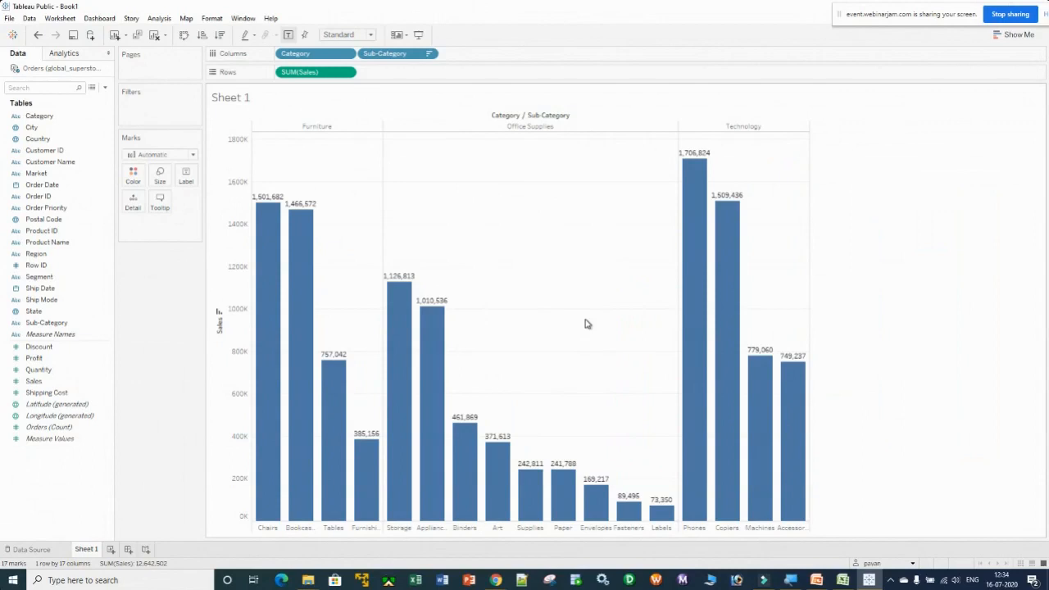
Switch to the WebinarJam broadcast page to check the attendee chat, and return to Tableau Public
key("alt+Tab")
key("alt+Tab")
key("alt+Tab")
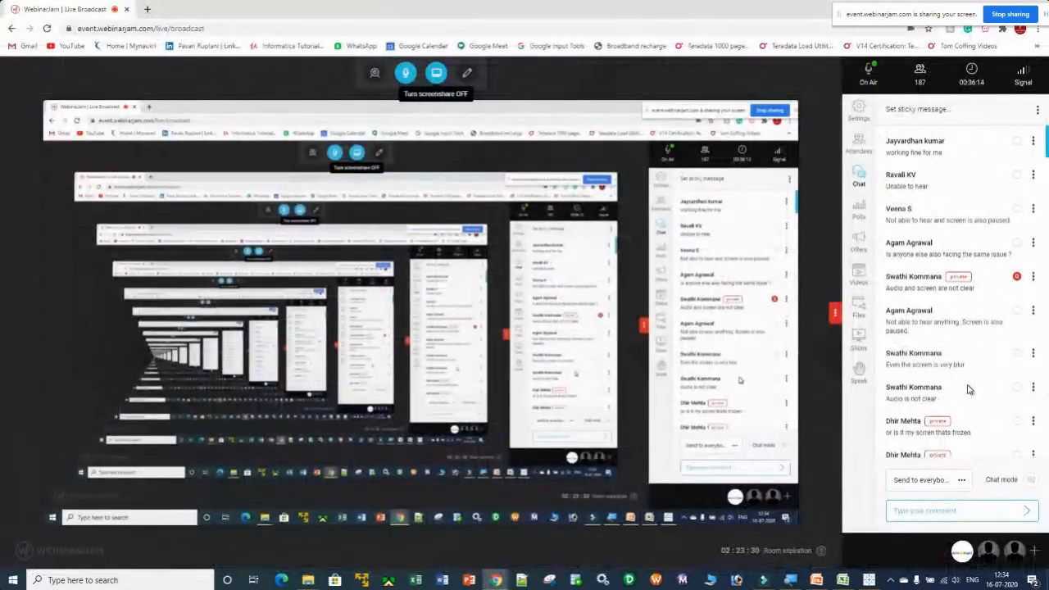
key("alt+Tab")
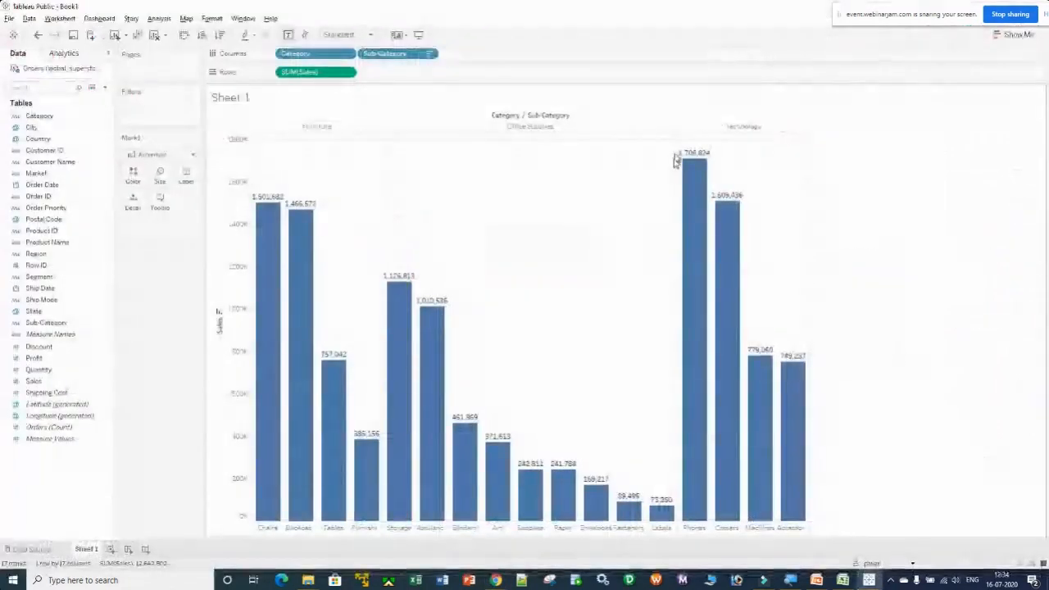
key("alt+Tab")
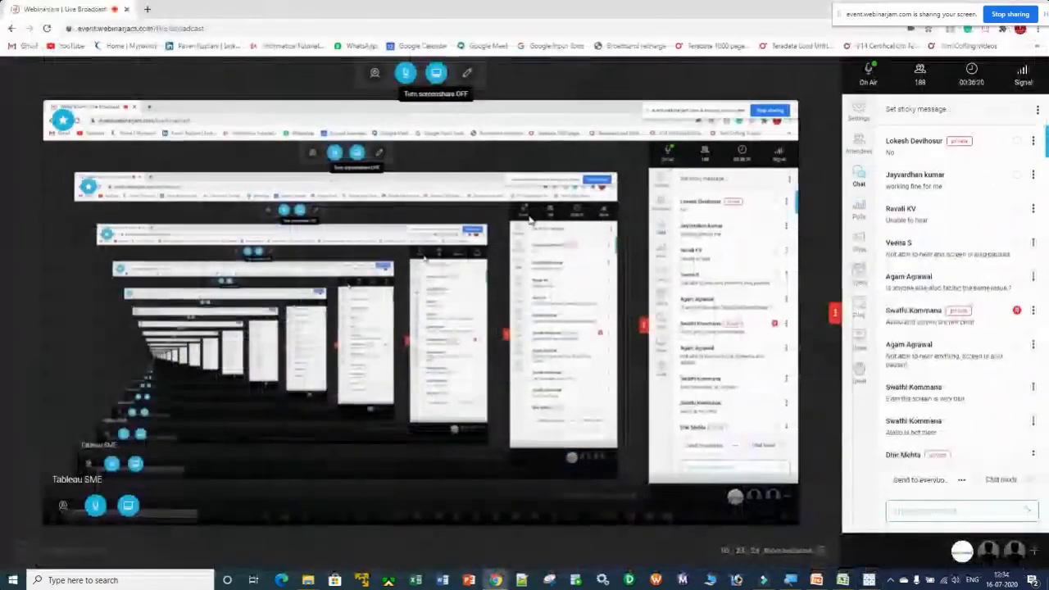
key("alt+Tab")
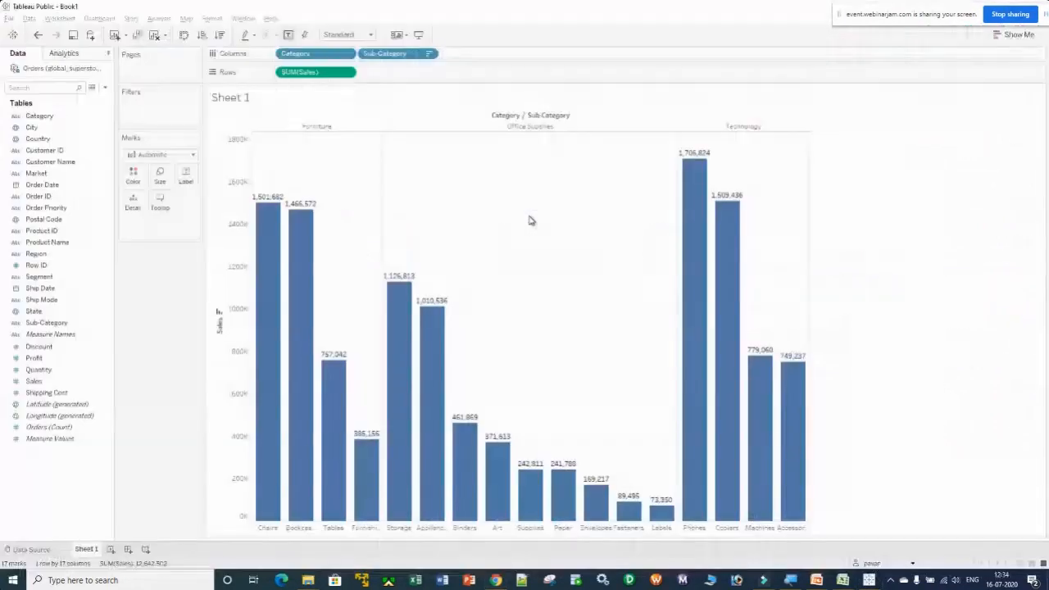
key("alt+Tab")
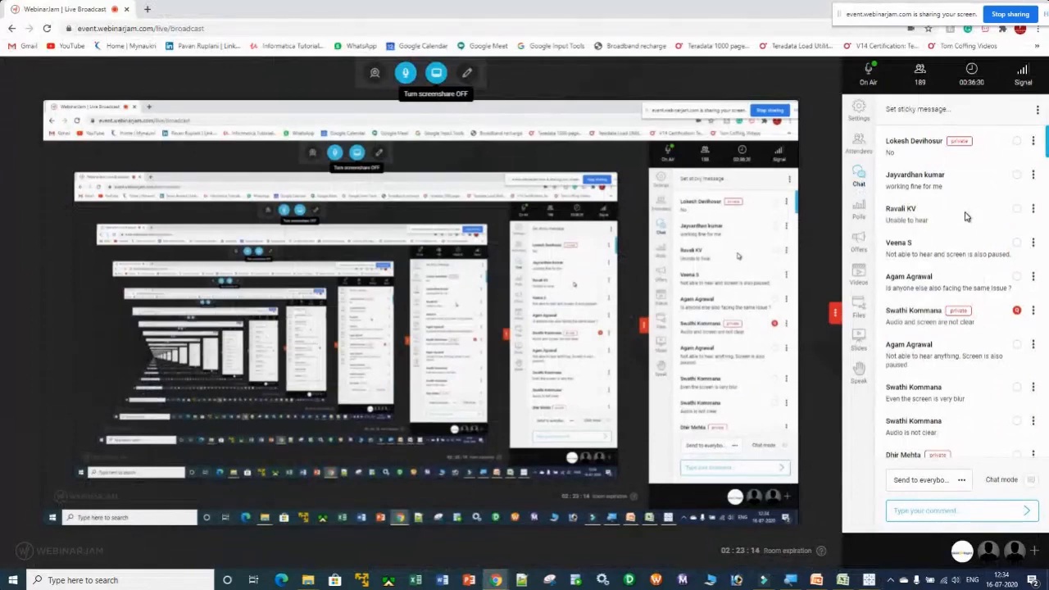
key("alt+Tab")
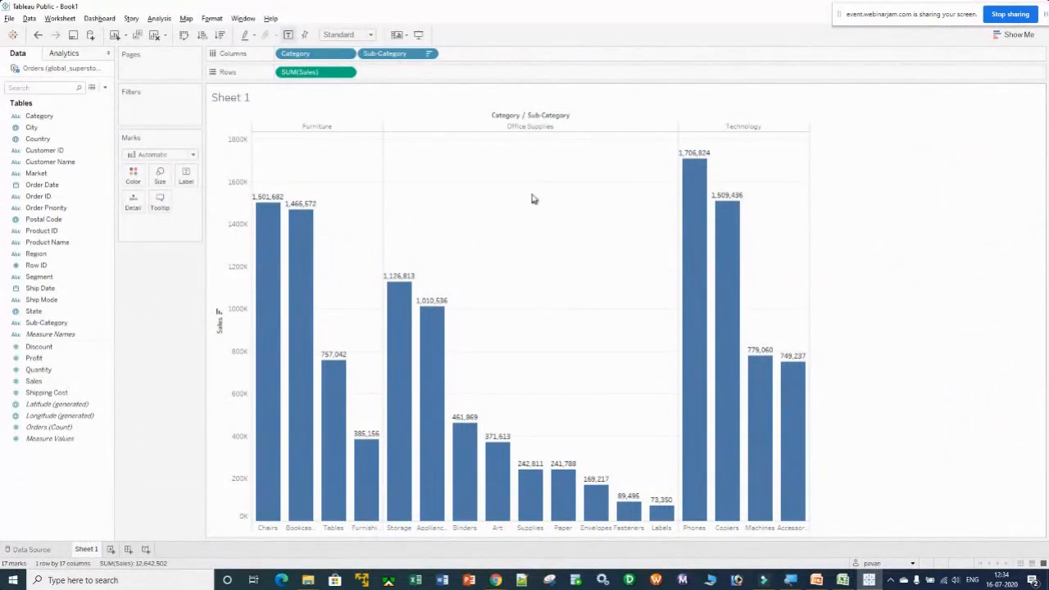
Format the default worksheet font of Sheet 1 as 12 pt, bold and black
right_click(505, 180)
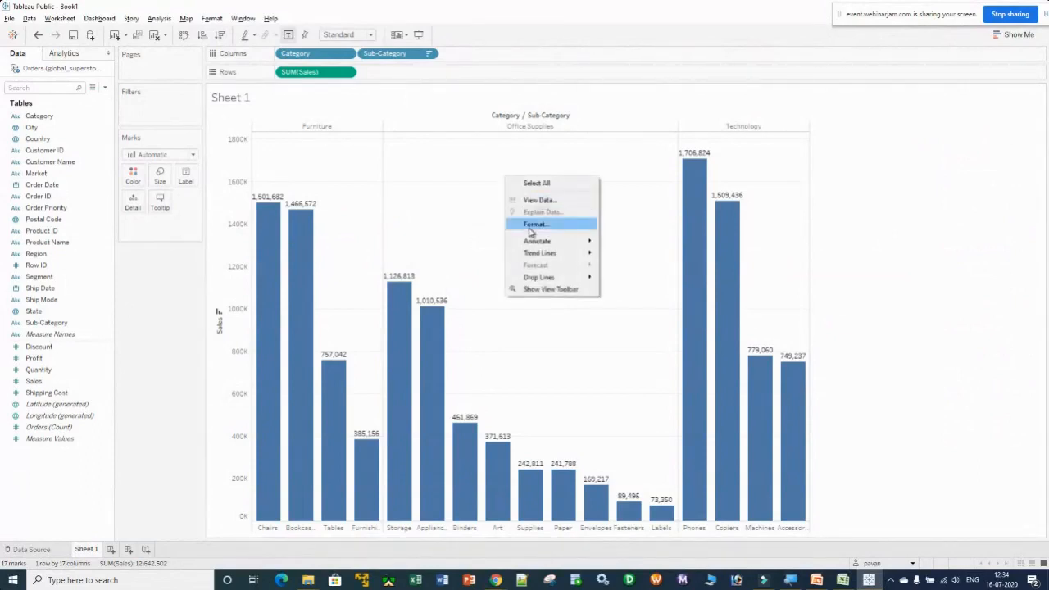
left_click(467, 233)
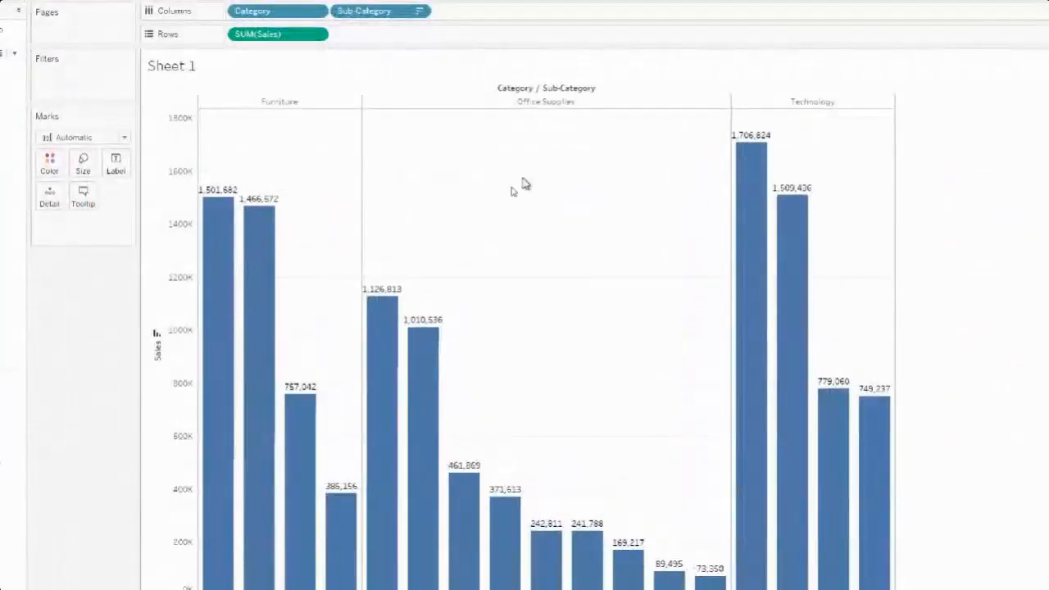
right_click(525, 182)
left_click(559, 242)
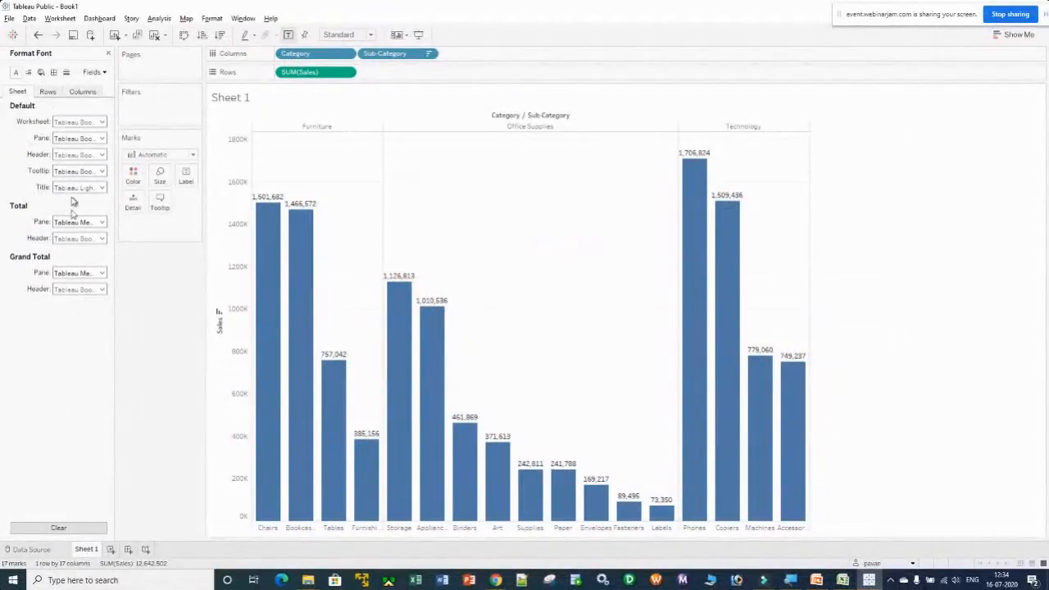
left_click(102, 124)
left_click(79, 152)
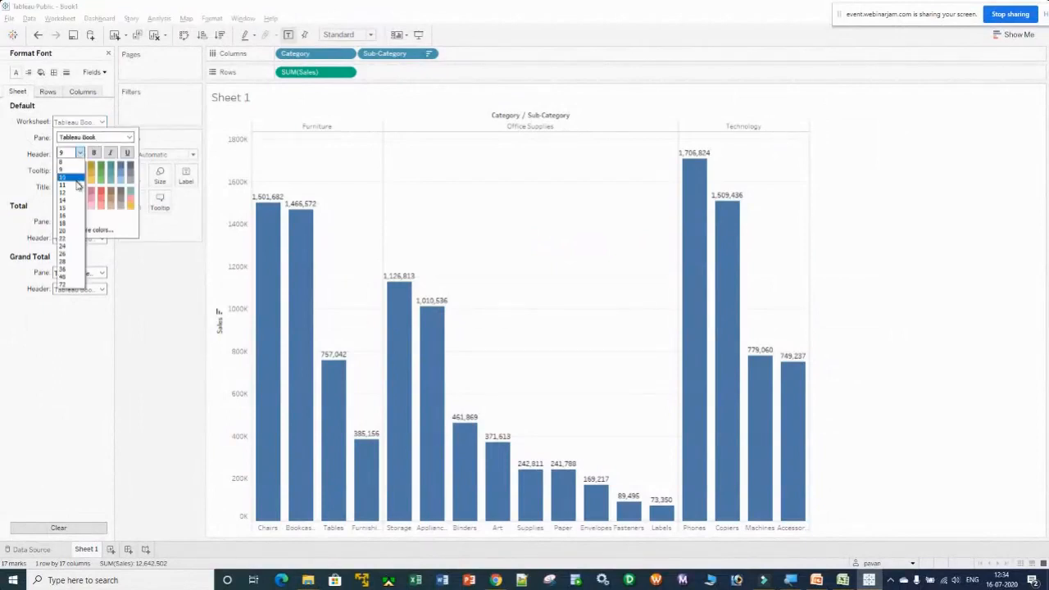
left_click(75, 192)
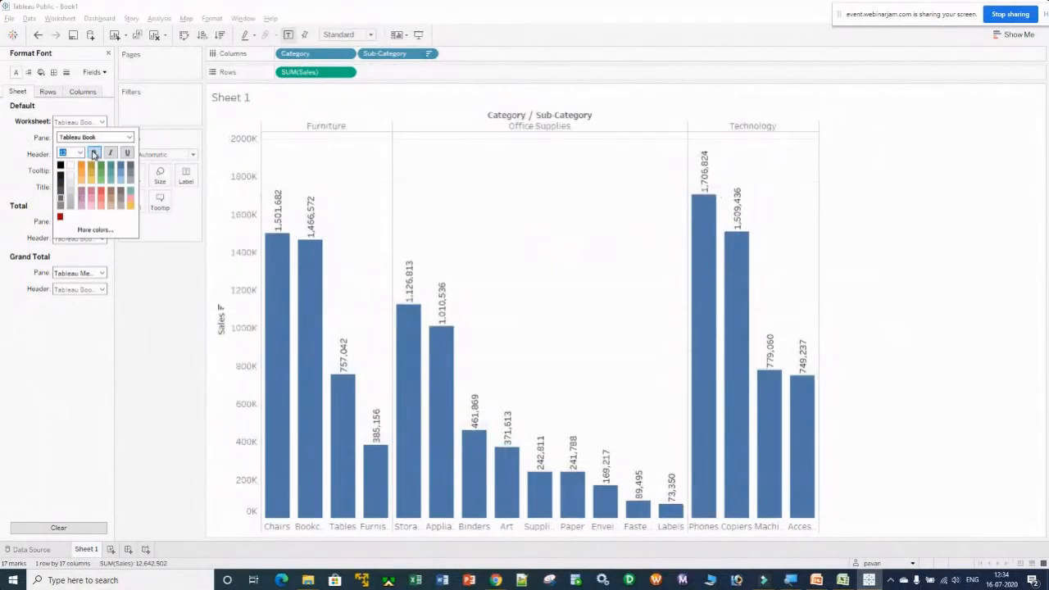
left_click(94, 154)
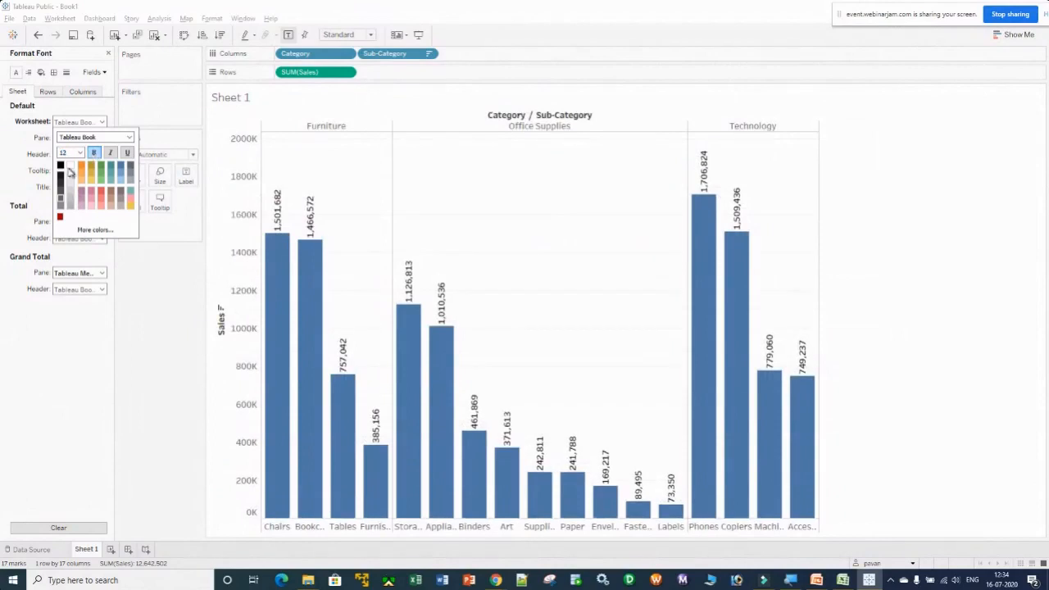
left_click(61, 166)
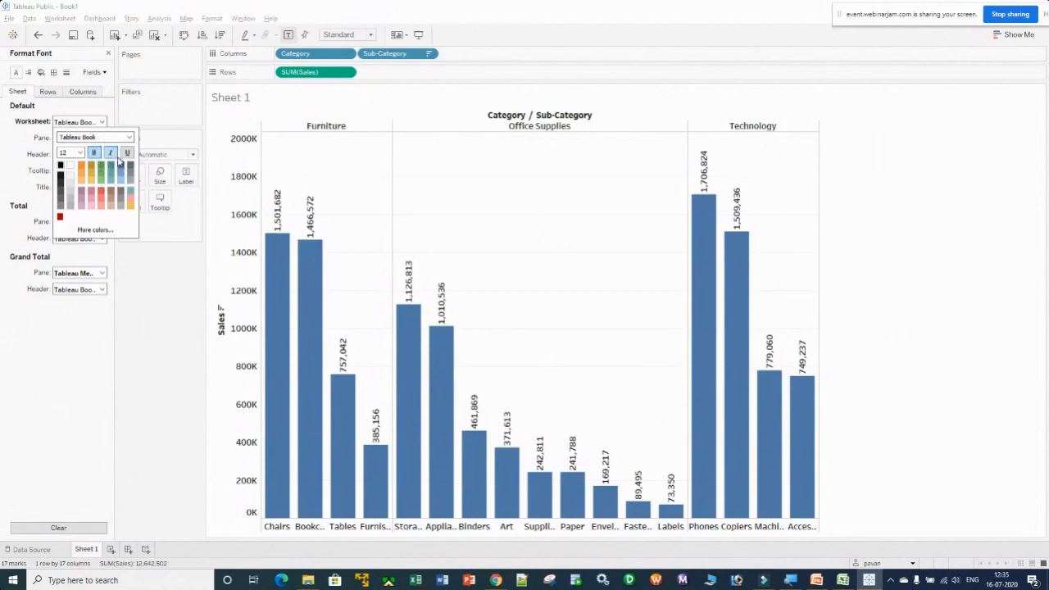
left_click(158, 334)
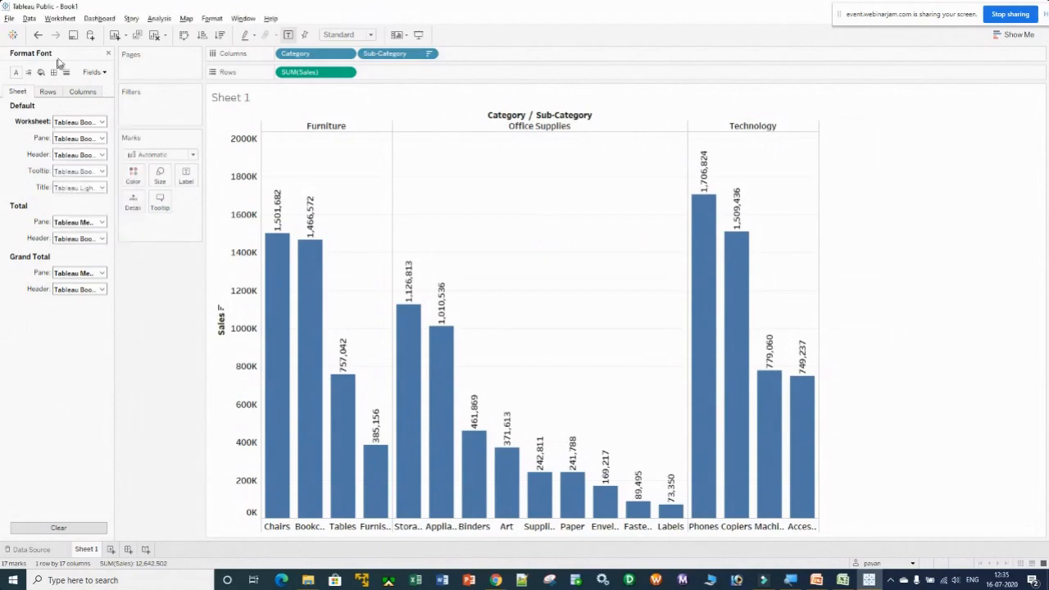
left_click(109, 54)
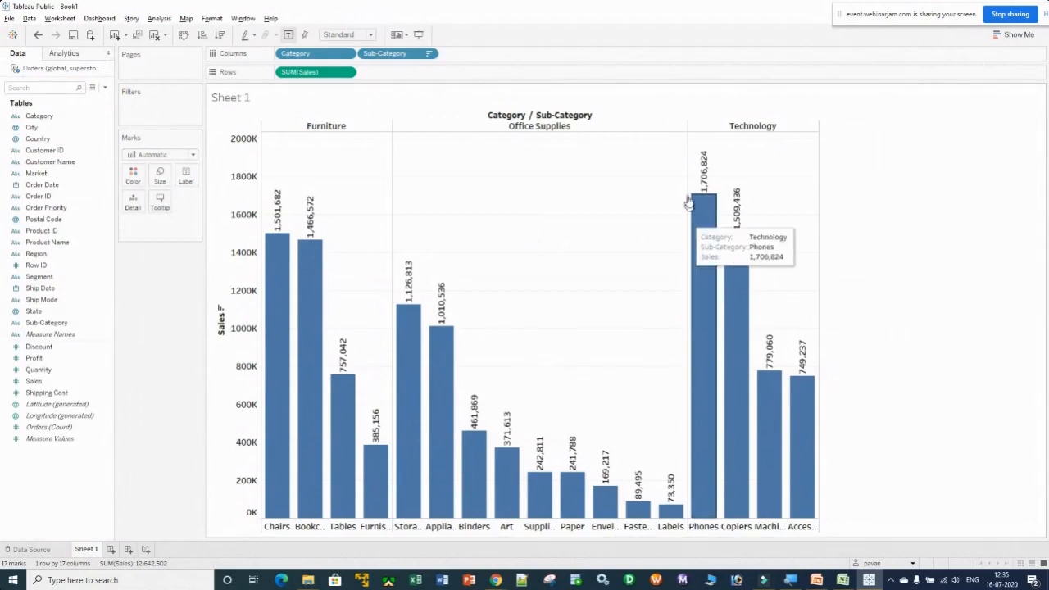
Change the direction of the Sales mark labels so that their text runs horizontally above the bars
mouse_move(709, 190)
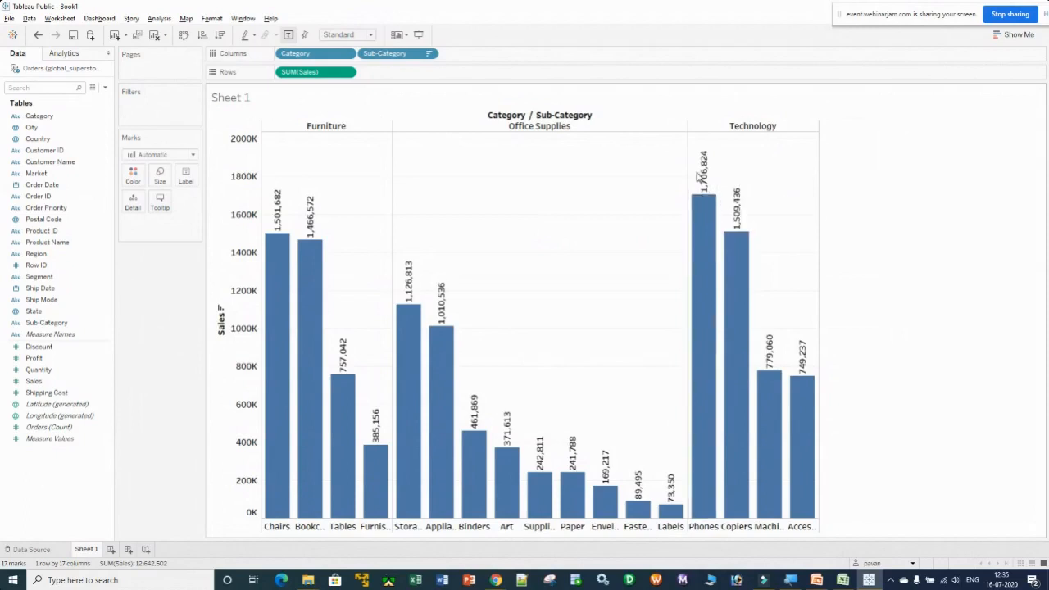
mouse_move(316, 199)
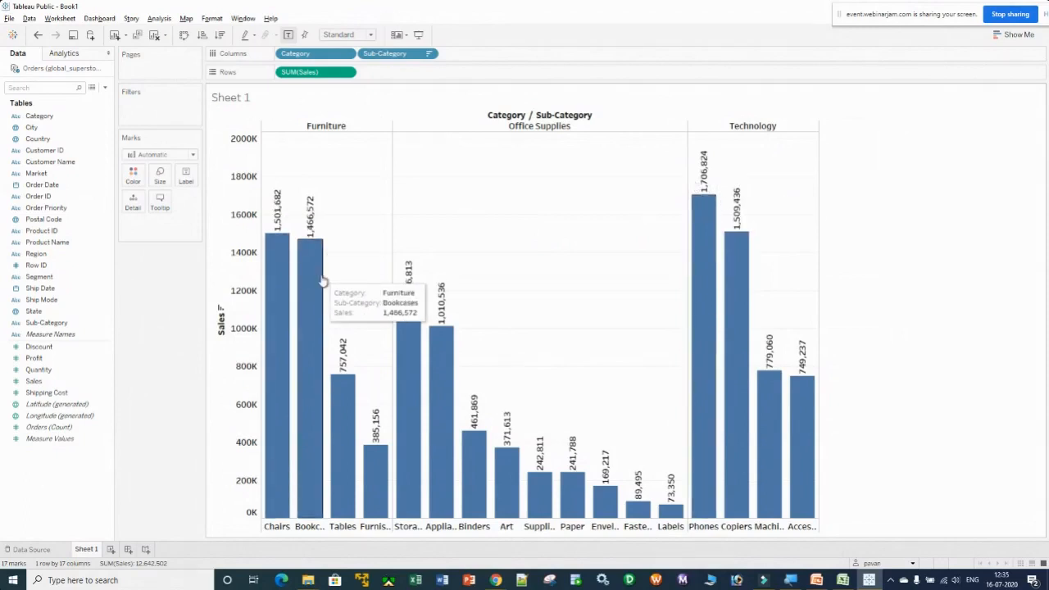
left_click(185, 177)
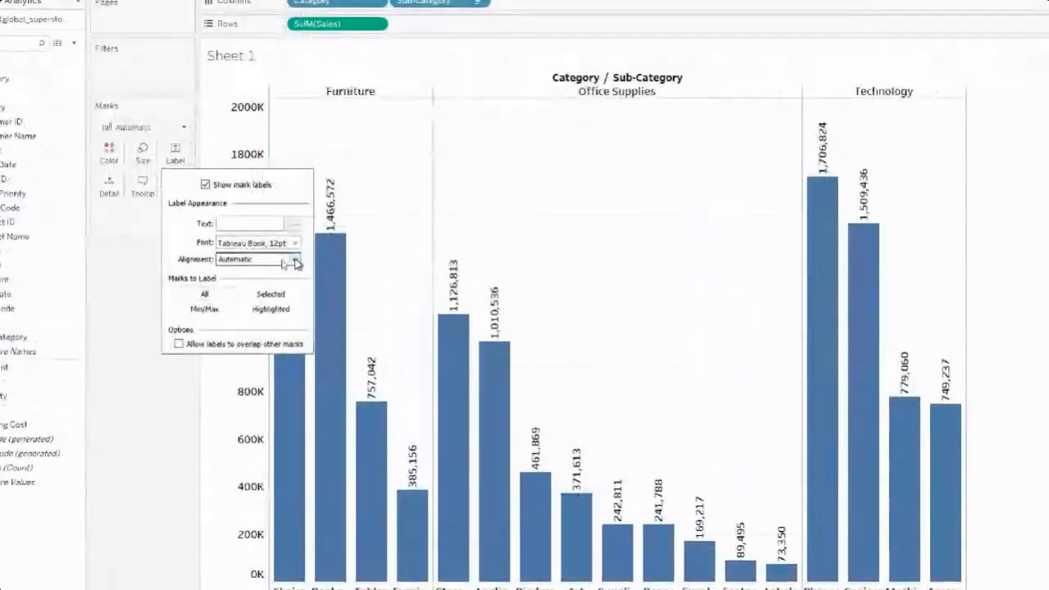
left_click(296, 263)
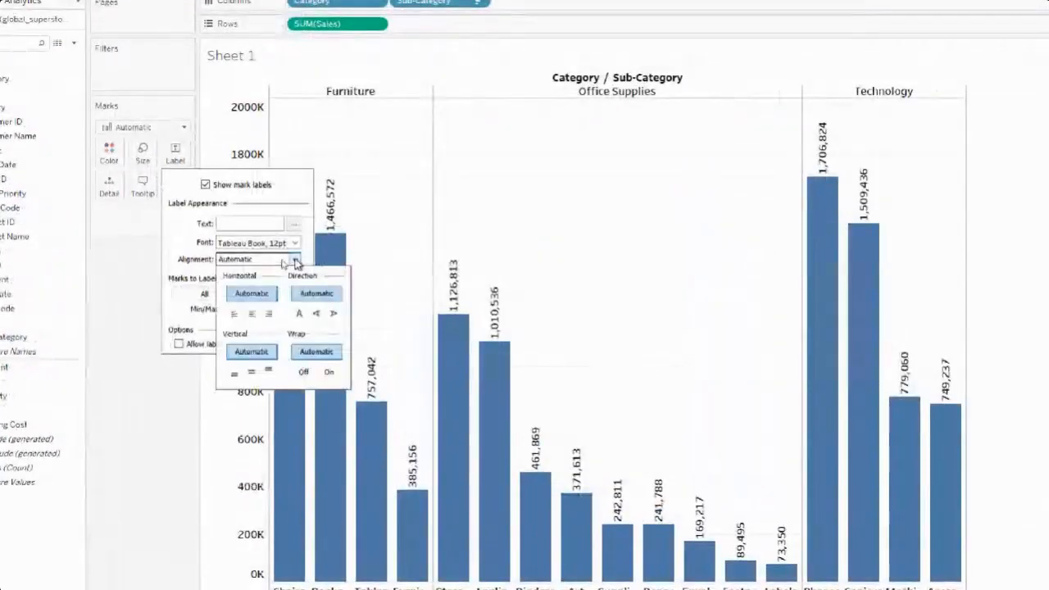
left_click(317, 315)
left_click(300, 313)
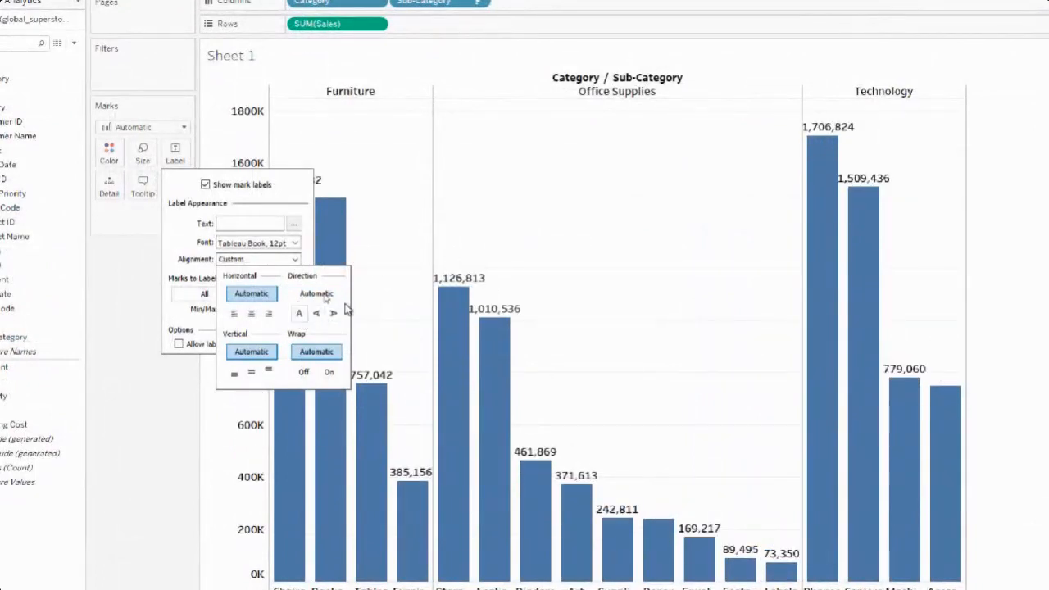
left_click(392, 173)
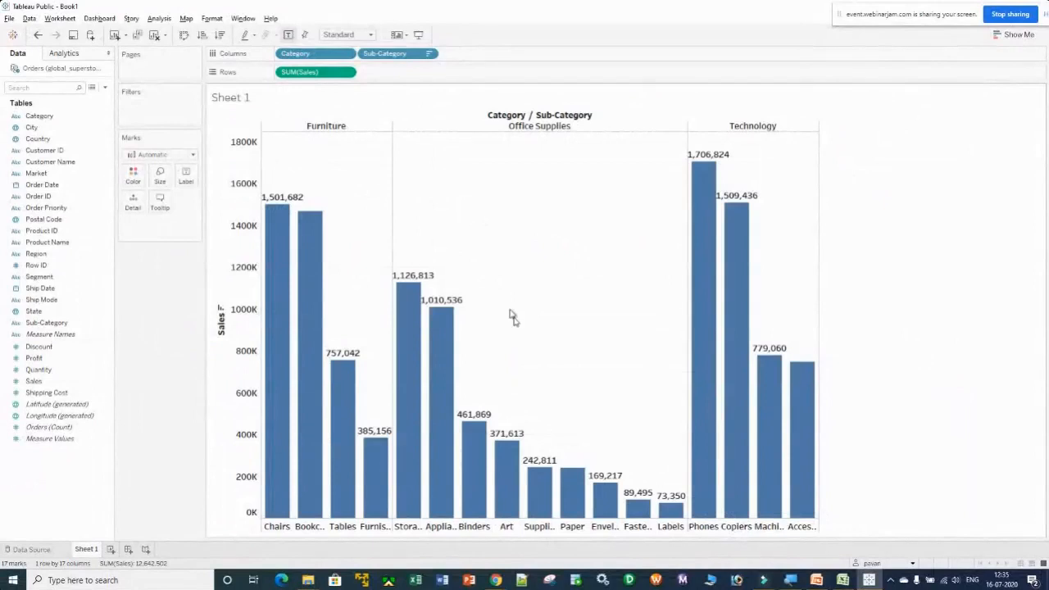
Set the mark label of the Accessories bar under Technology to Always Show
mouse_move(435, 337)
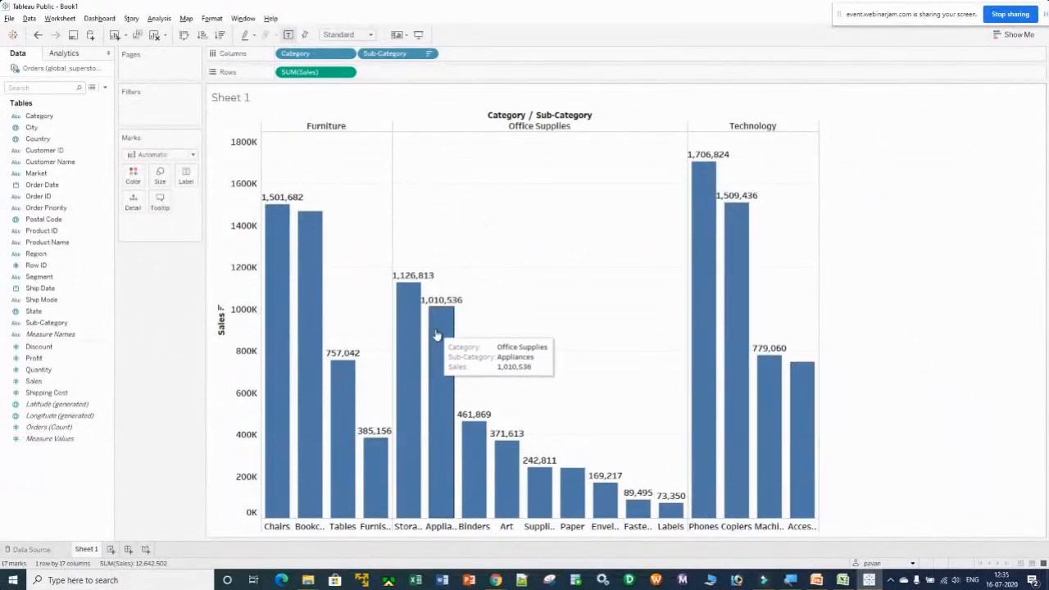
mouse_move(275, 234)
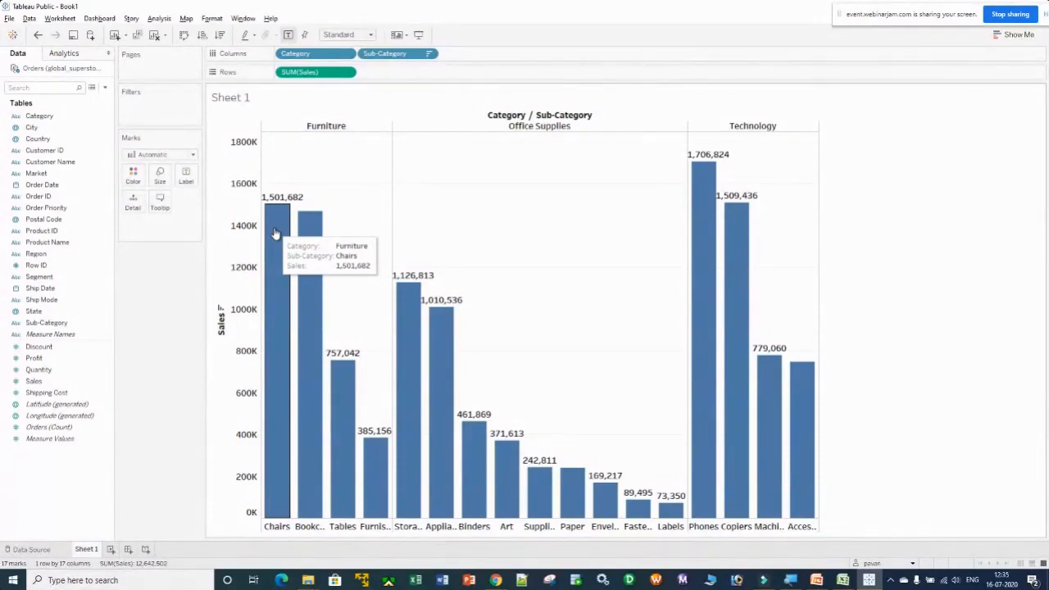
mouse_move(379, 472)
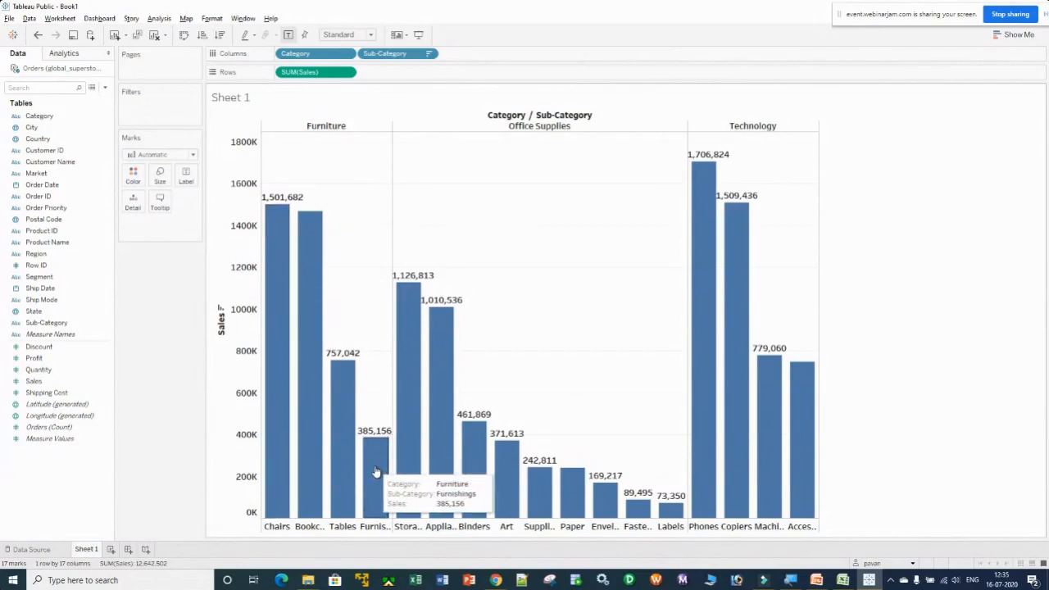
mouse_move(796, 385)
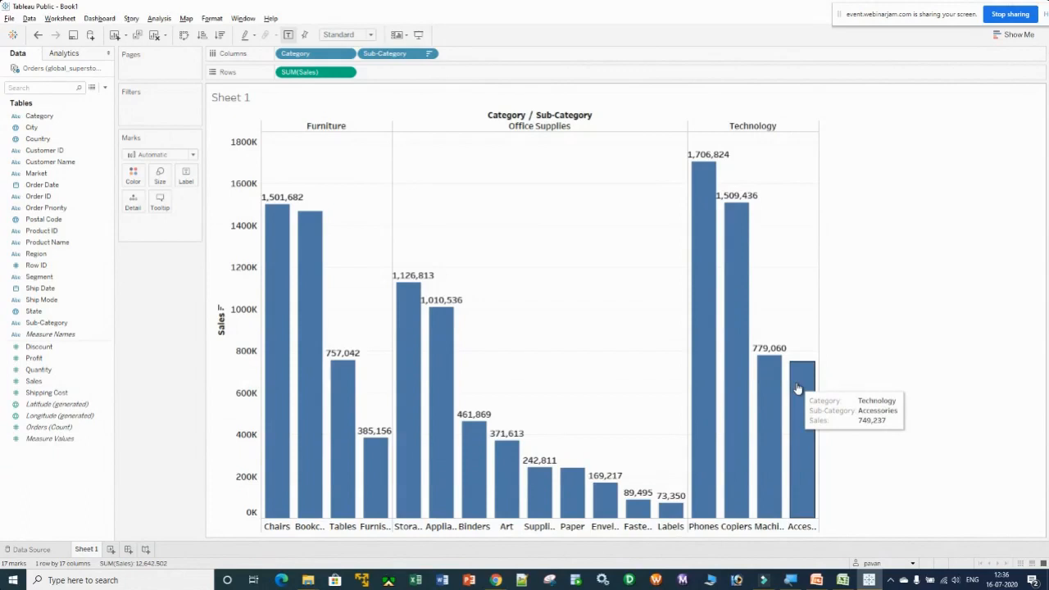
right_click(797, 388)
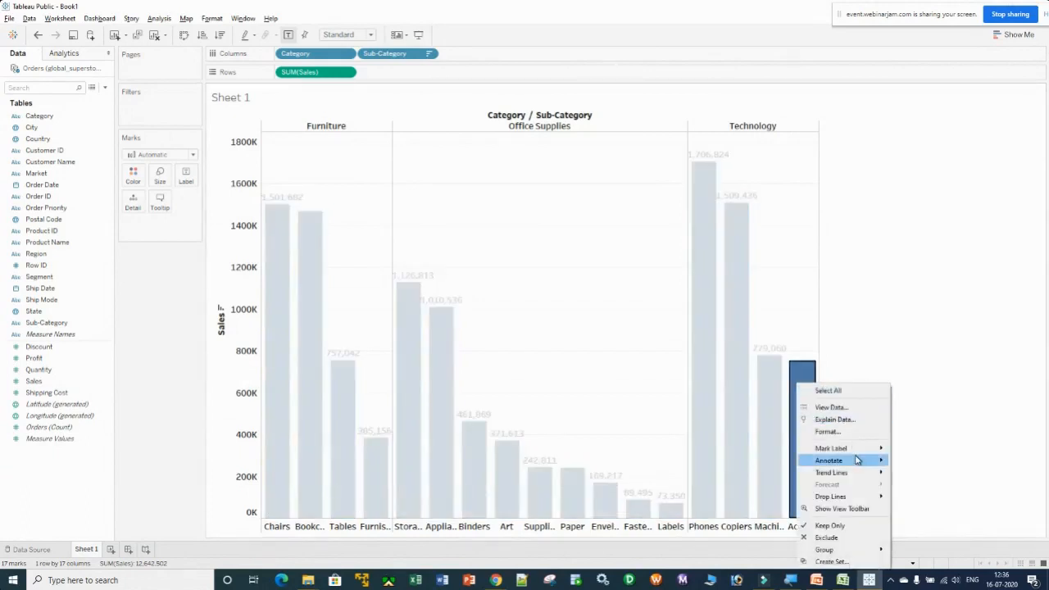
mouse_move(864, 449)
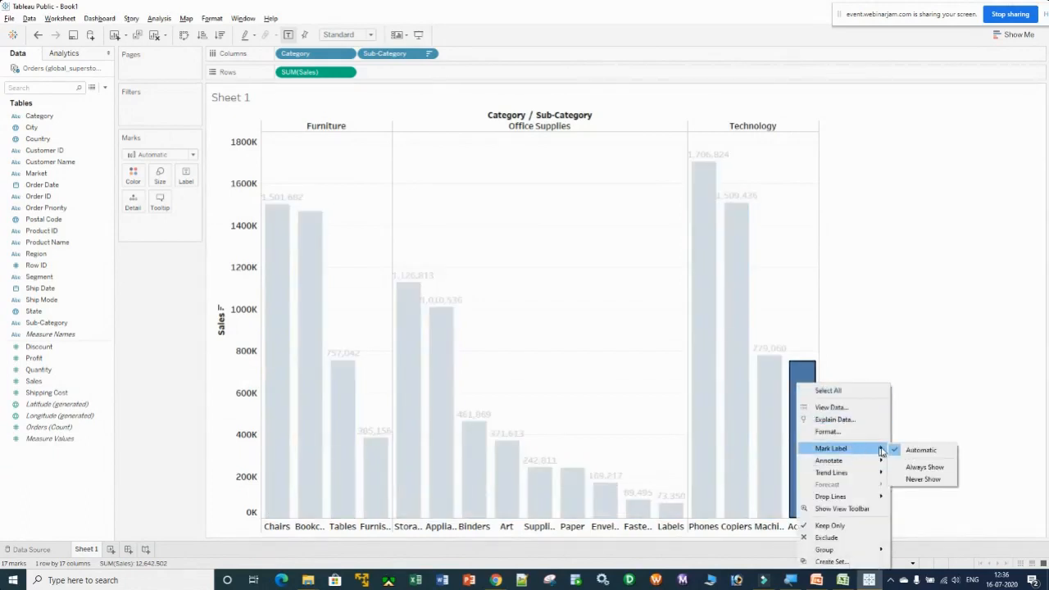
left_click(924, 467)
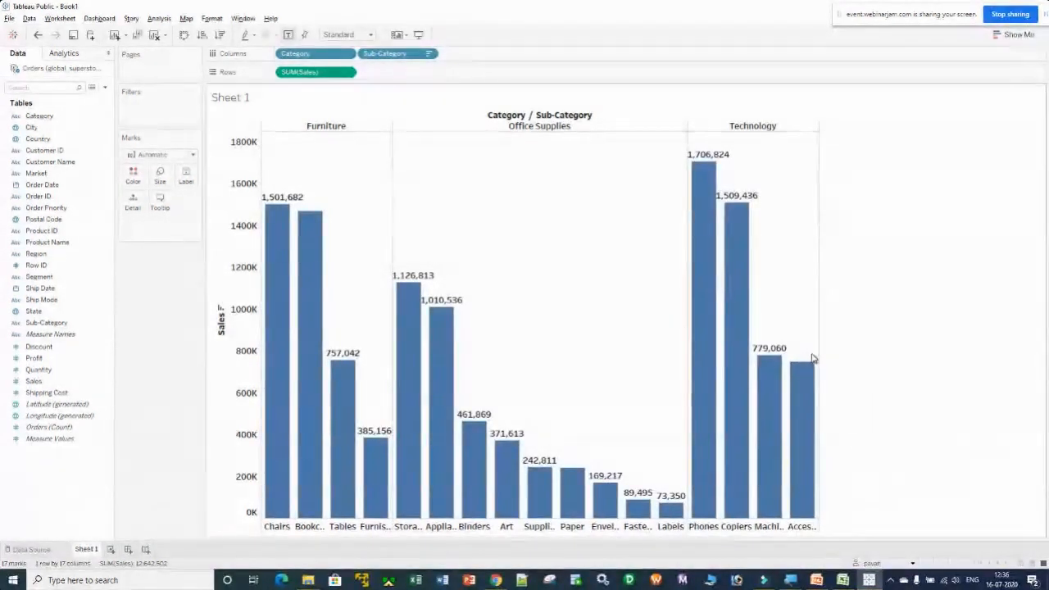
right_click(800, 377)
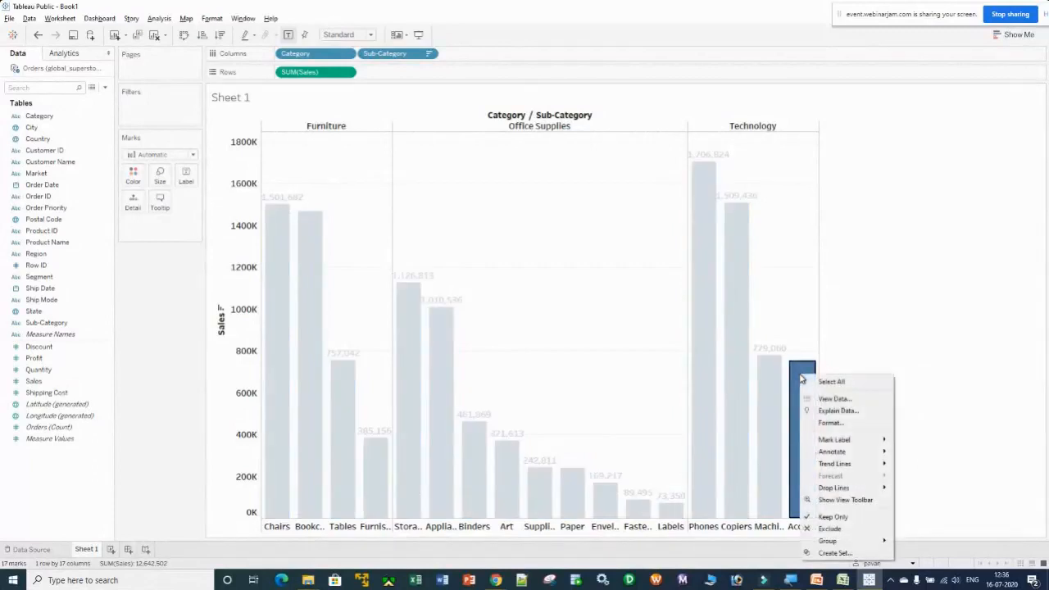
mouse_move(850, 444)
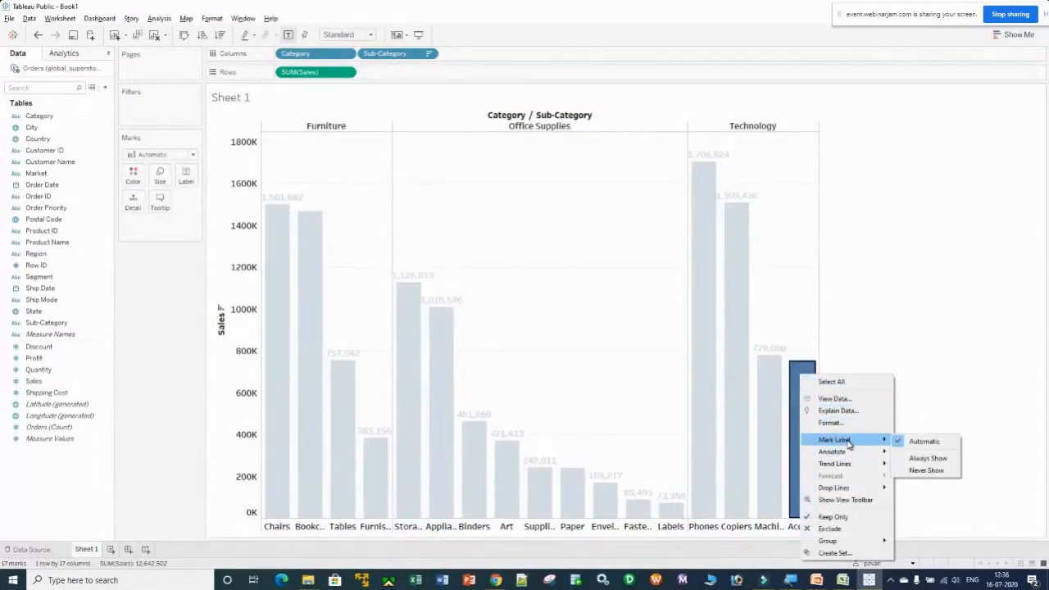
left_click(945, 461)
left_click(884, 279)
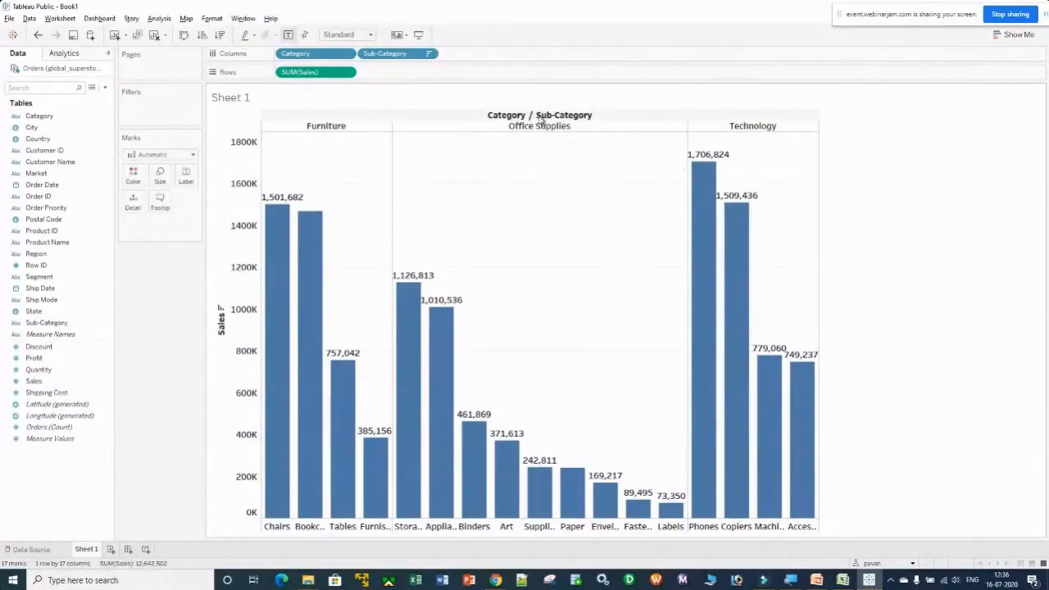
Hide the field labels for columns above the chart and replace the sheet title with "Sales for Bussiness"
right_click(539, 119)
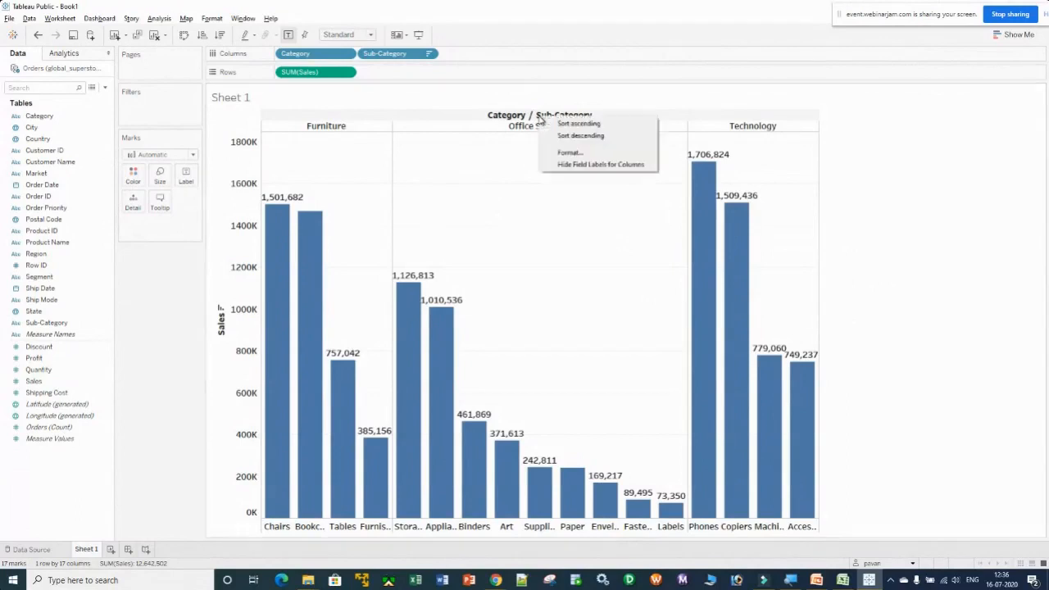
left_click(583, 163)
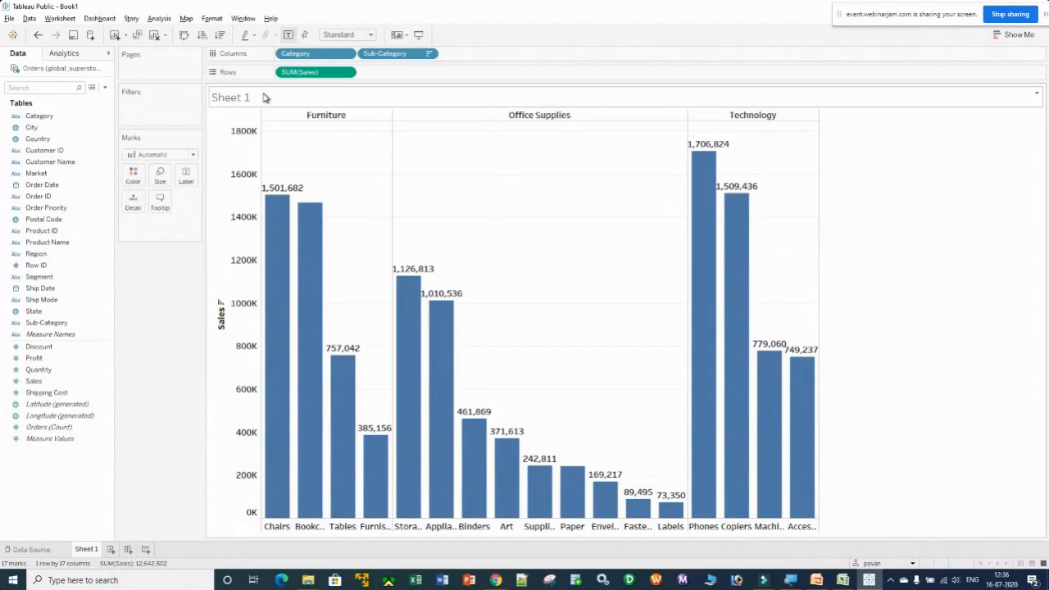
double_click(366, 97)
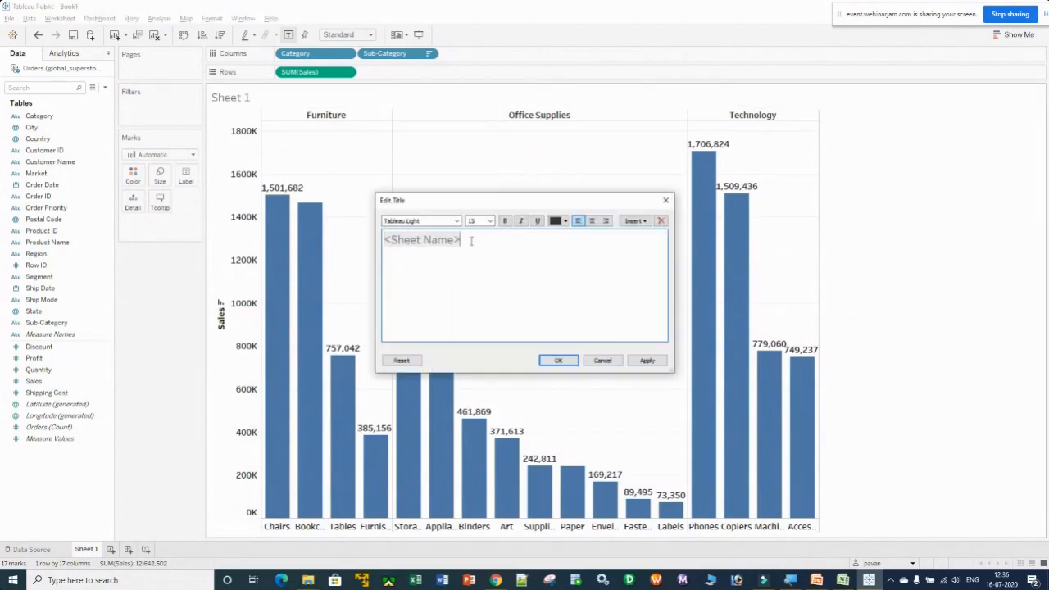
left_click_drag(471, 242, 312, 241)
key("BackSpace")
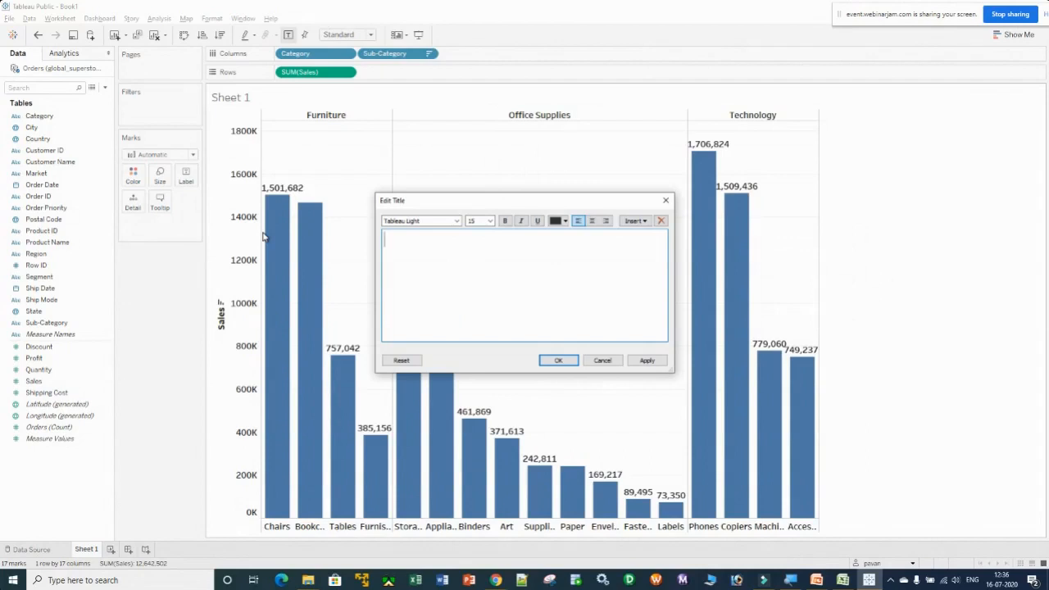
type("les")
type("for Bussiness")
Format the sheet title text as Tableau Bold, 16 pt, bold, orange and centred, and apply it to the sheet
left_click_drag(484, 240, 383, 239)
left_click(456, 220)
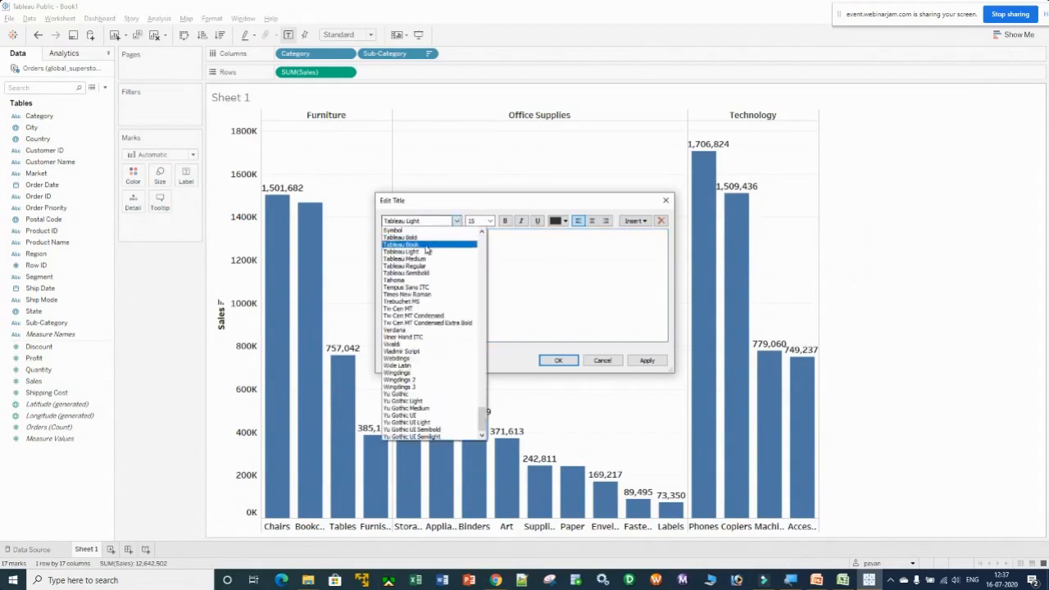
left_click(424, 237)
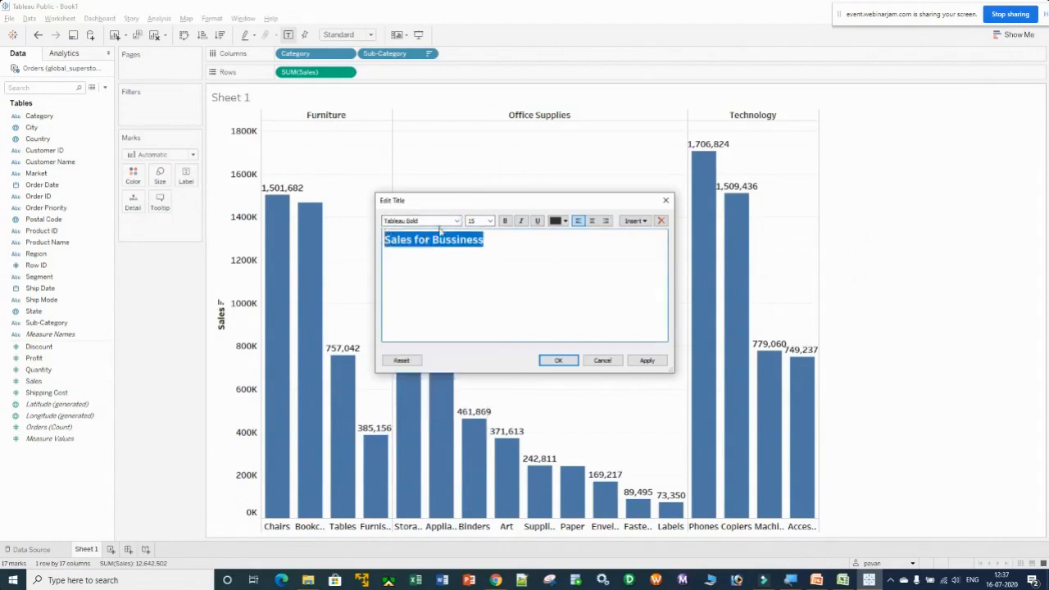
left_click(489, 220)
left_click(485, 282)
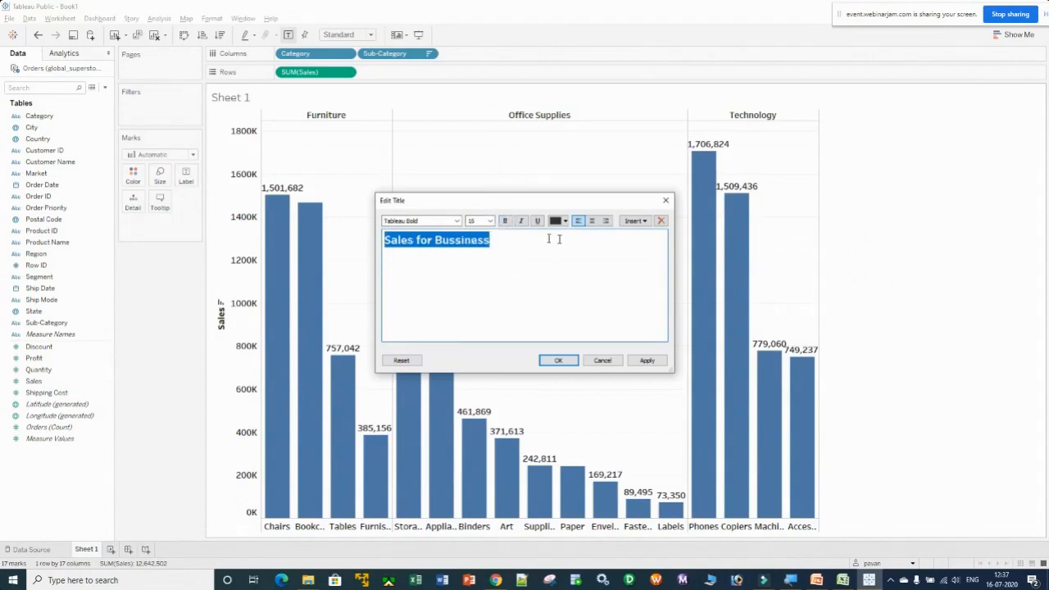
left_click(504, 221)
left_click(565, 221)
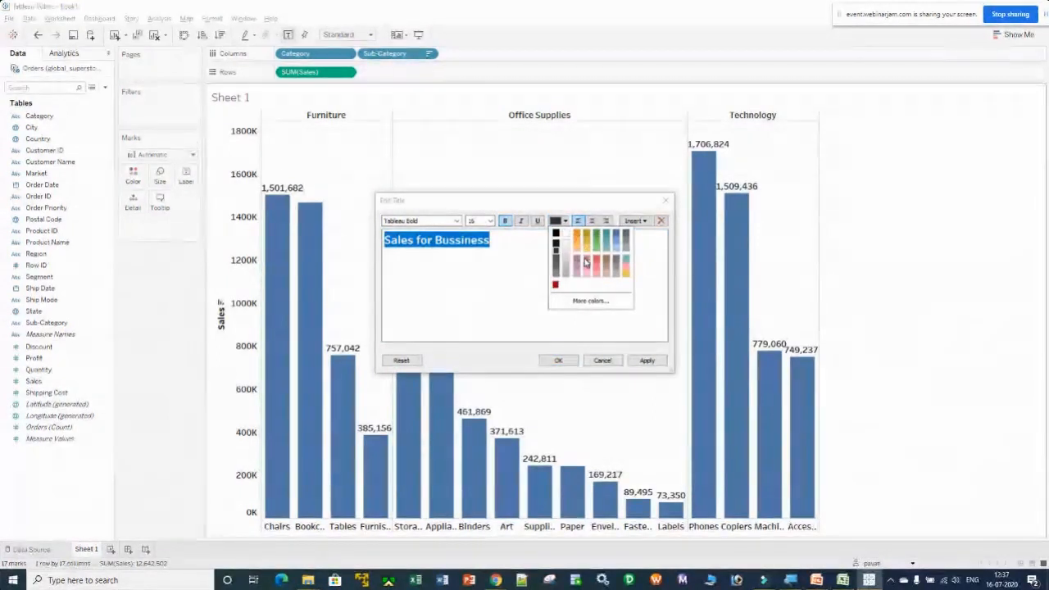
left_click(576, 236)
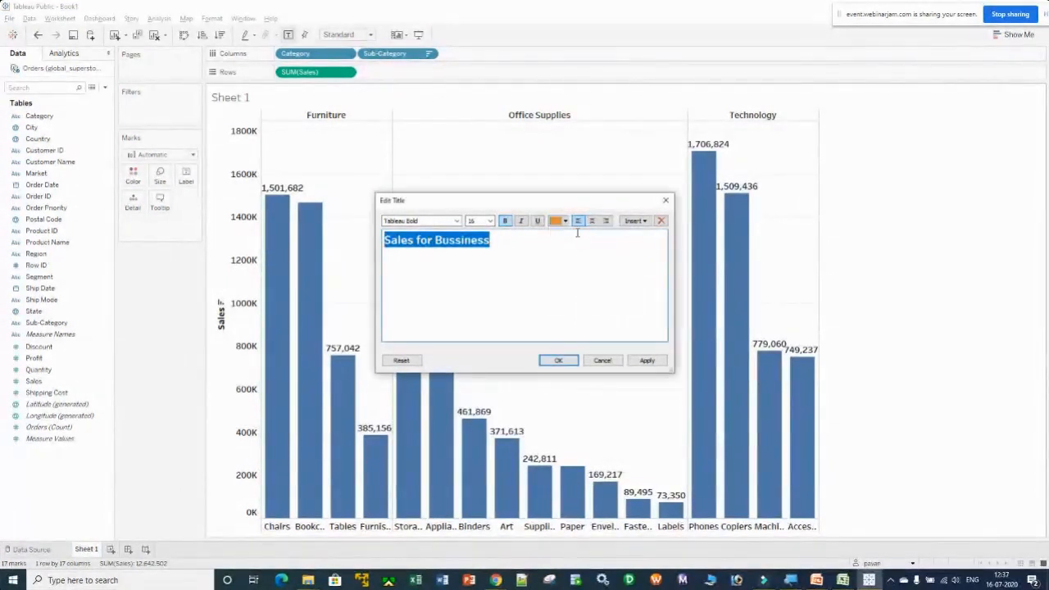
left_click(592, 221)
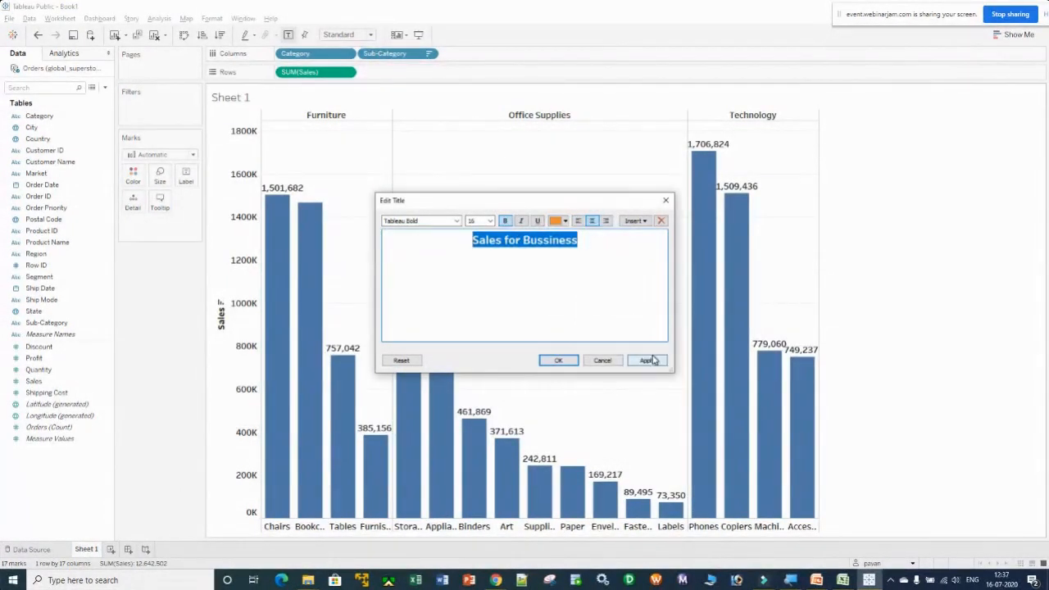
left_click(649, 360)
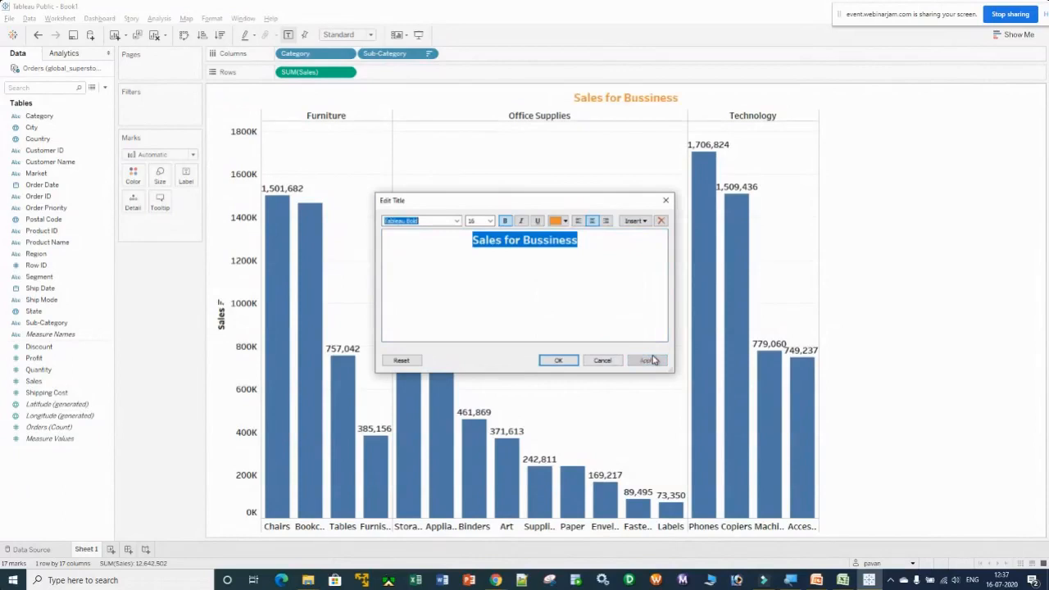
left_click(605, 360)
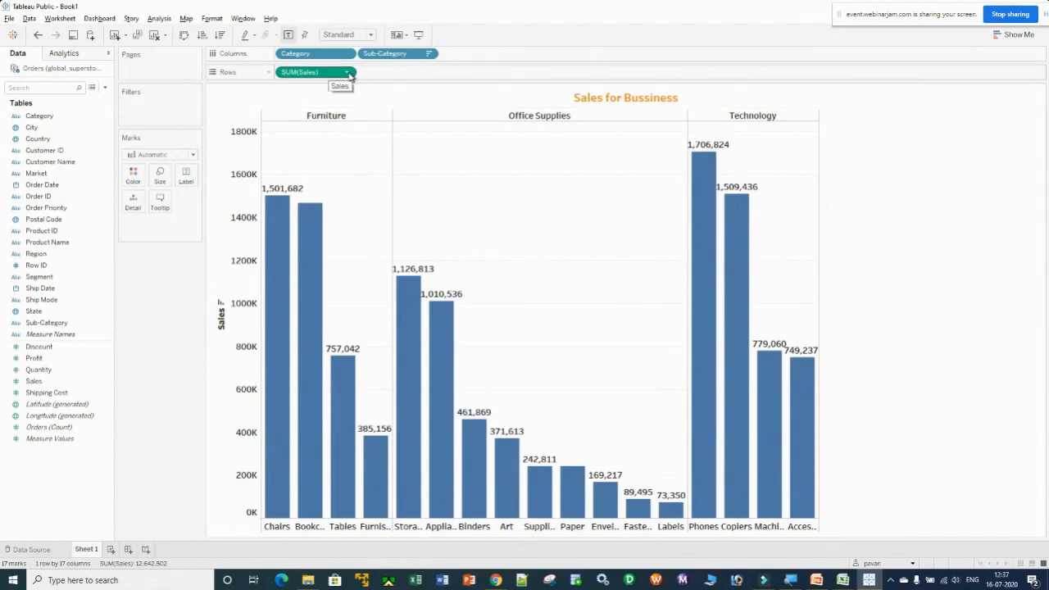
Replace the default mark labels with Sales from Rows as the label, using the Percent of Total quick table calculation
left_click(287, 35)
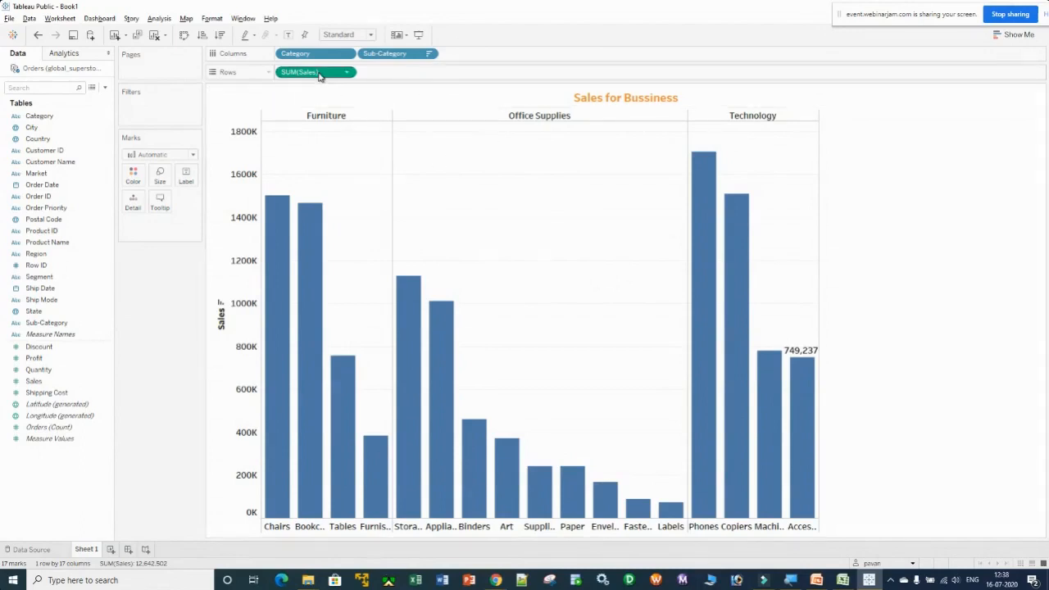
left_click_drag(321, 74, 185, 175)
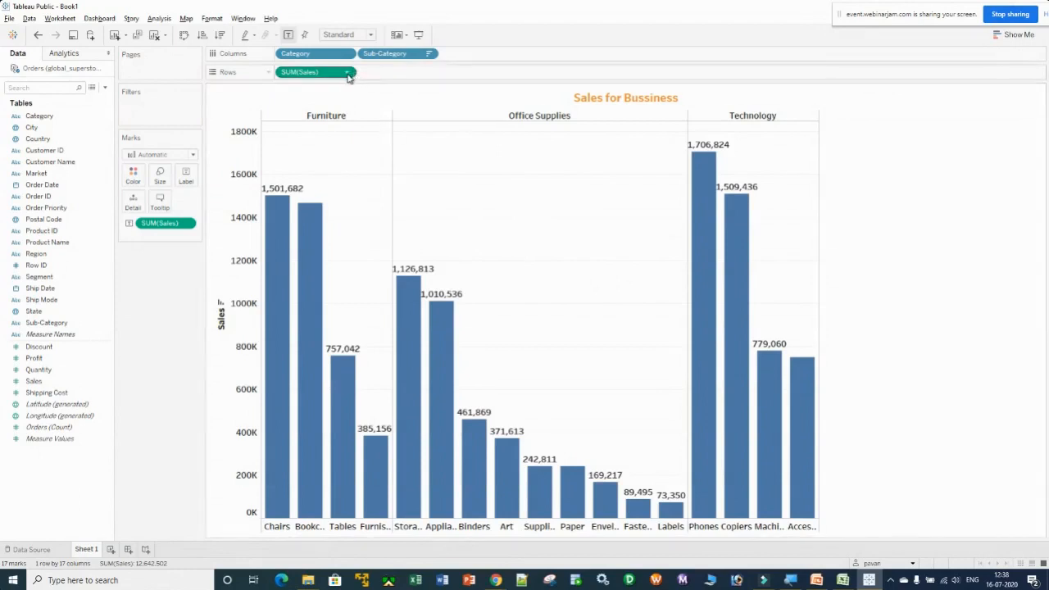
left_click(187, 224)
left_click(188, 224)
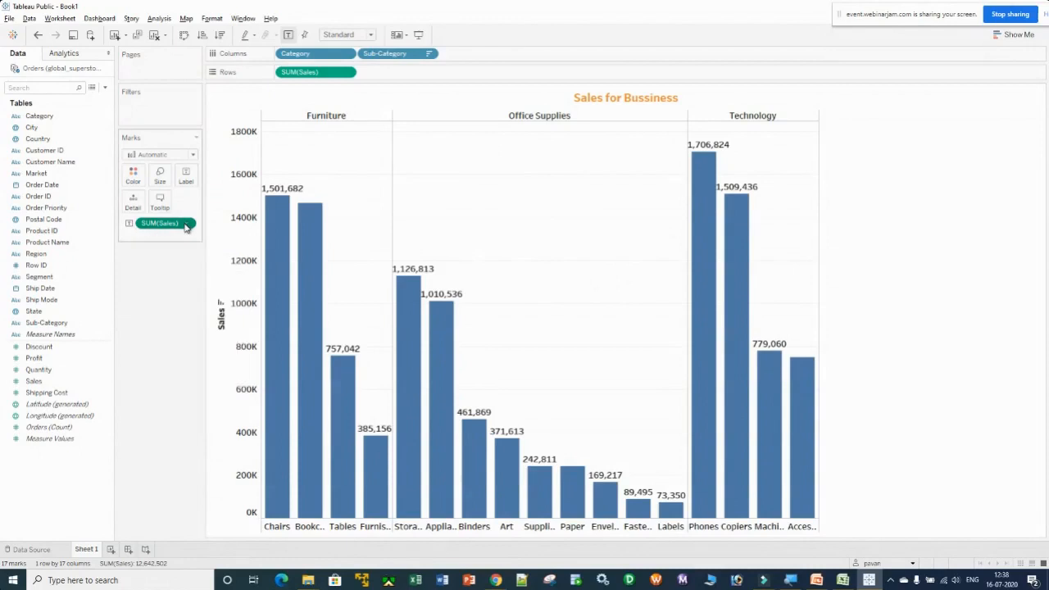
left_click(188, 225)
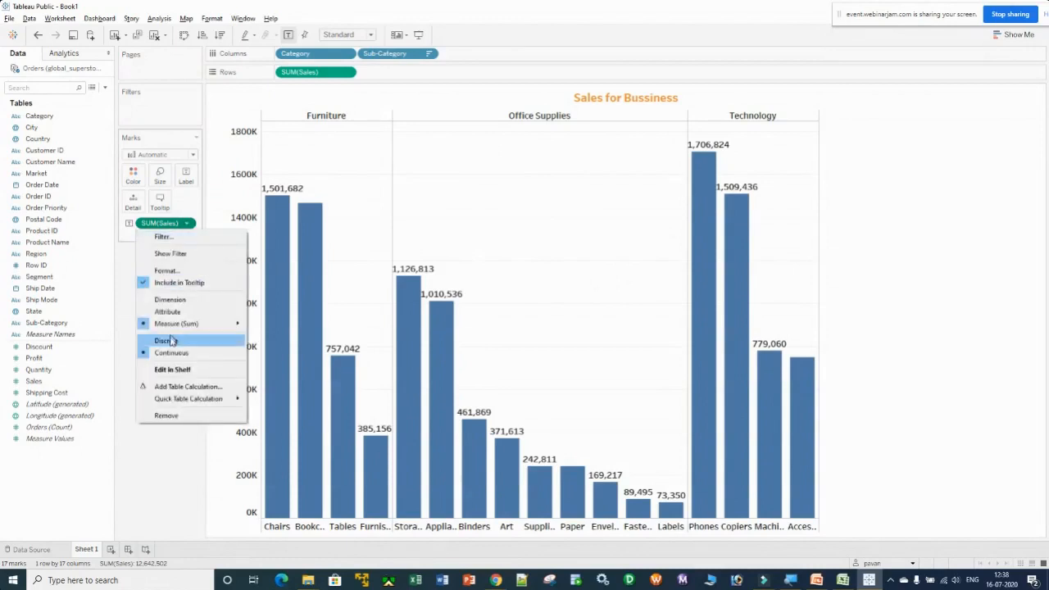
mouse_move(175, 399)
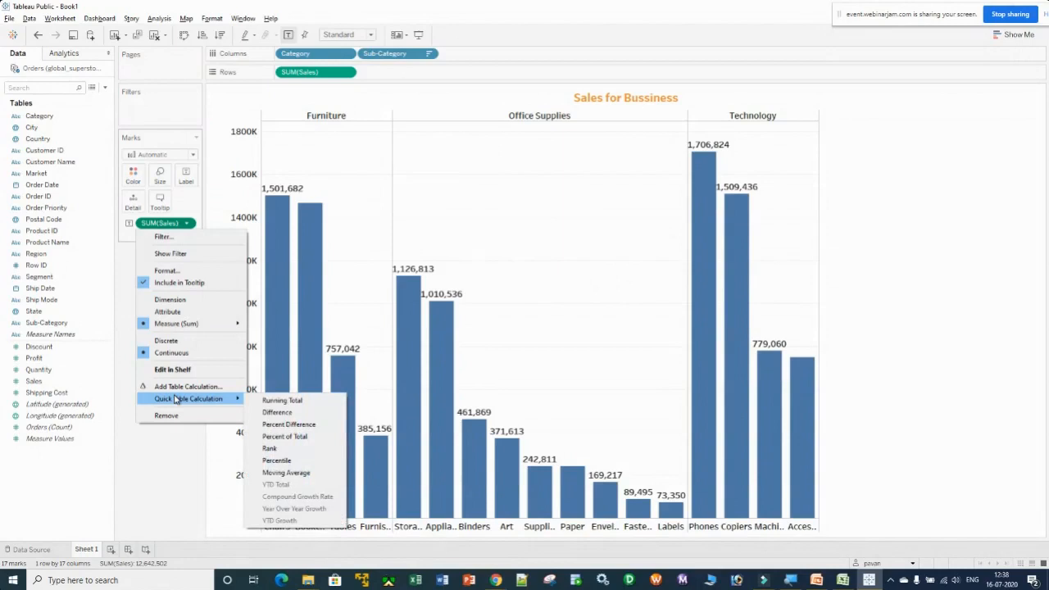
left_click(324, 442)
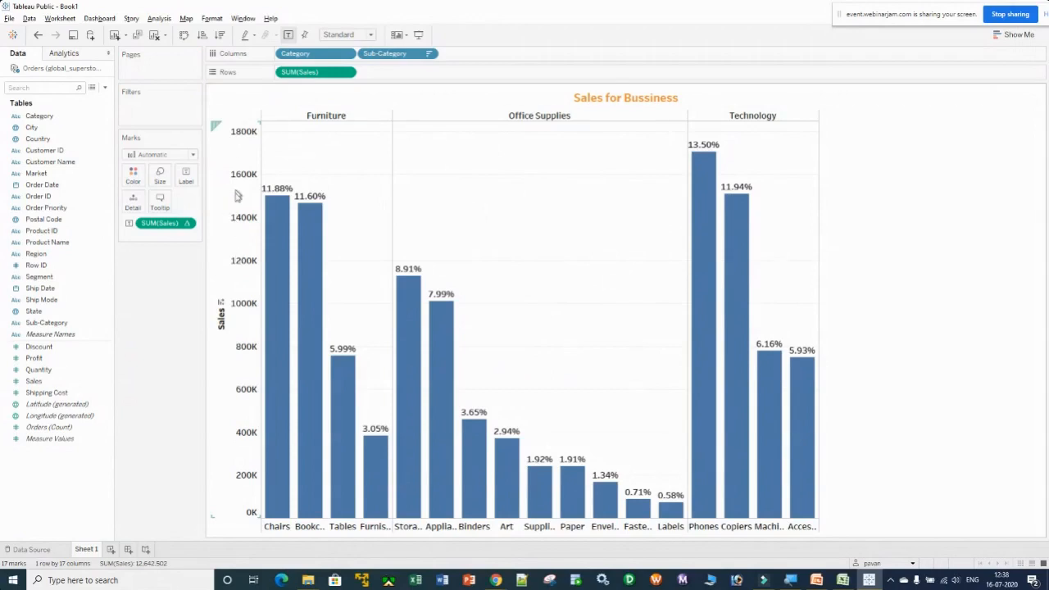
Apply the Percent of Total quick table calculation to SUM(Sales) on Rows
left_click(347, 73)
mouse_move(348, 262)
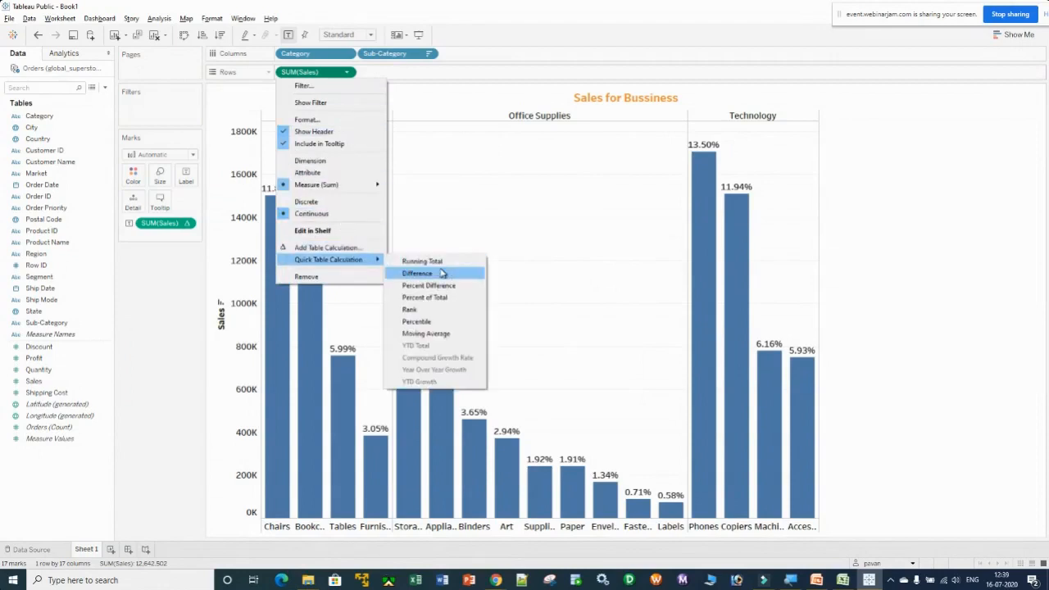
left_click(176, 303)
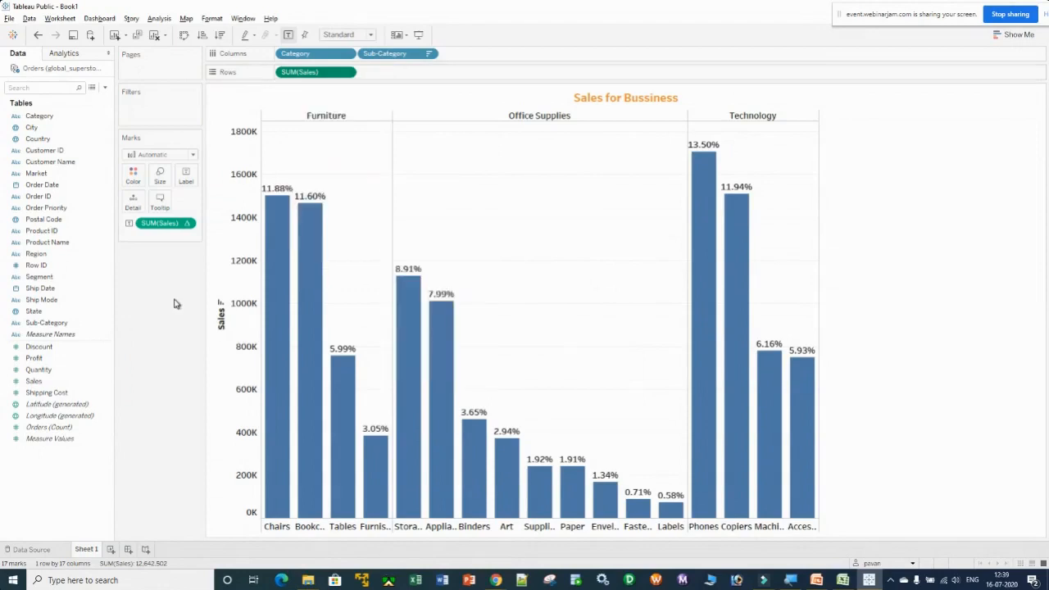
left_click(345, 73)
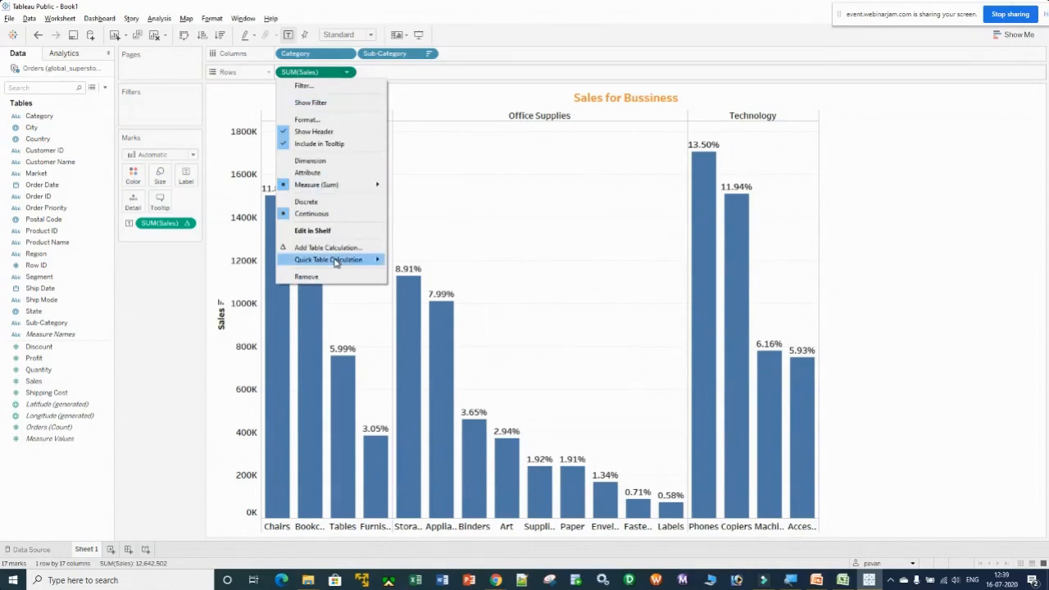
mouse_move(336, 261)
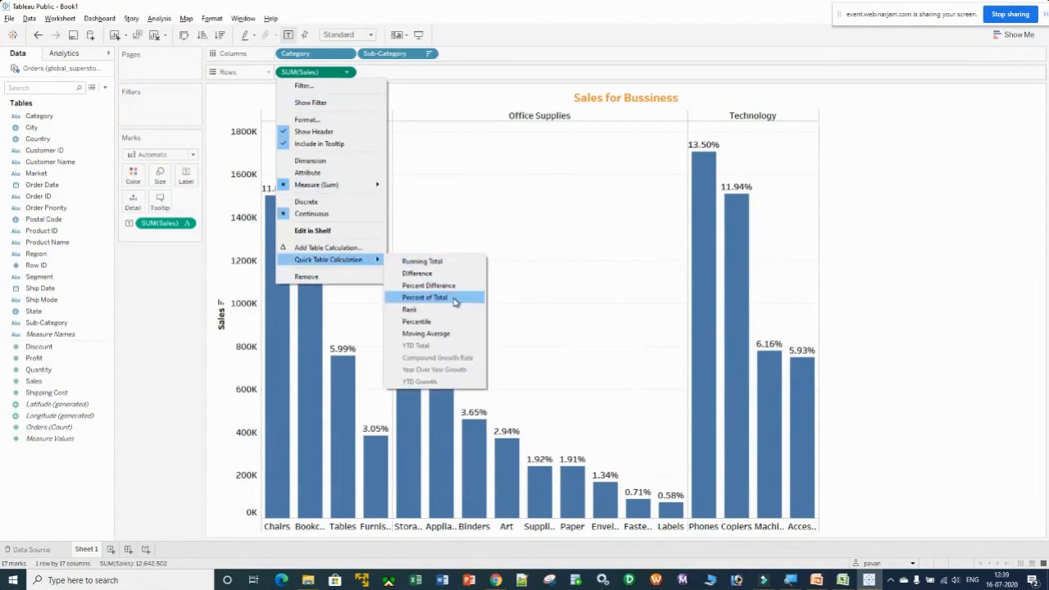
left_click(455, 301)
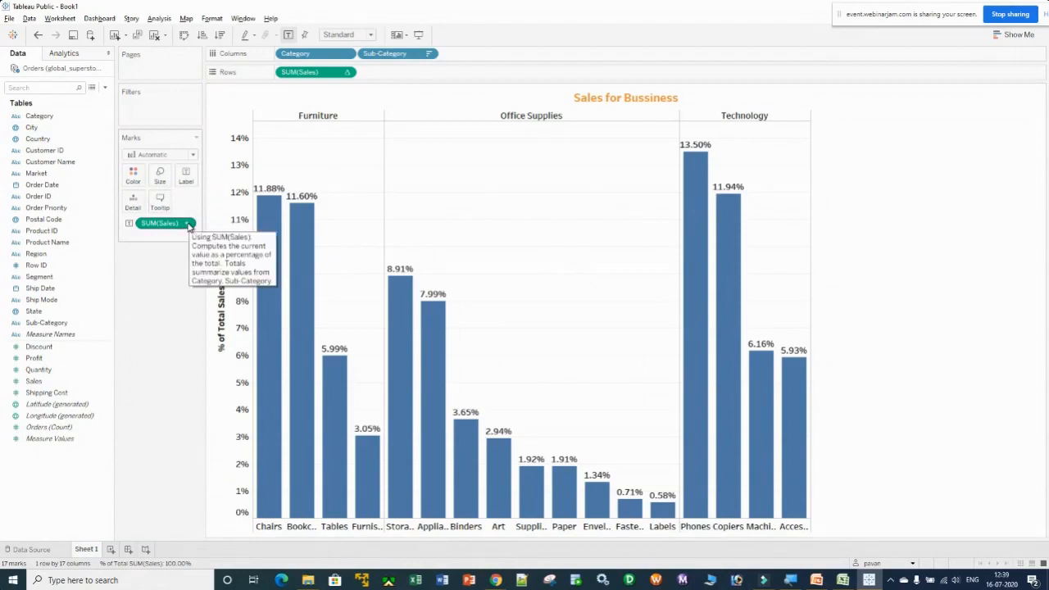
left_click(188, 223)
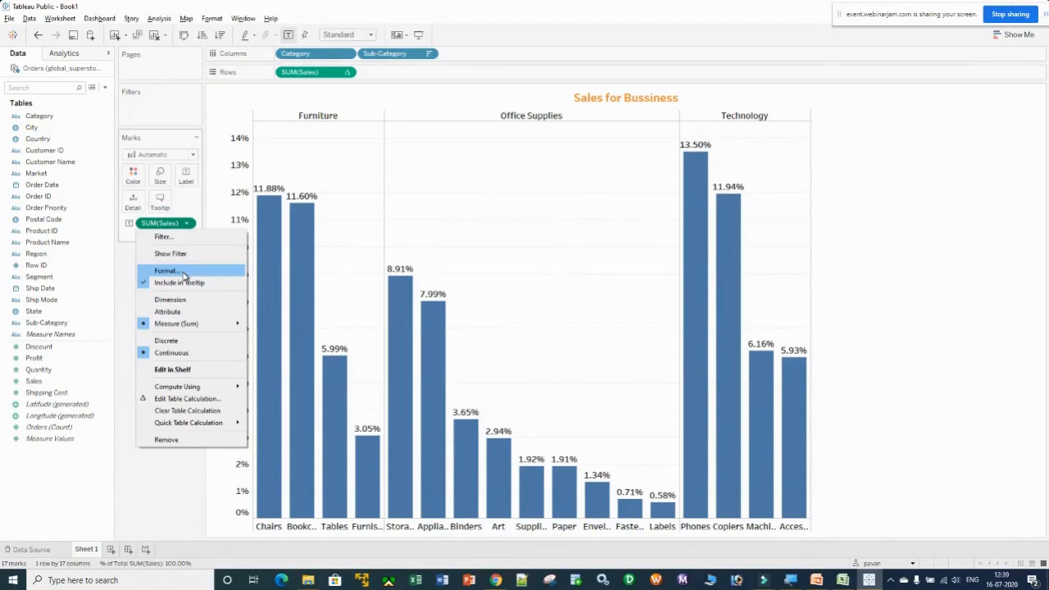
left_click(153, 479)
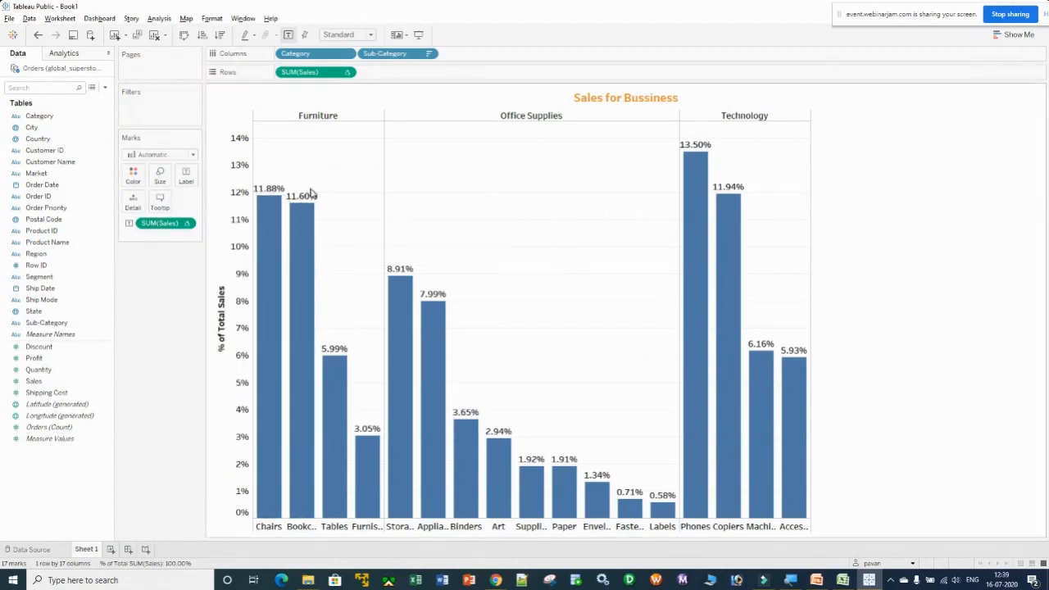
Format the SUM(Sales) mark labels as percentages with 0 decimal places
left_click(187, 225)
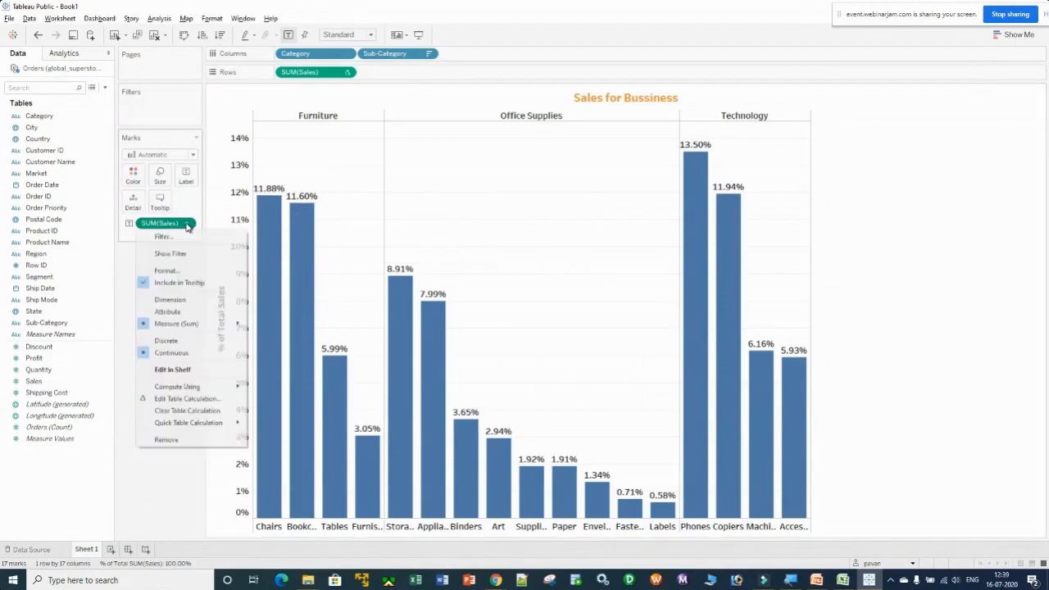
left_click(184, 271)
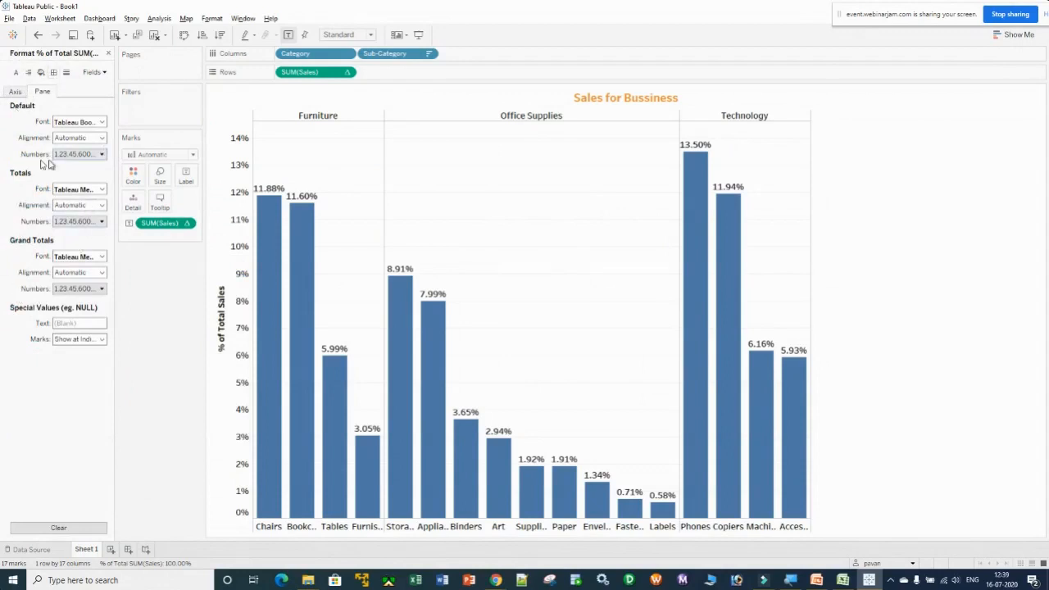
left_click(101, 154)
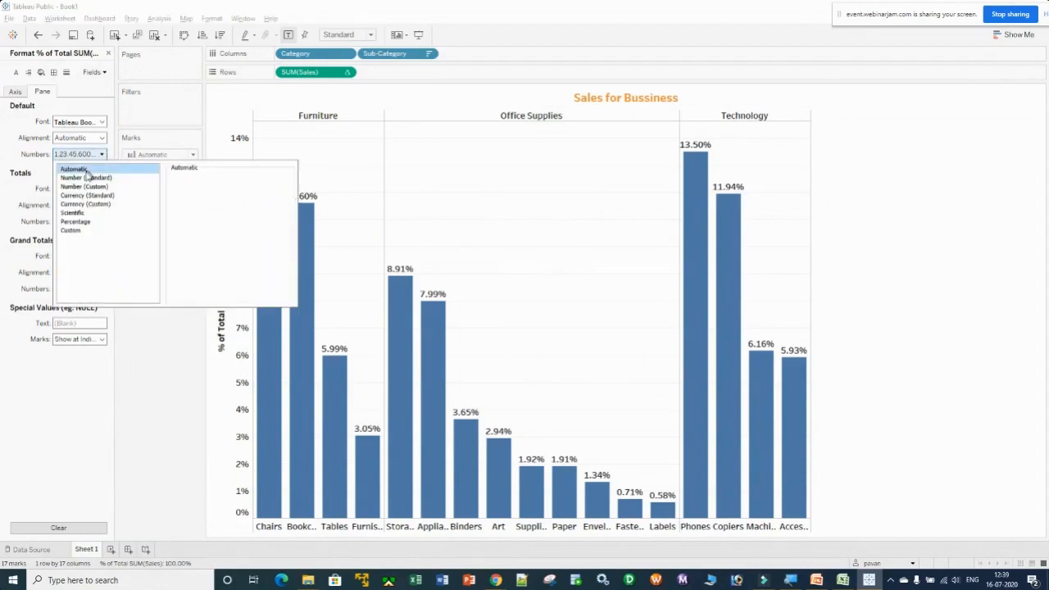
left_click(74, 221)
left_click(201, 194)
left_click(201, 193)
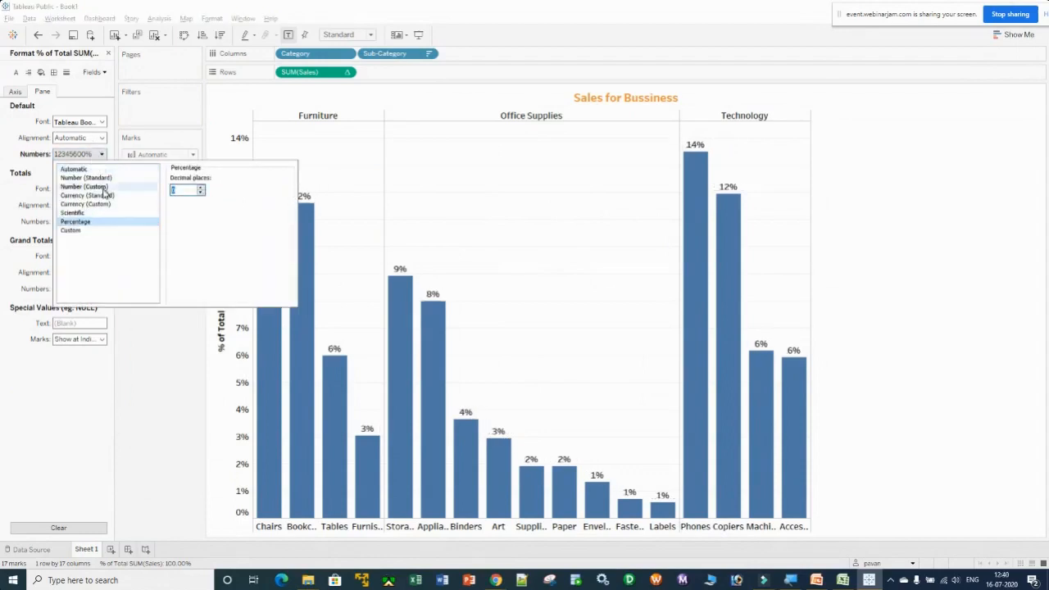
left_click(177, 319)
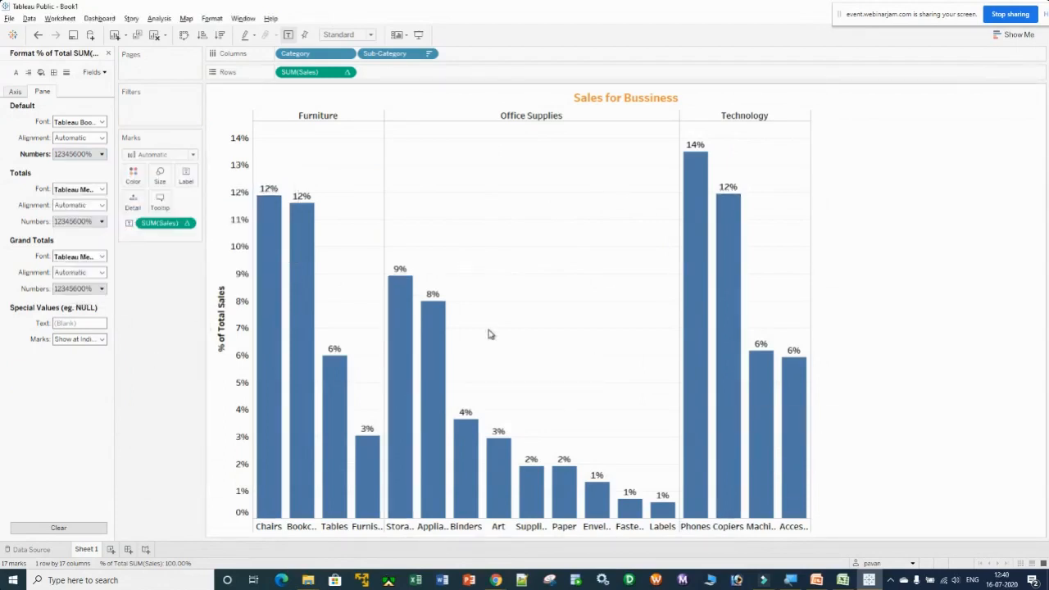
left_click(107, 53)
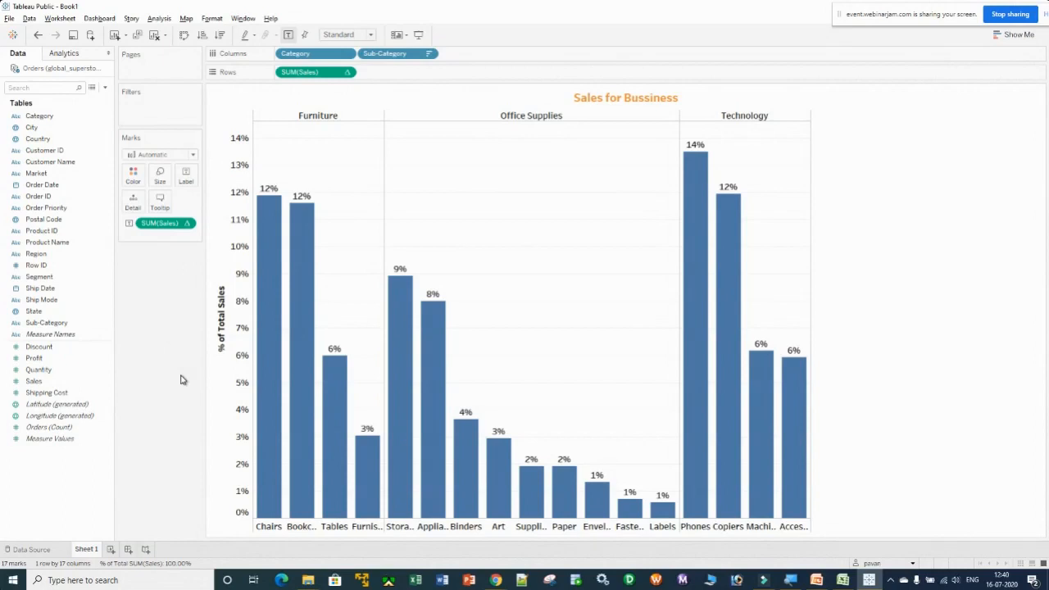
Try colouring the bars by Category with its legend placed below the Marks card, and remove Category from the marks again
left_click(44, 116)
left_click_drag(43, 117, 75, 119)
left_click(37, 117)
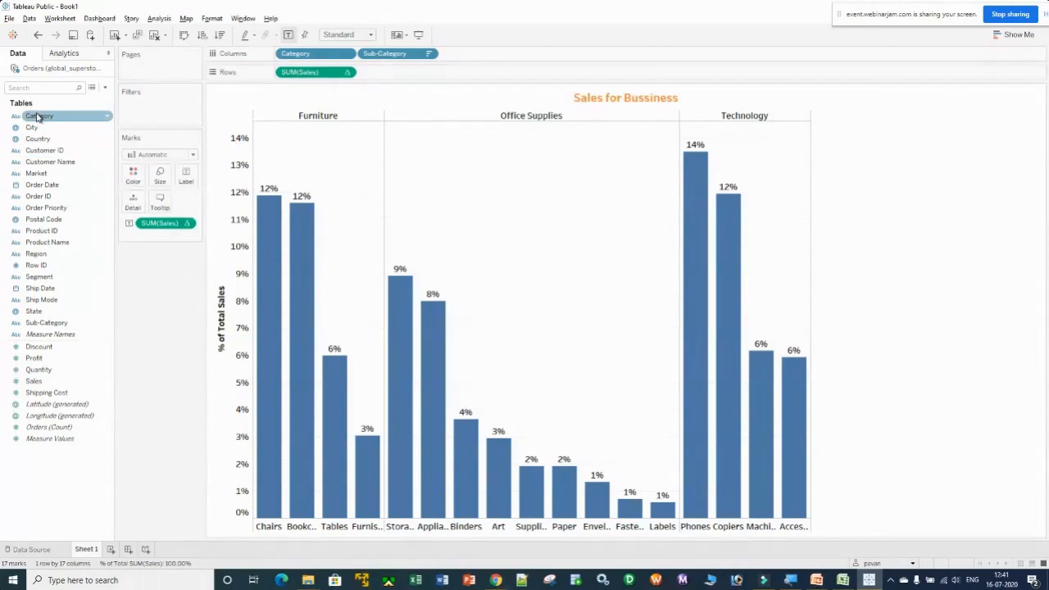
left_click_drag(38, 117, 133, 174)
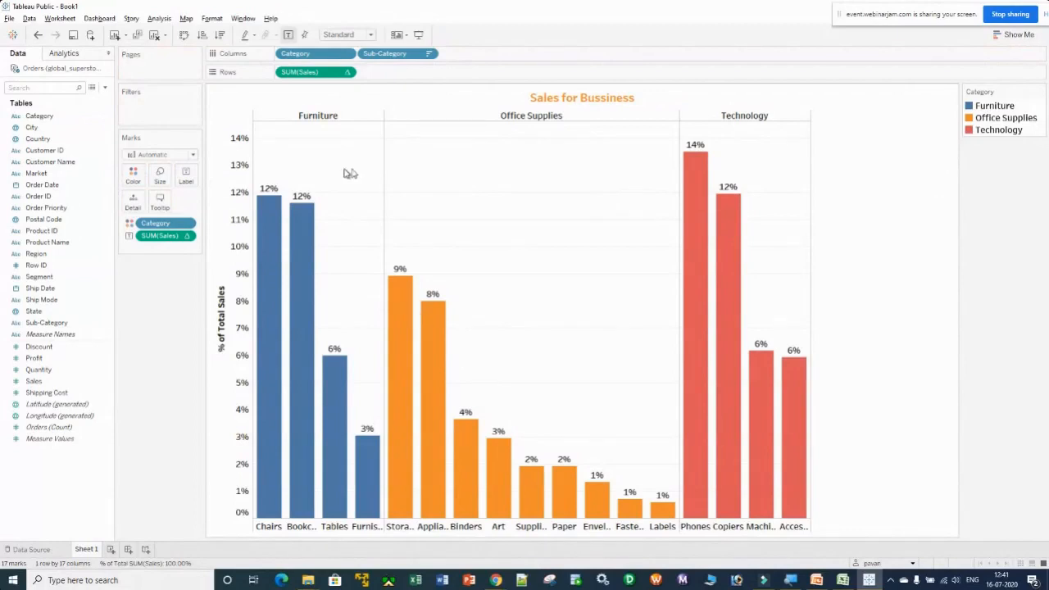
left_click_drag(999, 88, 139, 307)
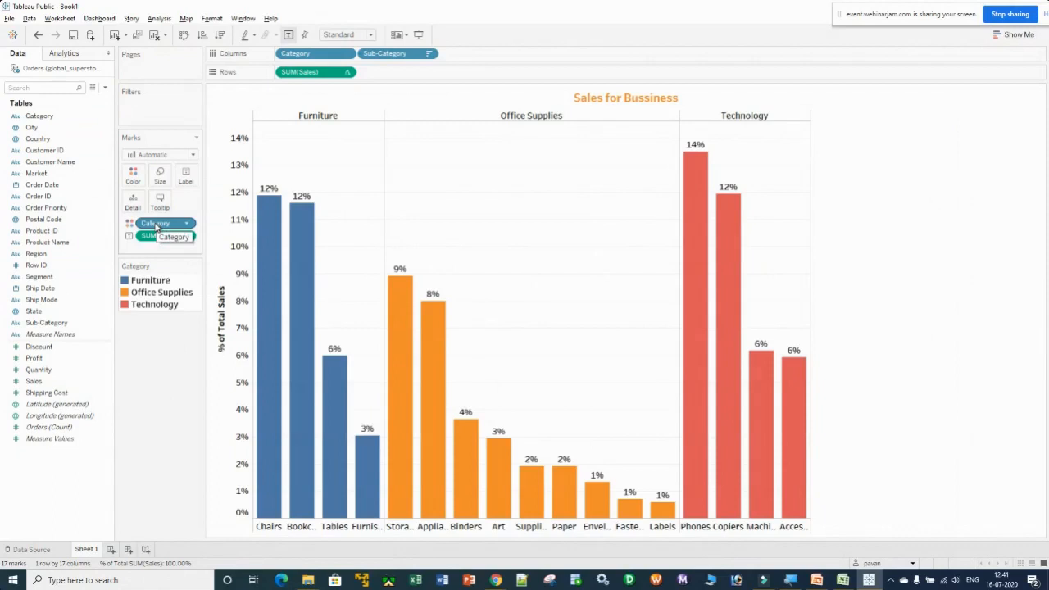
left_click_drag(156, 226, 159, 402)
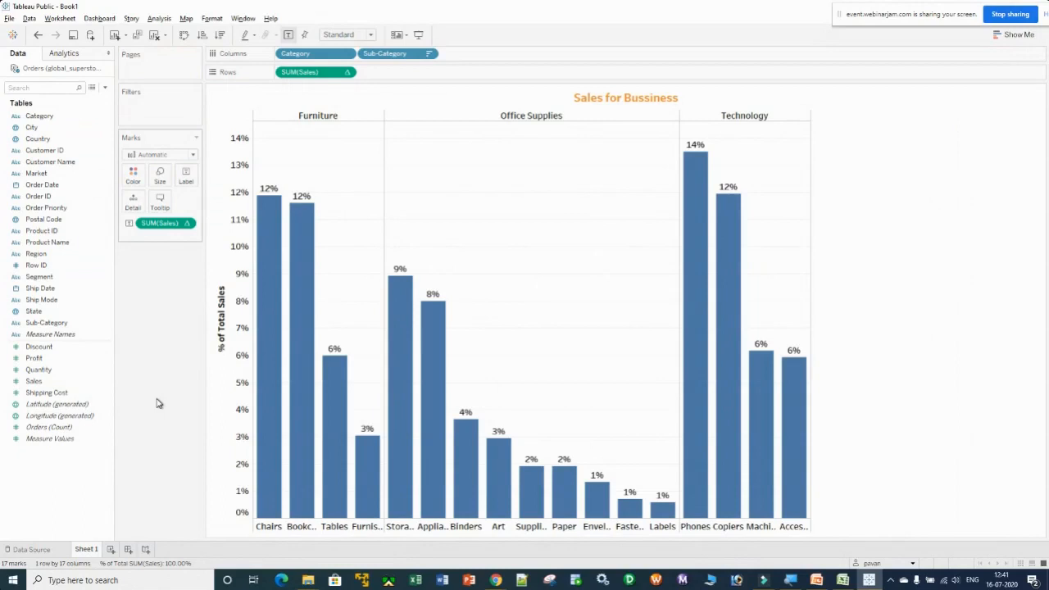
Try colouring the bars by Sub-Category and by Sales, removing each field from the marks again
left_click(51, 324)
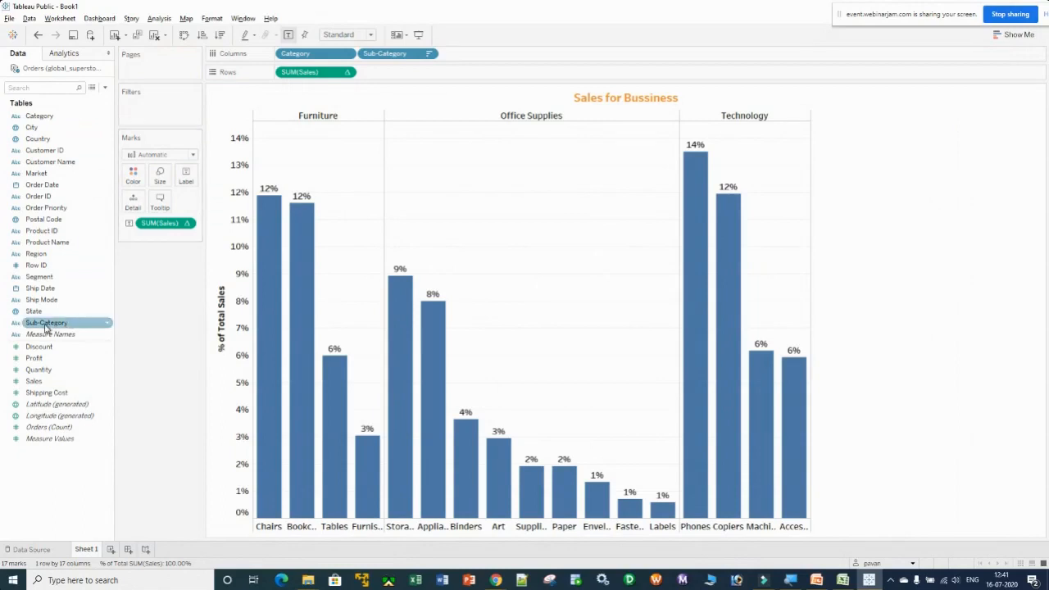
left_click_drag(46, 328, 136, 179)
left_click_drag(987, 92, 164, 328)
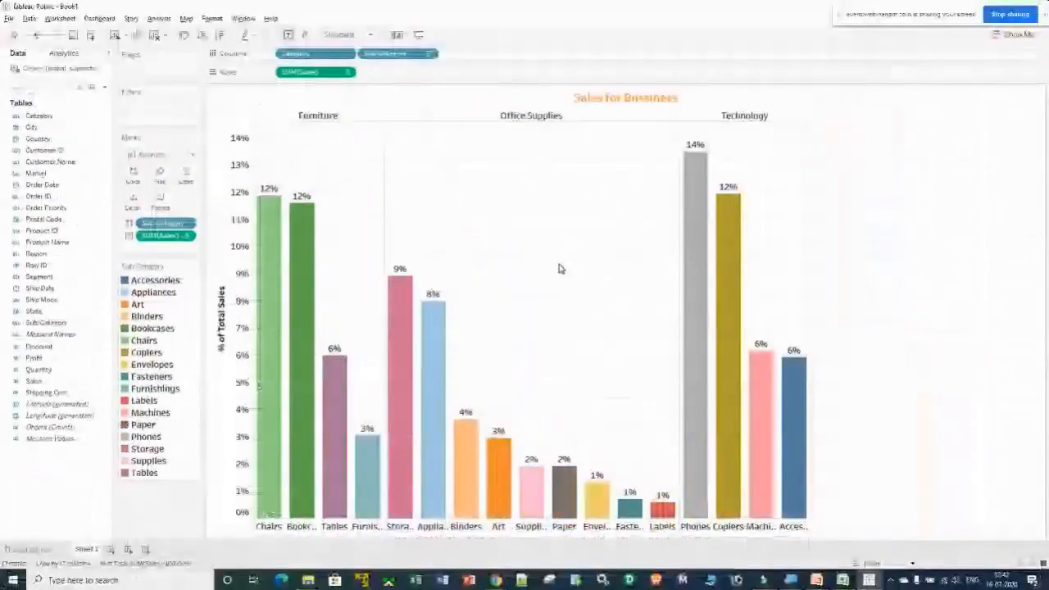
left_click_drag(161, 226, 143, 520)
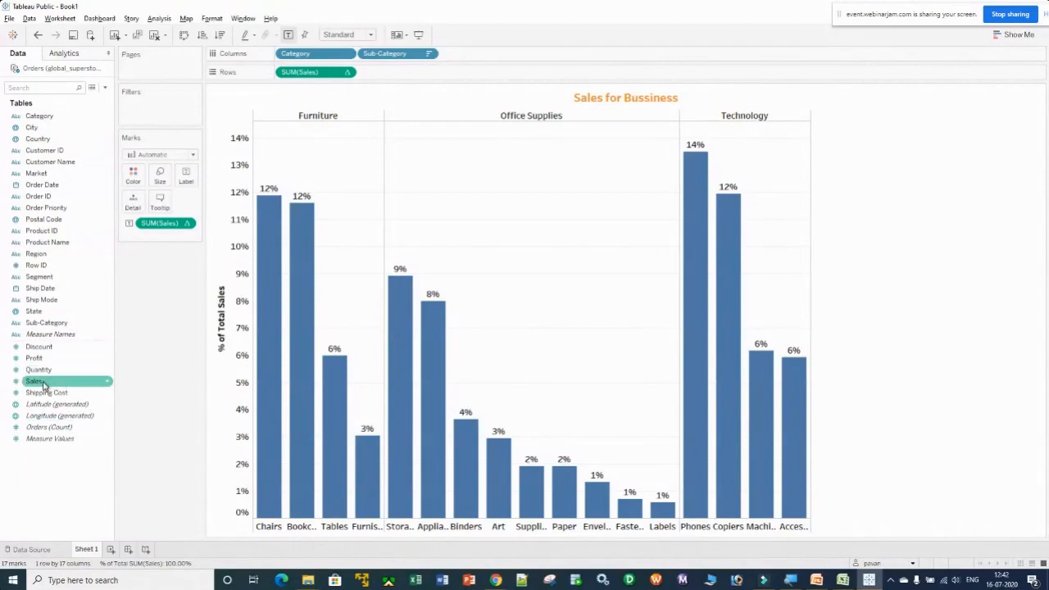
mouse_move(36, 382)
left_mouse_down()
mouse_move(79, 366)
mouse_move(109, 215)
mouse_move(131, 180)
left_mouse_up()
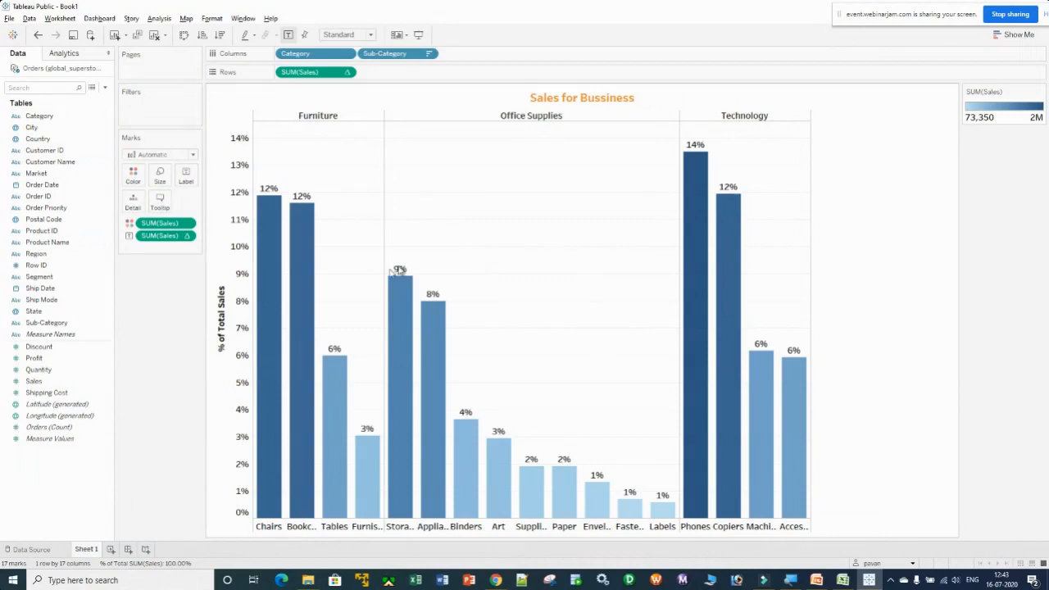
left_click_drag(159, 226, 159, 336)
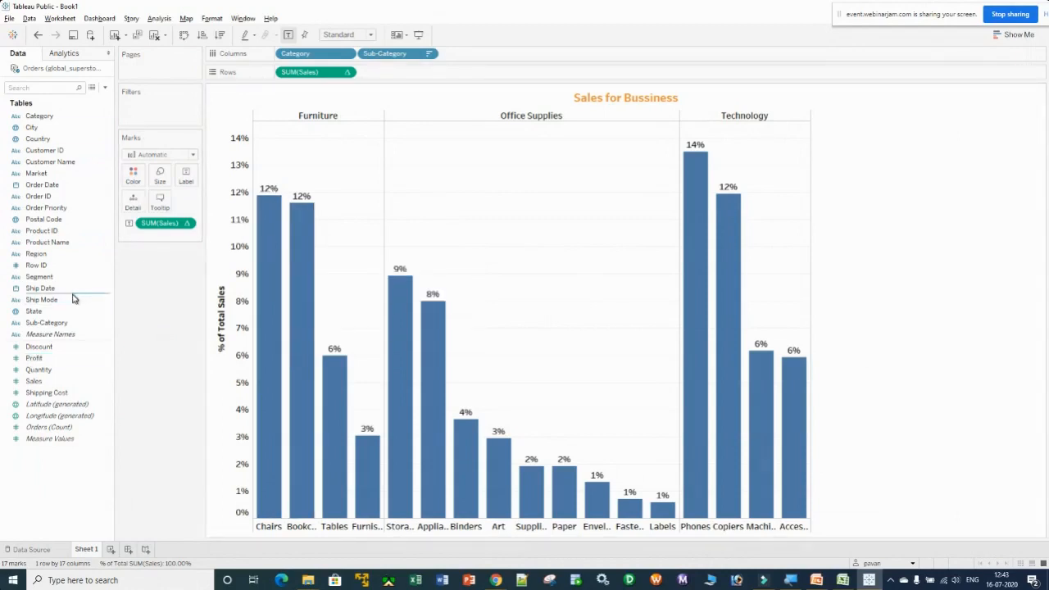
Create a new worksheet and chart Sales on Rows against Sub-Category on Columns
left_click(38, 325)
key("ctrl+m")
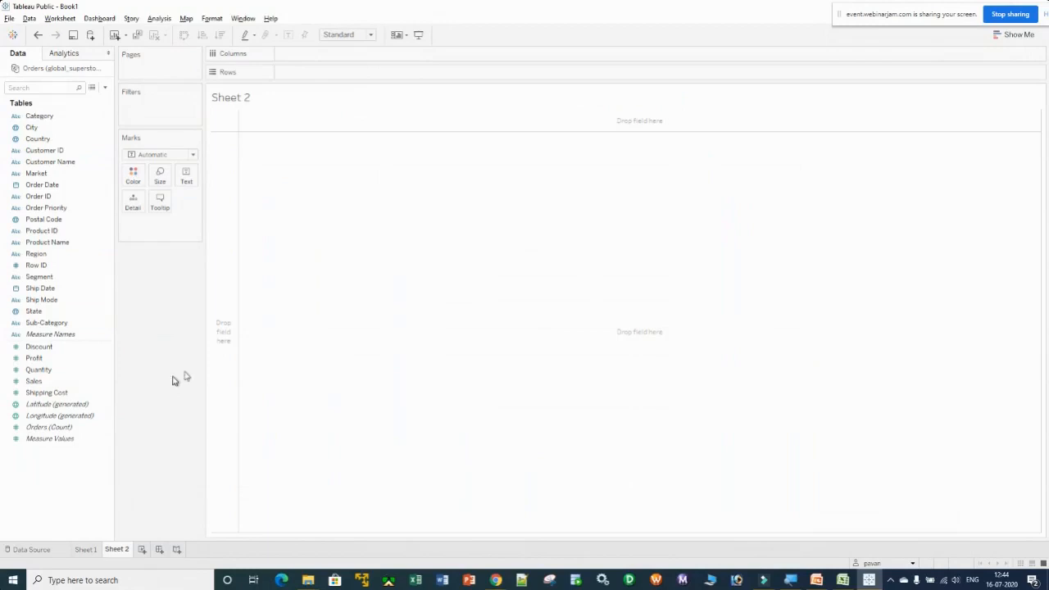
left_click(73, 115)
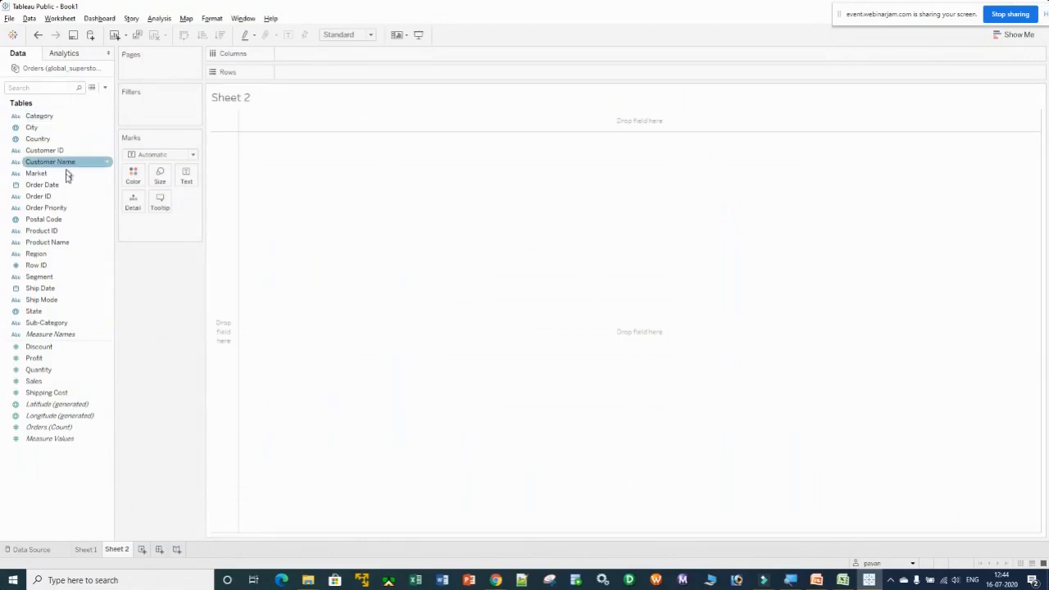
left_click_drag(52, 323, 316, 56)
left_click_drag(47, 381, 313, 73)
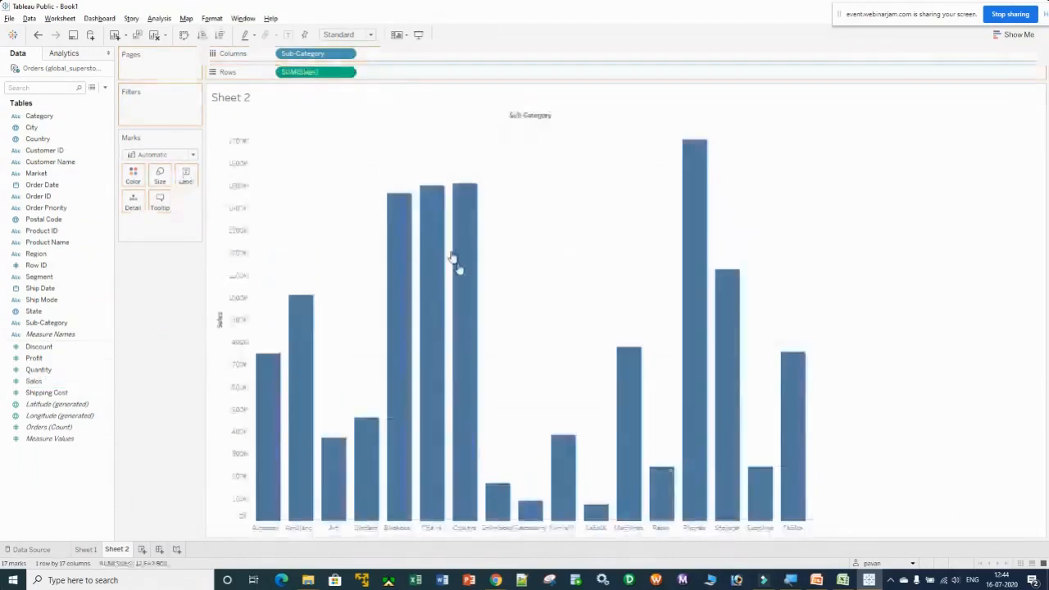
Sort the sub-category bars by sales in descending order and show their mark labels
left_click(222, 34)
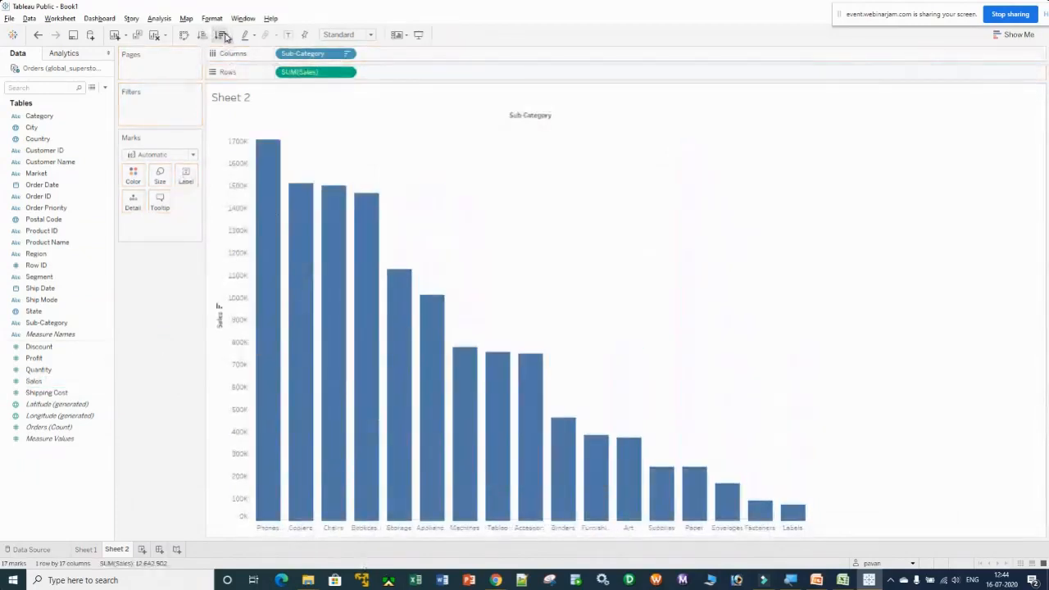
left_click(287, 35)
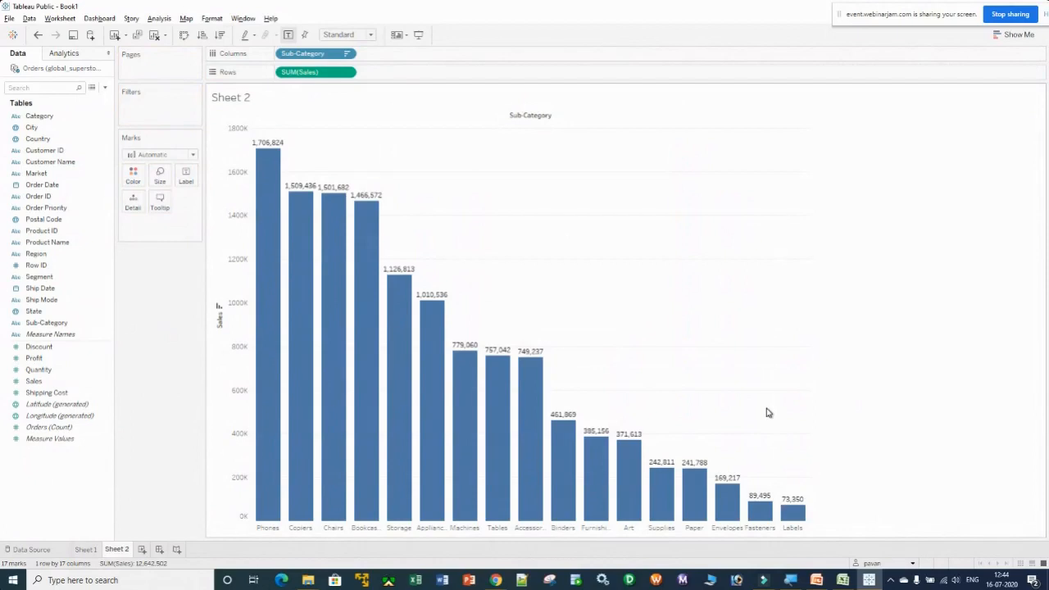
Add a Sub-Category filter with Accessories, Appliances, Art and Binders deselected and apply it
left_click_drag(37, 322, 140, 102)
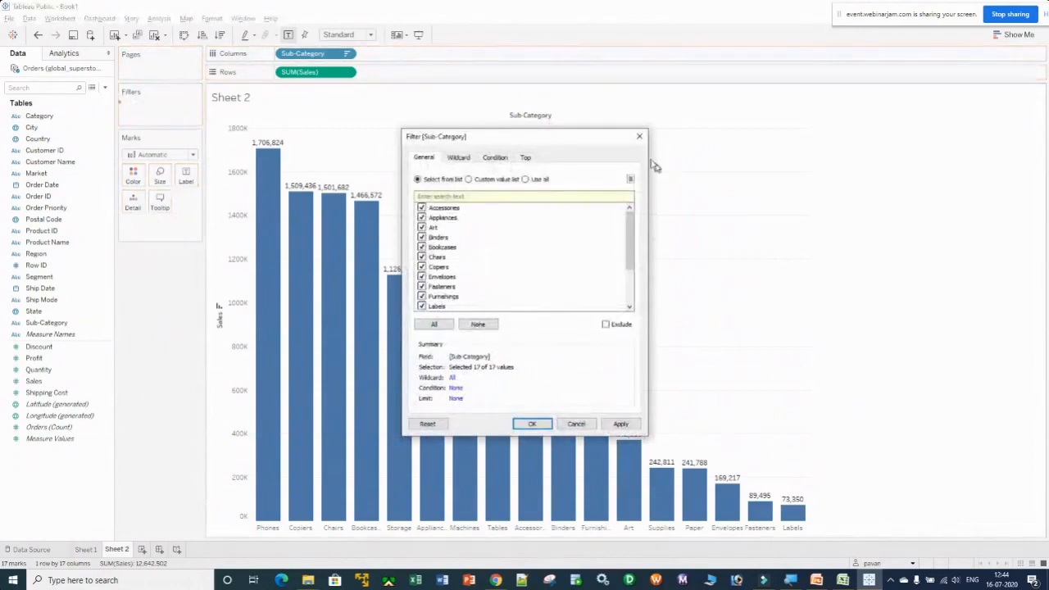
left_click(640, 136)
left_click(38, 324)
left_click_drag(39, 326, 146, 107)
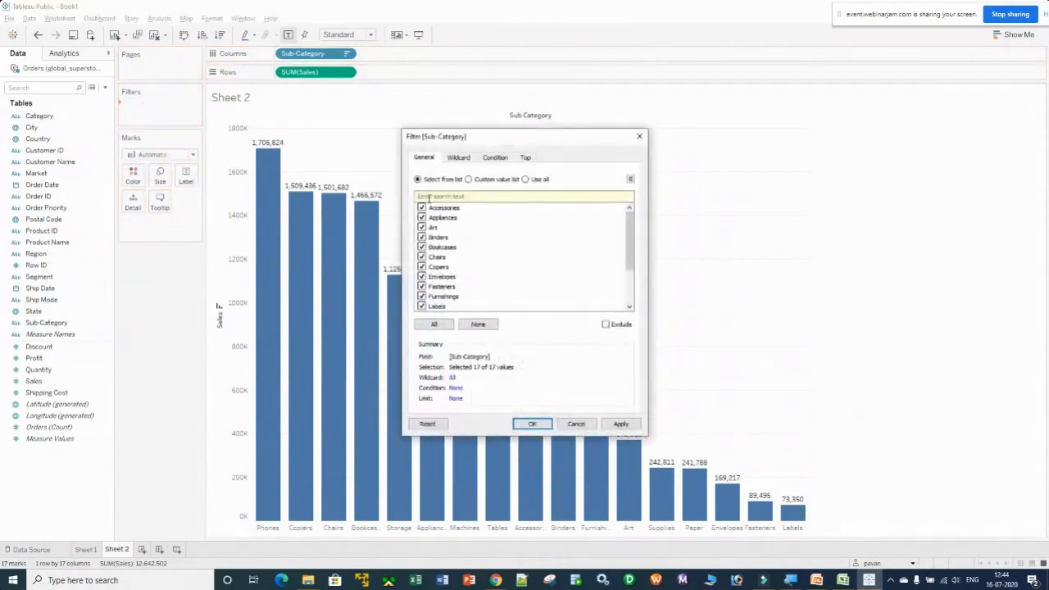
left_click(422, 208)
left_click(422, 217)
left_click(422, 227)
left_click(422, 237)
left_click(620, 424)
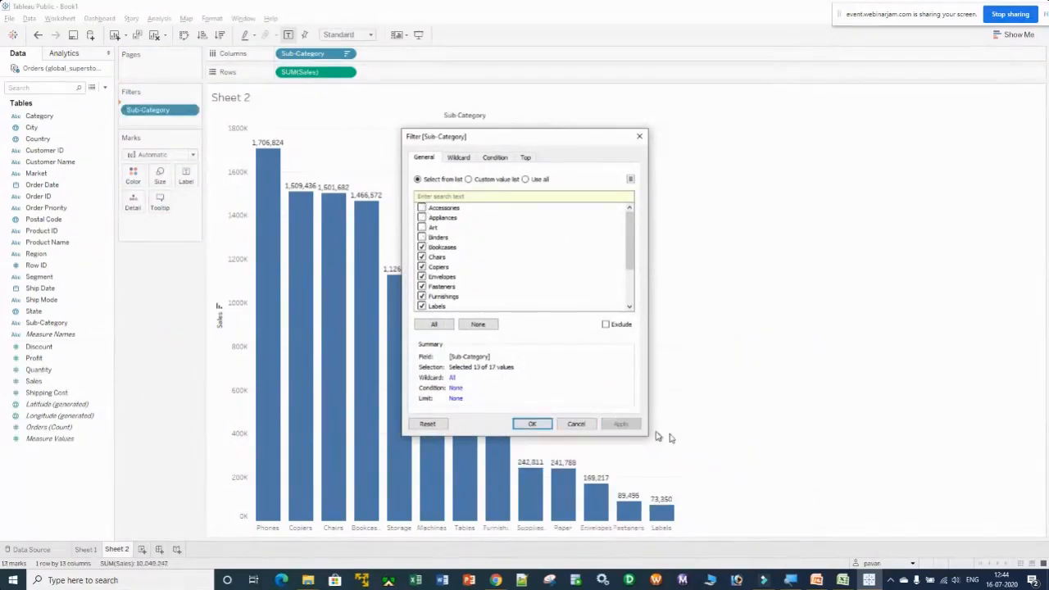
Also deselect Bookcases, Chairs, Copiers, Envelopes and Fasteners in the filter, apply it, and restore all sub-categories
left_click(422, 247)
left_click(422, 257)
left_click(422, 266)
left_click(619, 424)
left_click(422, 276)
left_click(422, 286)
left_click(620, 423)
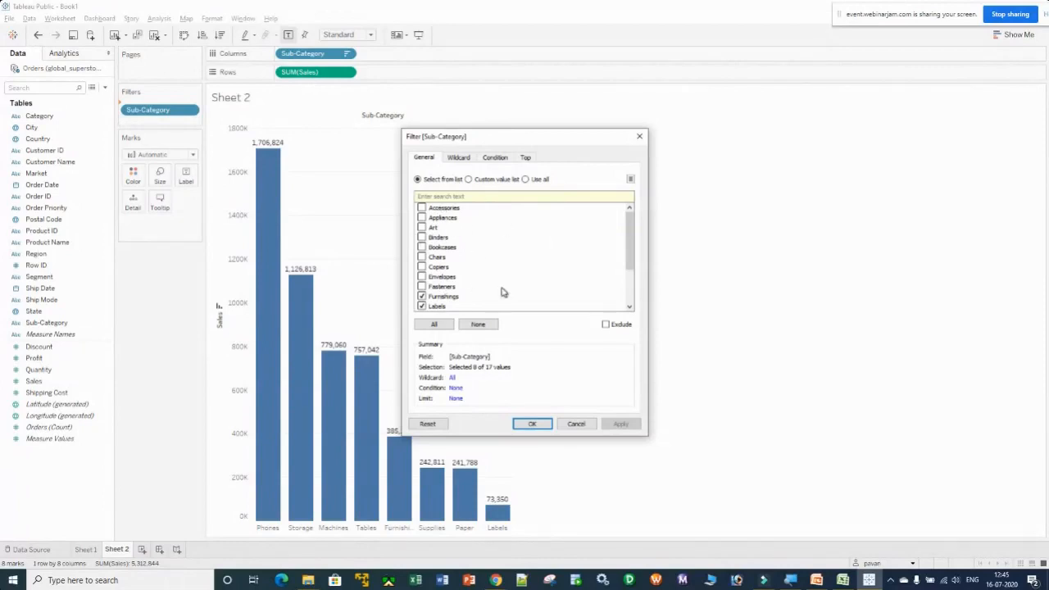
left_click(434, 325)
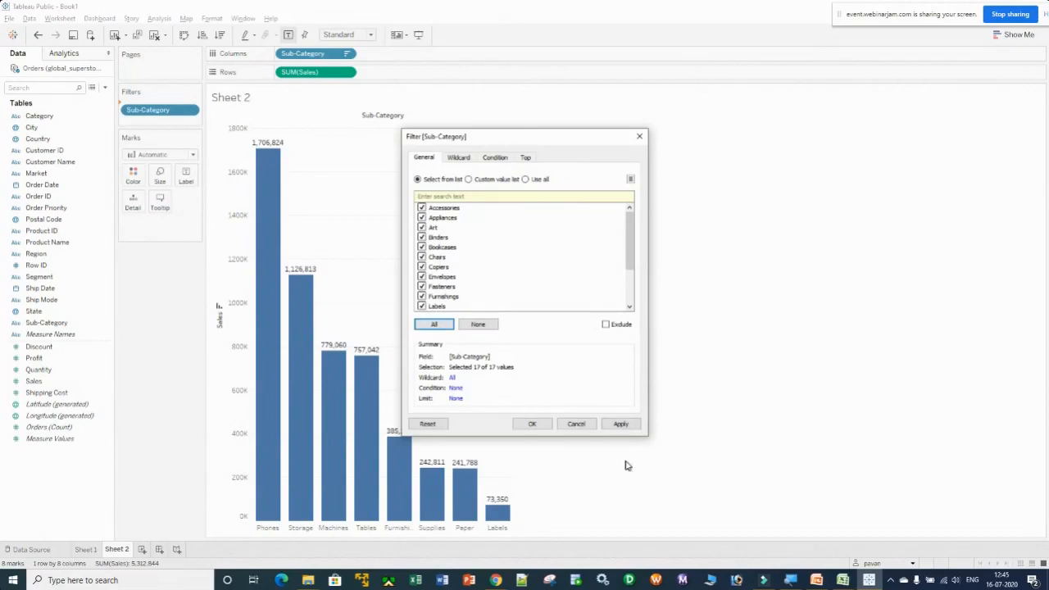
left_click(621, 423)
Clear the filter selection, select Accessories, Appliances, Art and Binders as excluded values, and apply the filter
left_click(479, 325)
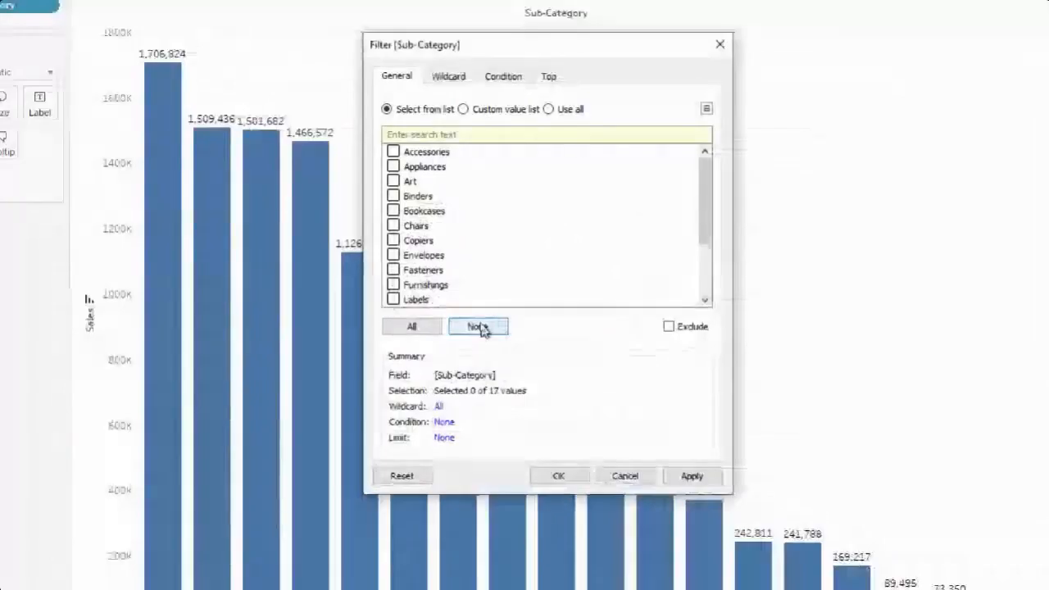
left_click(406, 327)
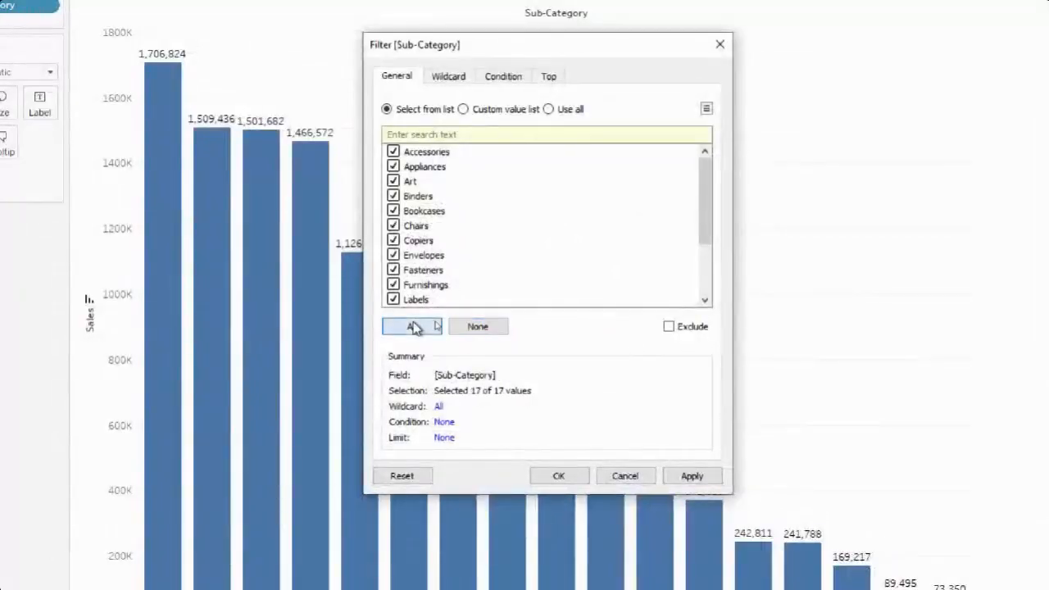
left_click(492, 328)
left_click(393, 151)
left_click(394, 167)
left_click(393, 181)
left_click(393, 195)
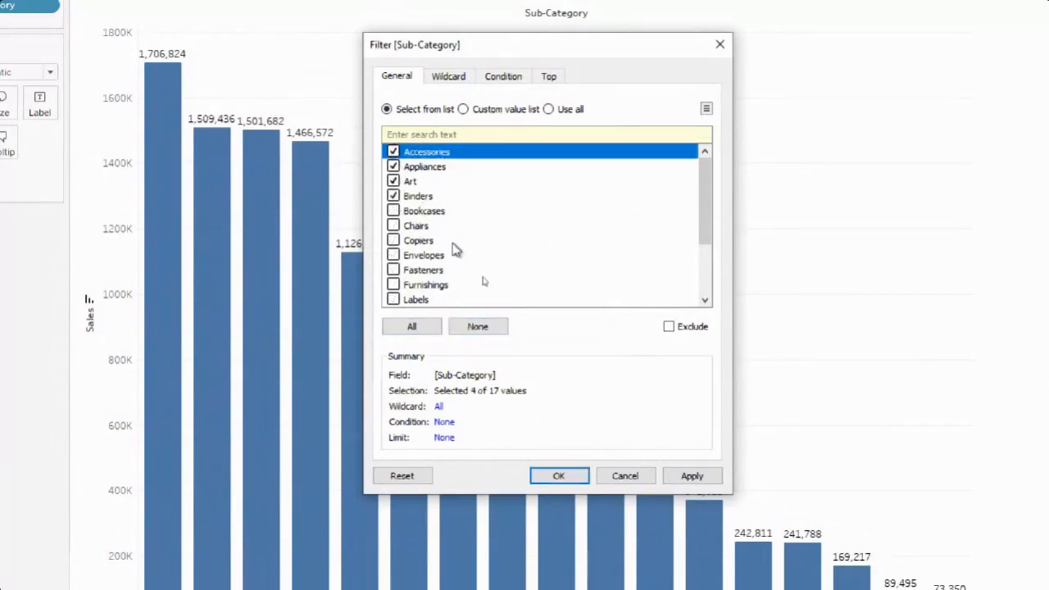
left_click(669, 327)
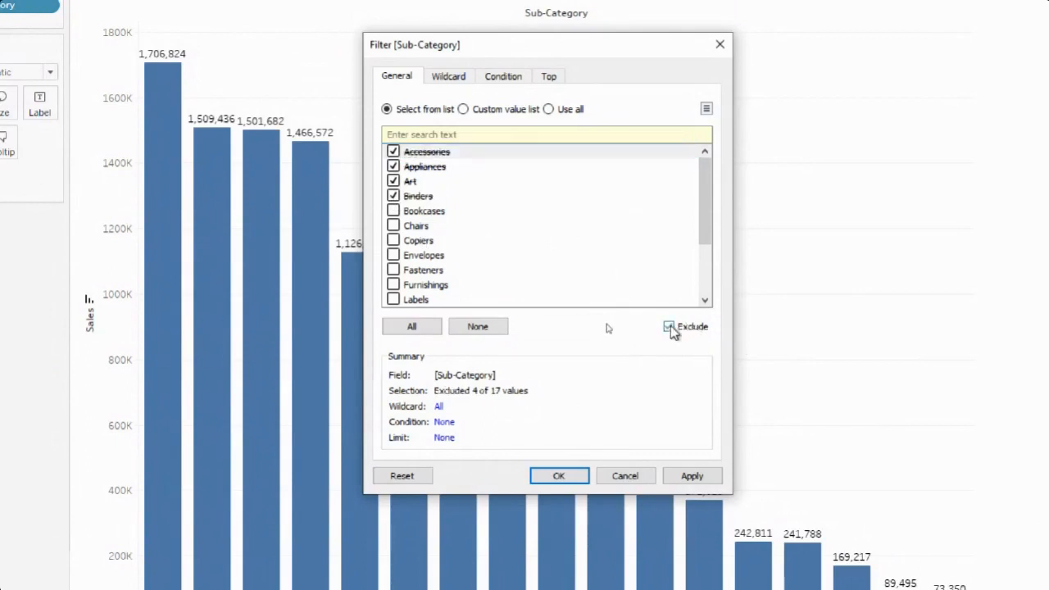
left_click(706, 475)
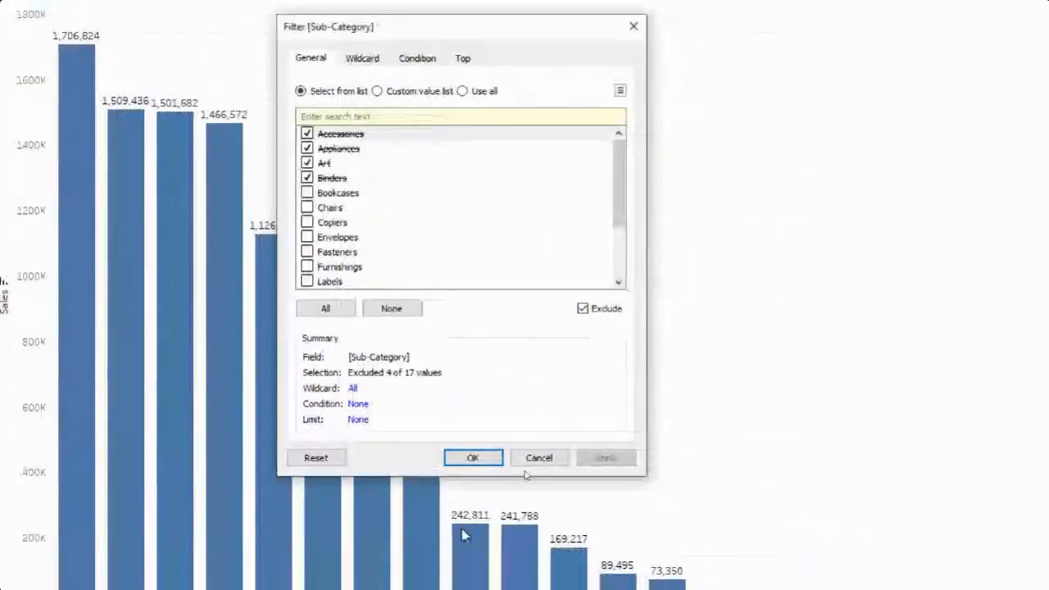
Turn off Exclude, select all sub-categories, and apply and confirm the filter
left_click(583, 309)
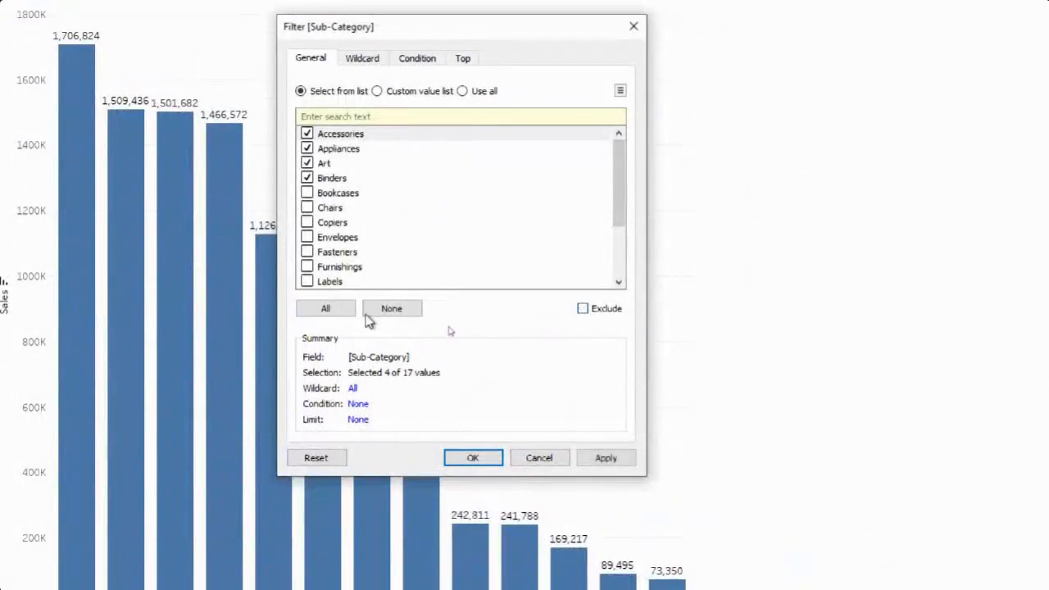
left_click(340, 309)
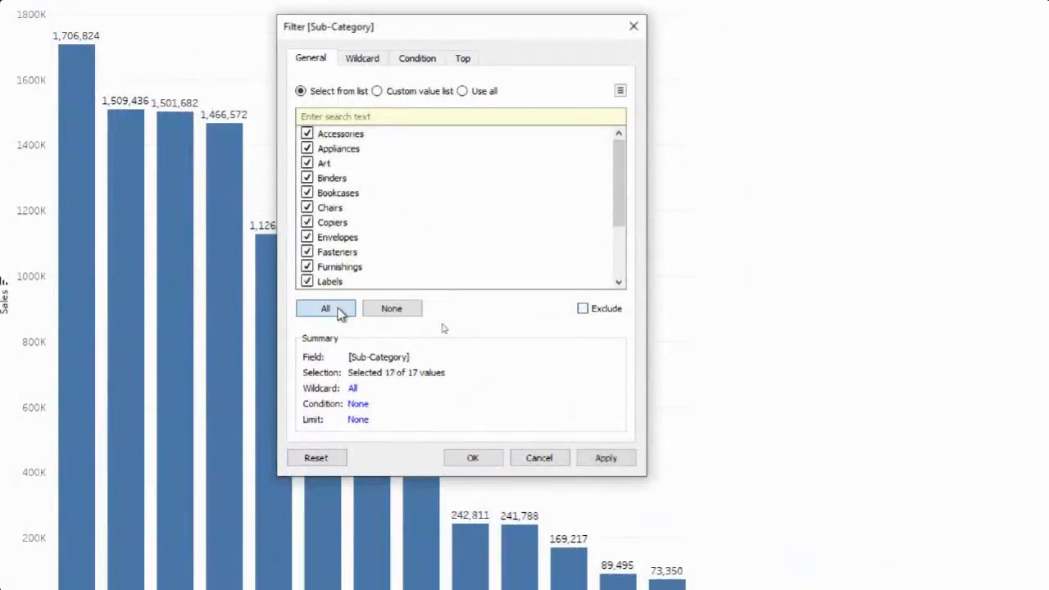
left_click(606, 458)
left_click(472, 459)
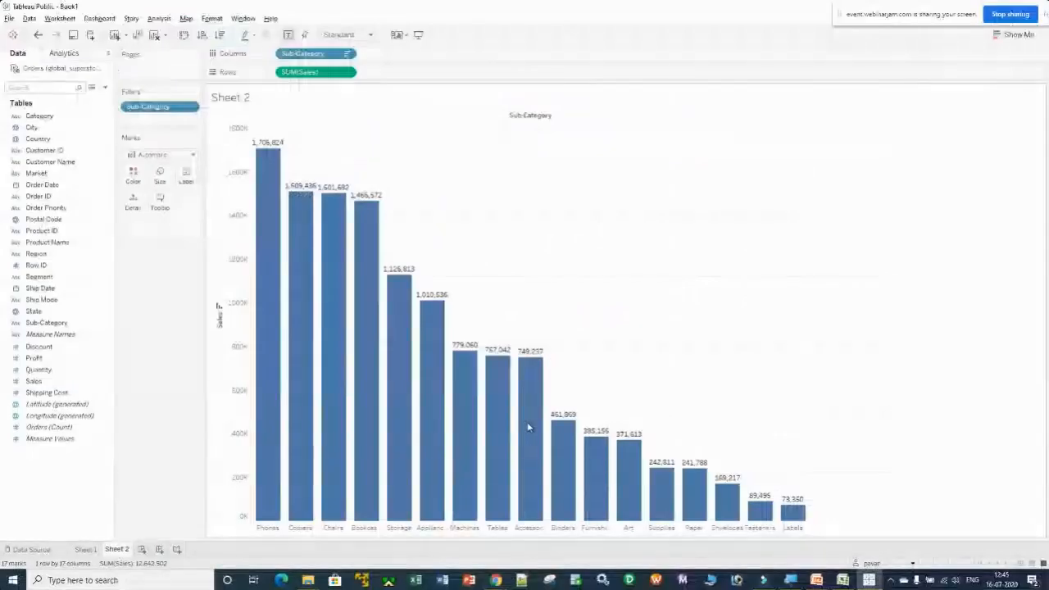
Edit the Sub-Category filter with a wildcard so values must start with "A", and apply it
mouse_move(273, 239)
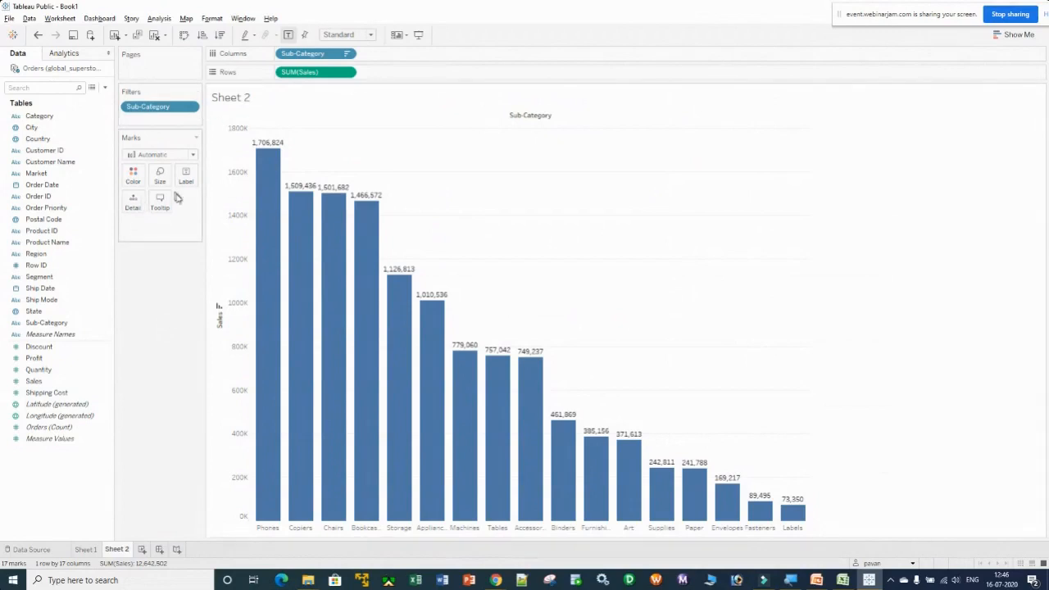
left_click(191, 108)
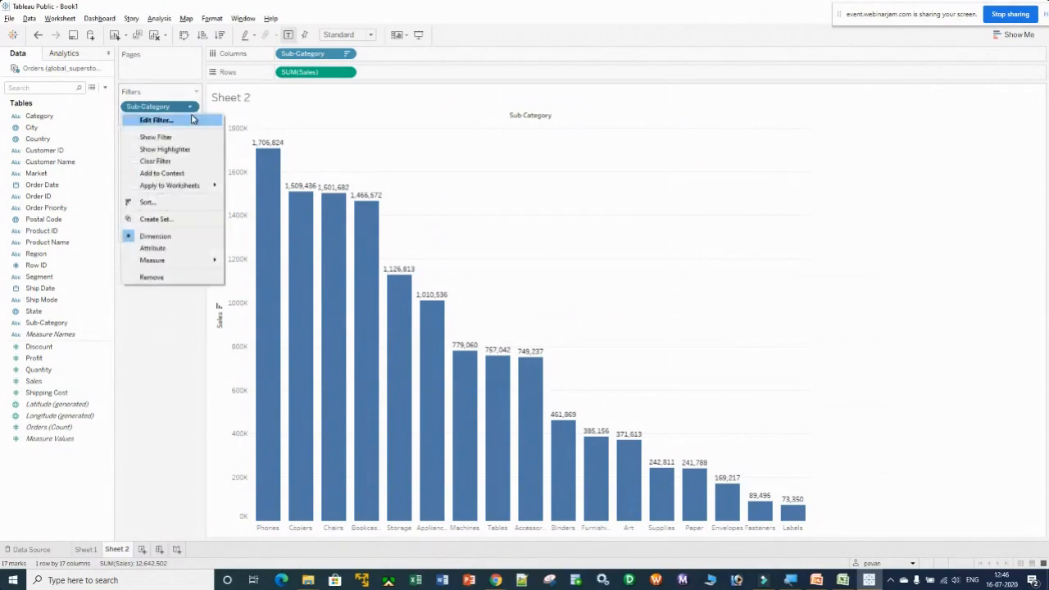
left_click(155, 119)
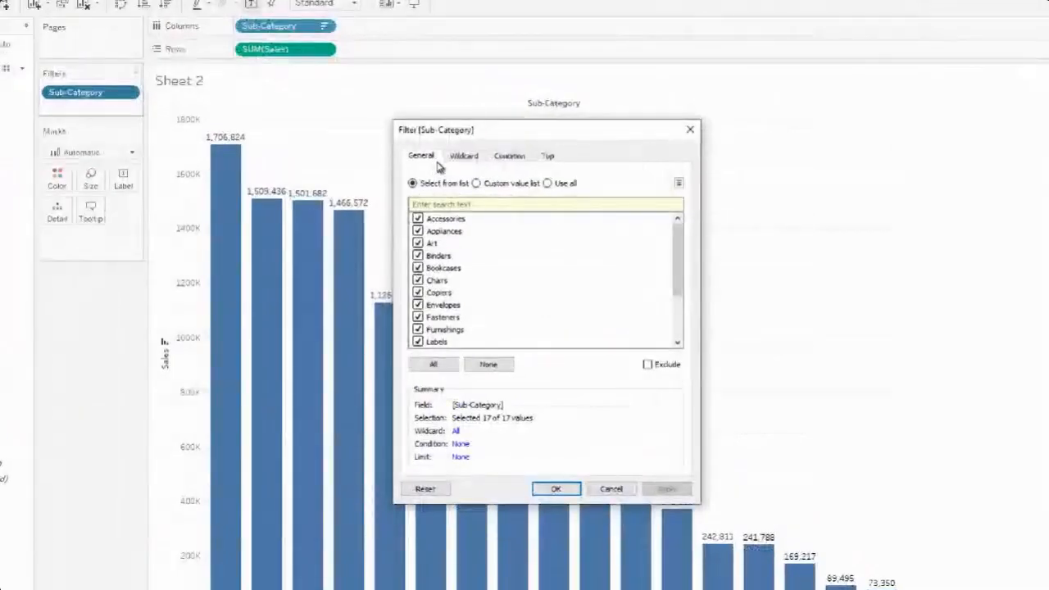
left_click(463, 158)
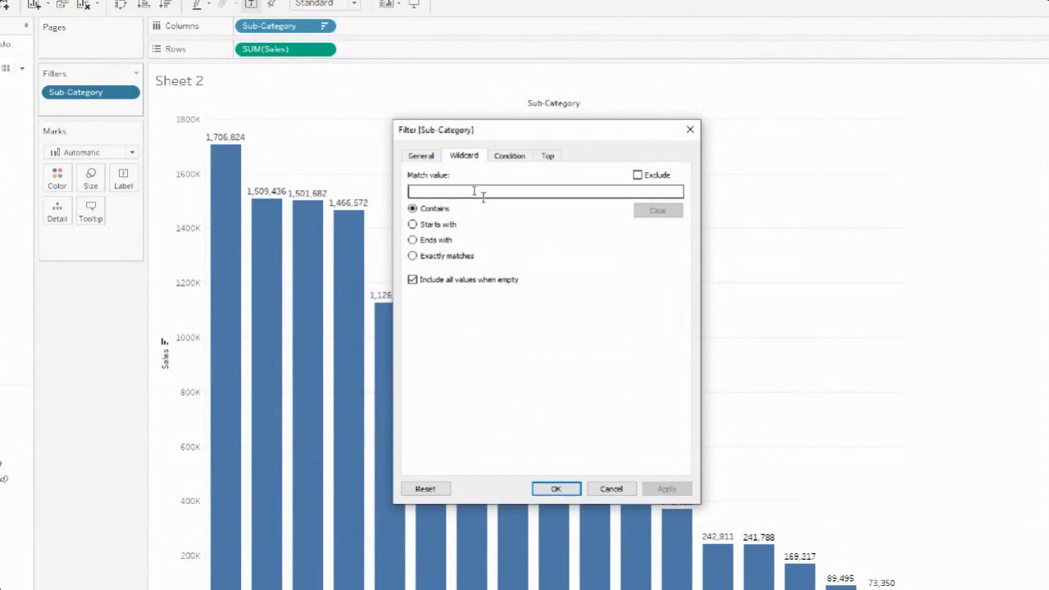
left_click(413, 223)
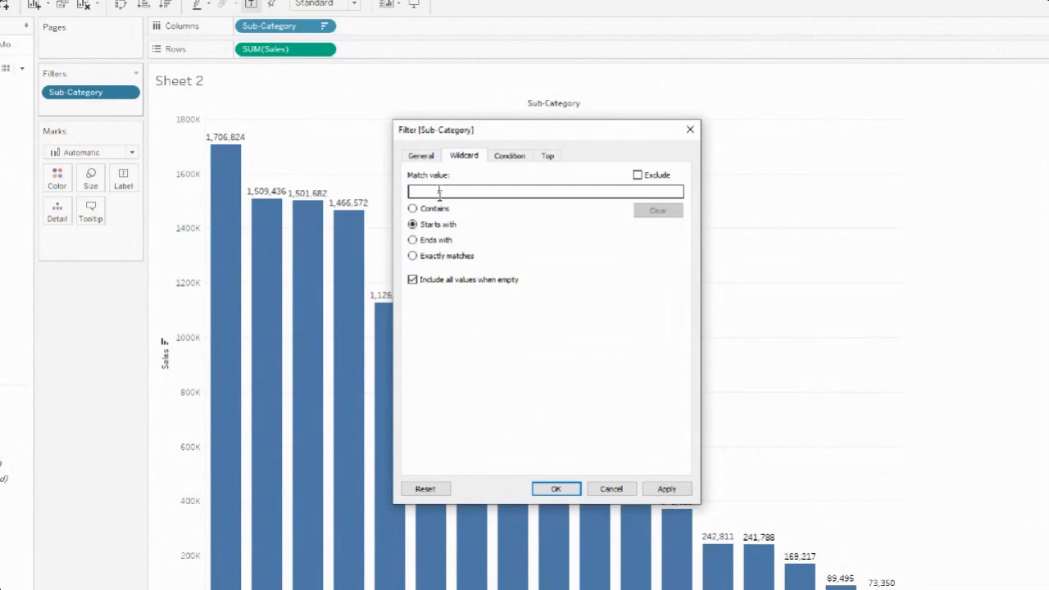
type("A")
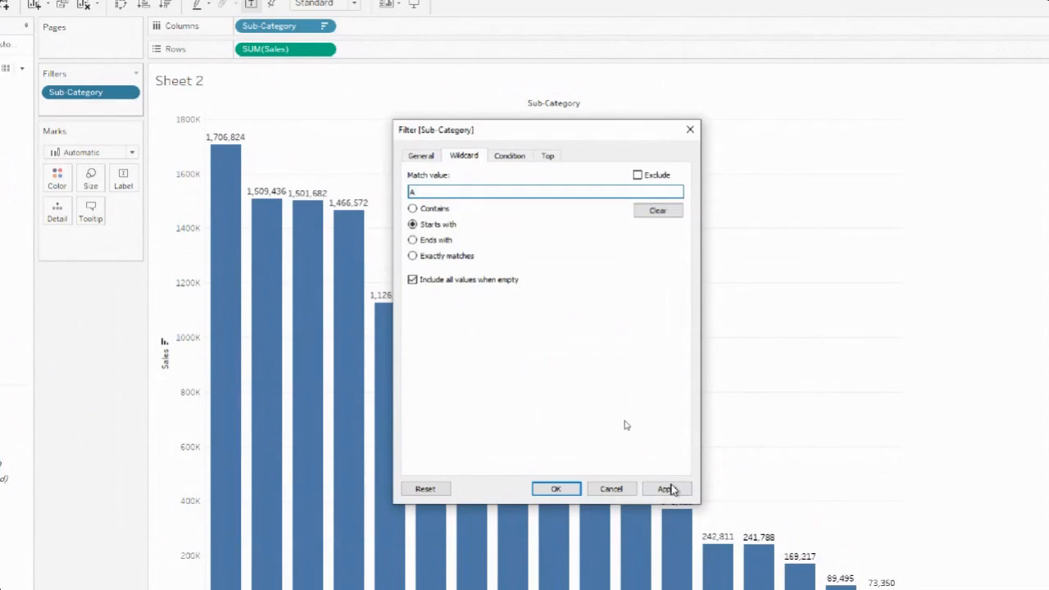
left_click(667, 489)
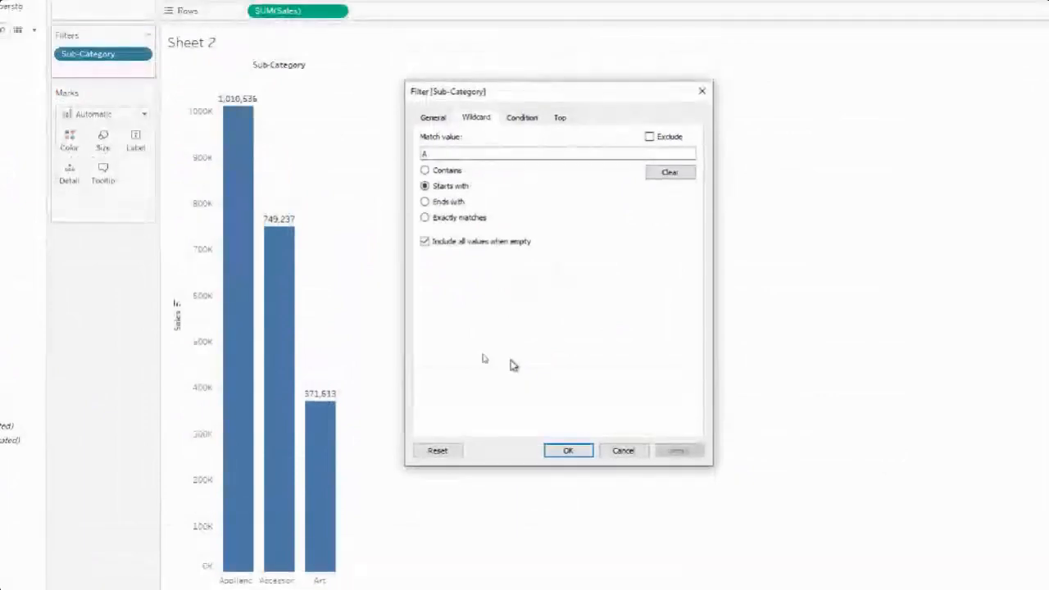
Apply a wildcard match for sub-categories ending with "s", and clear the match value and return the option to Contains
left_click(424, 202)
left_click(475, 155)
key("BackSpace")
type("s")
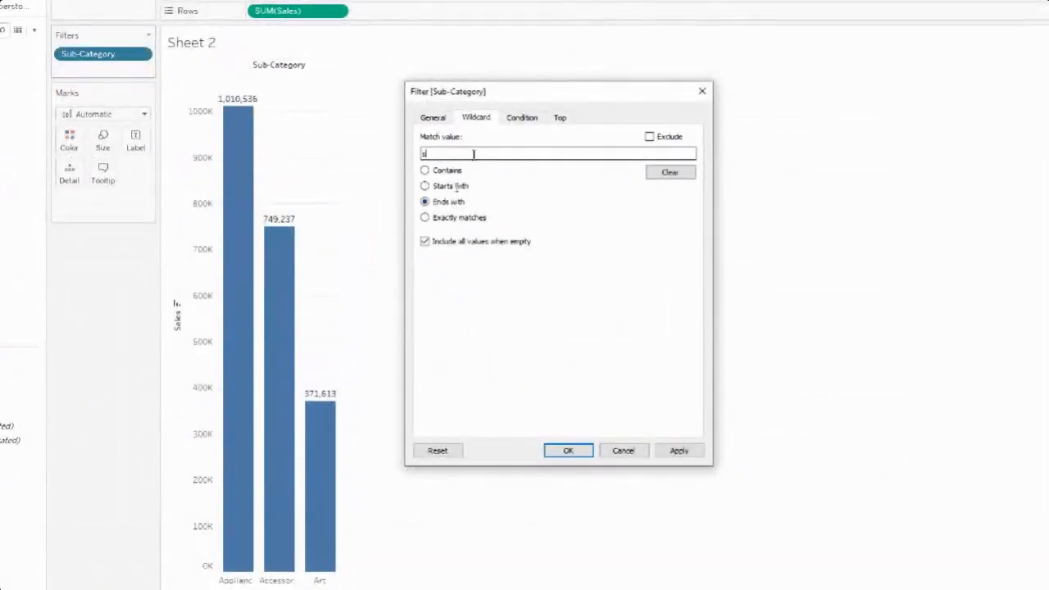
left_click(668, 421)
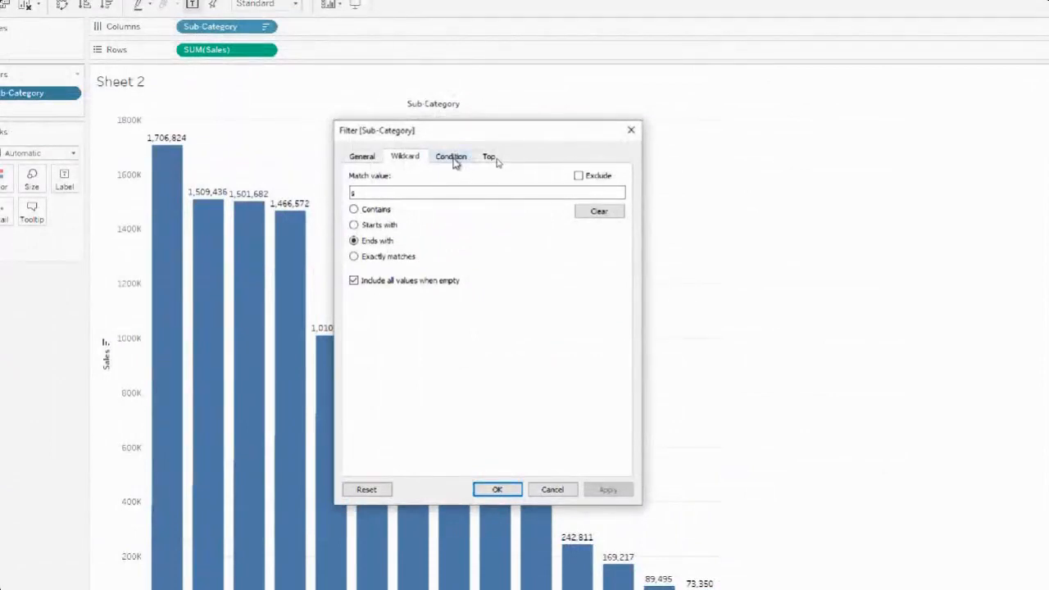
left_click(599, 210)
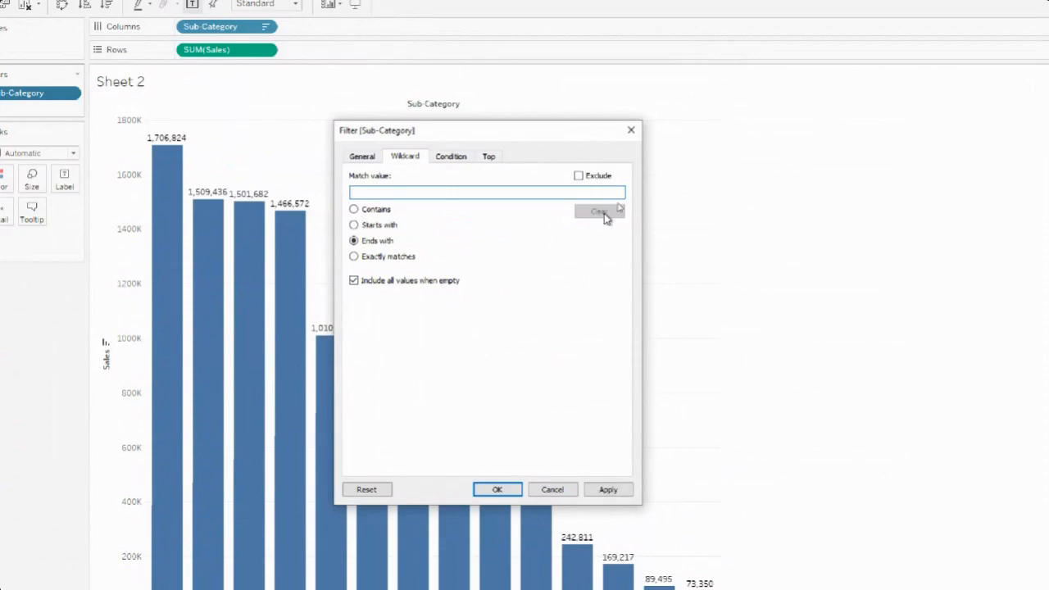
left_click(354, 210)
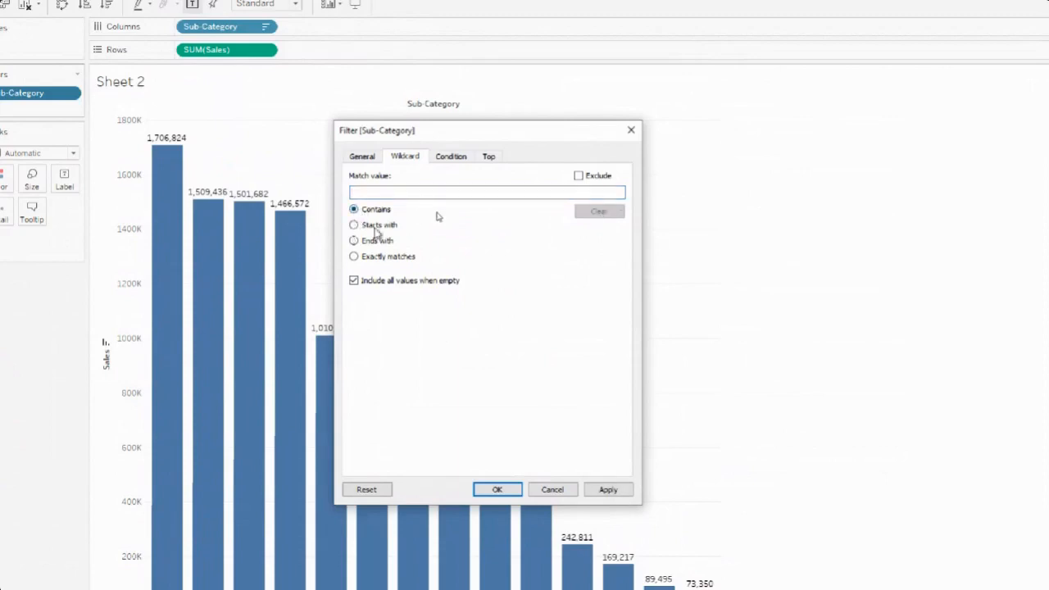
Set a by-field condition on the filter for Sum of Sales > 1000000, and apply and confirm it
left_click(452, 157)
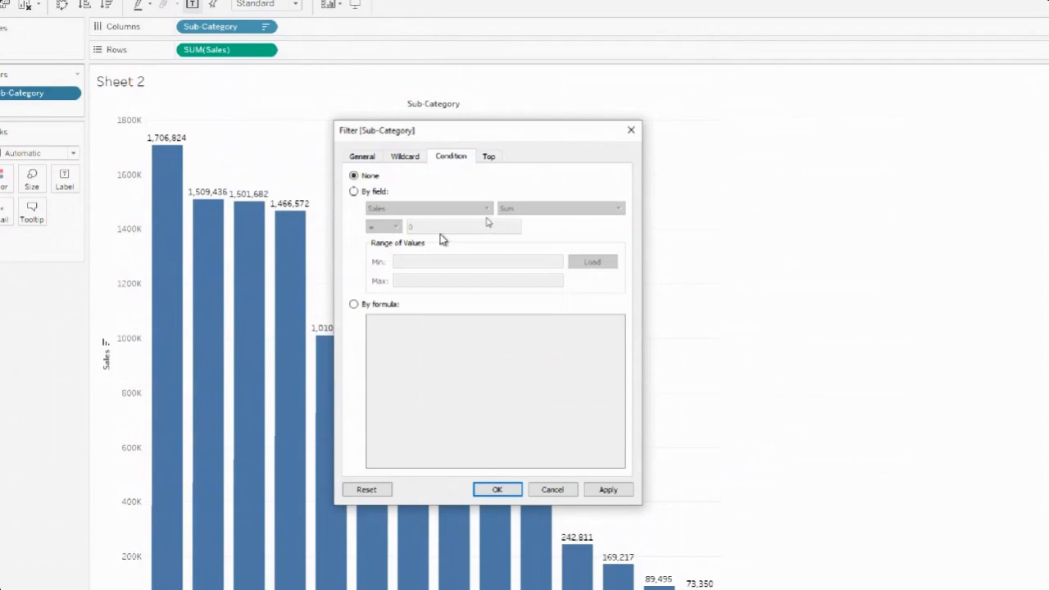
left_click(353, 191)
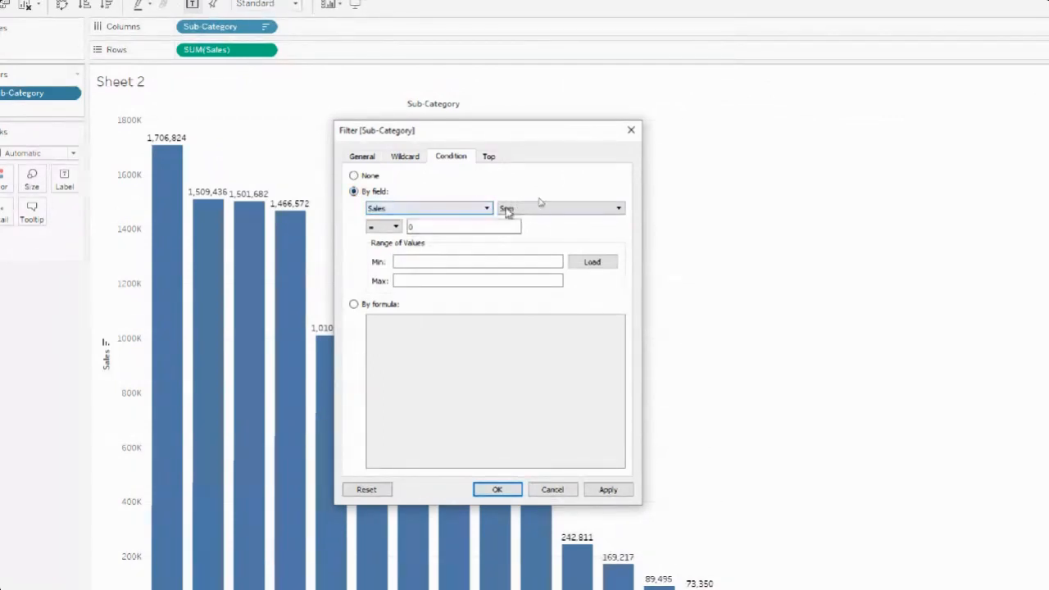
left_click(395, 227)
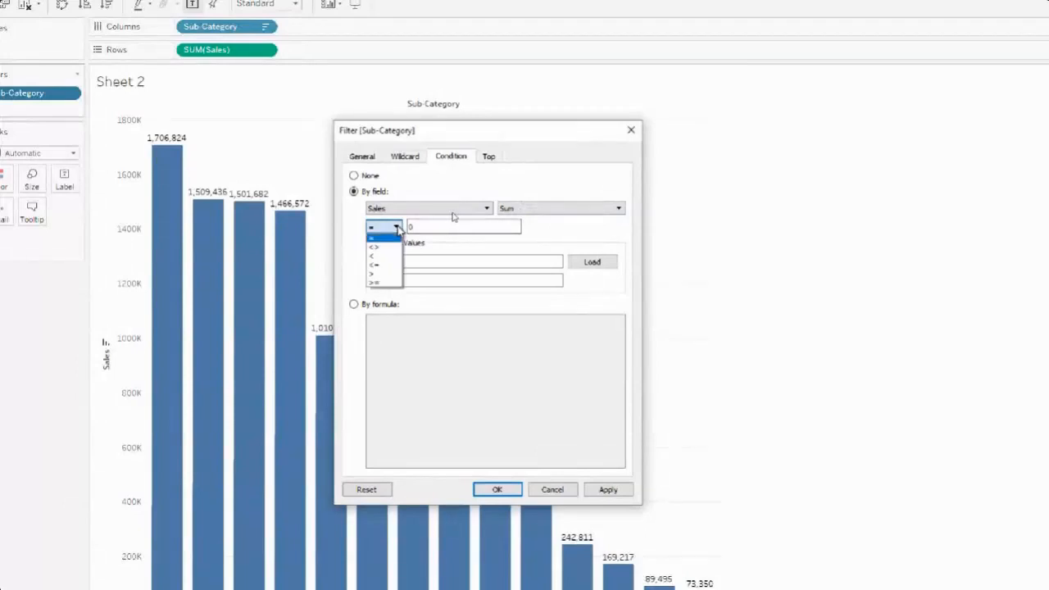
left_click(389, 276)
left_click(453, 225)
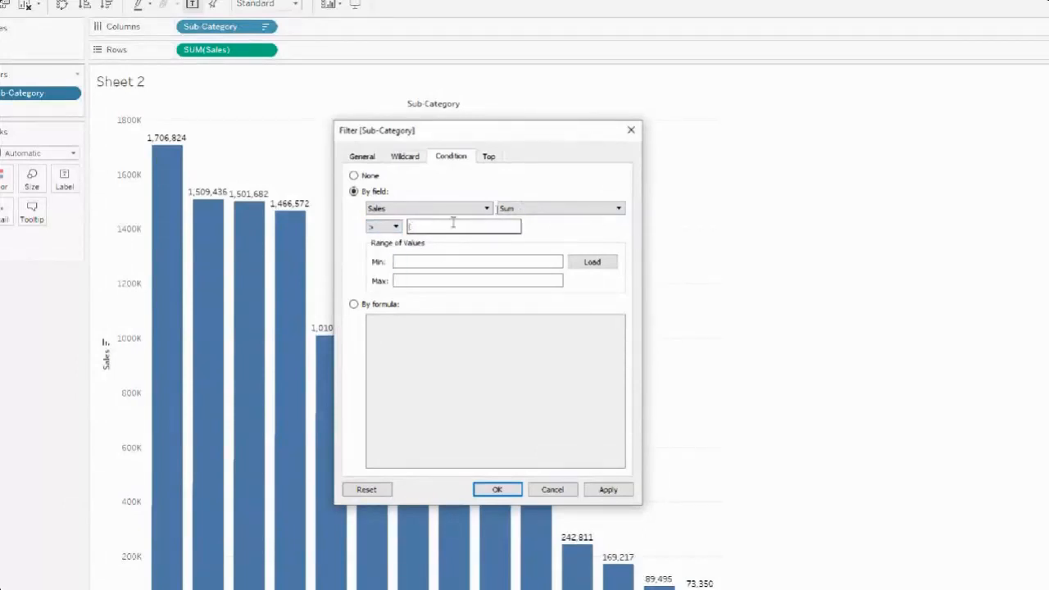
type("10,00,00")
type("000000")
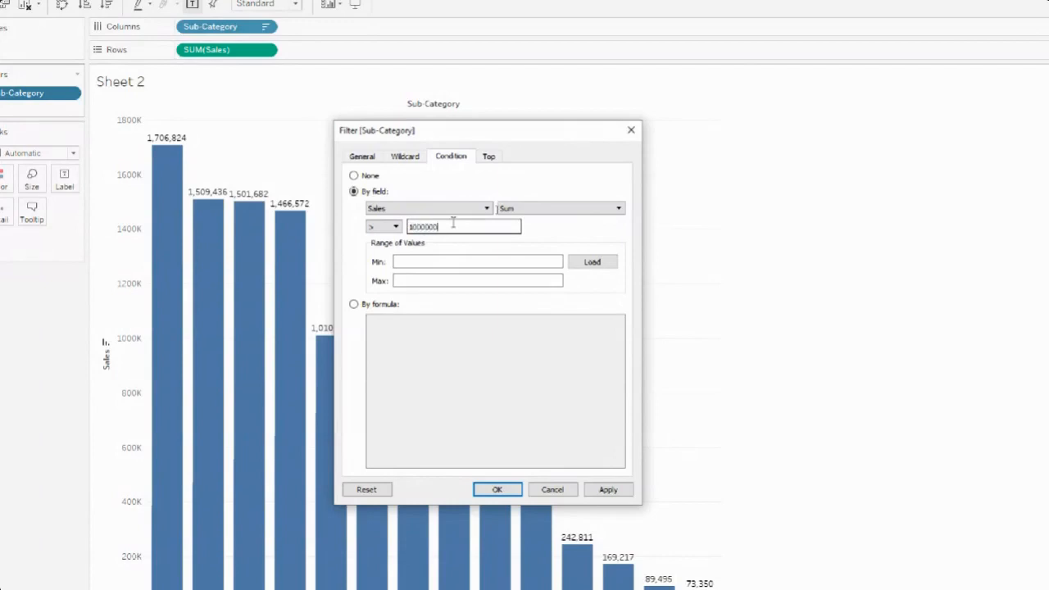
left_click(611, 490)
left_click(496, 490)
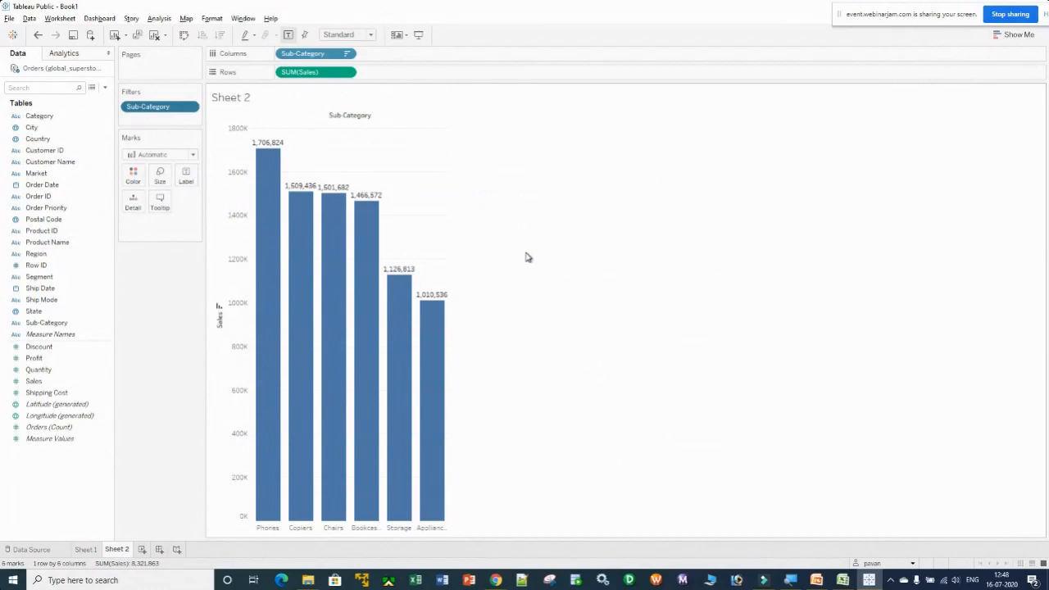
Change the Sub-Category filter's condition to Sum of Sales < 5,00,000, and apply and confirm it
left_click(190, 108)
left_click(174, 120)
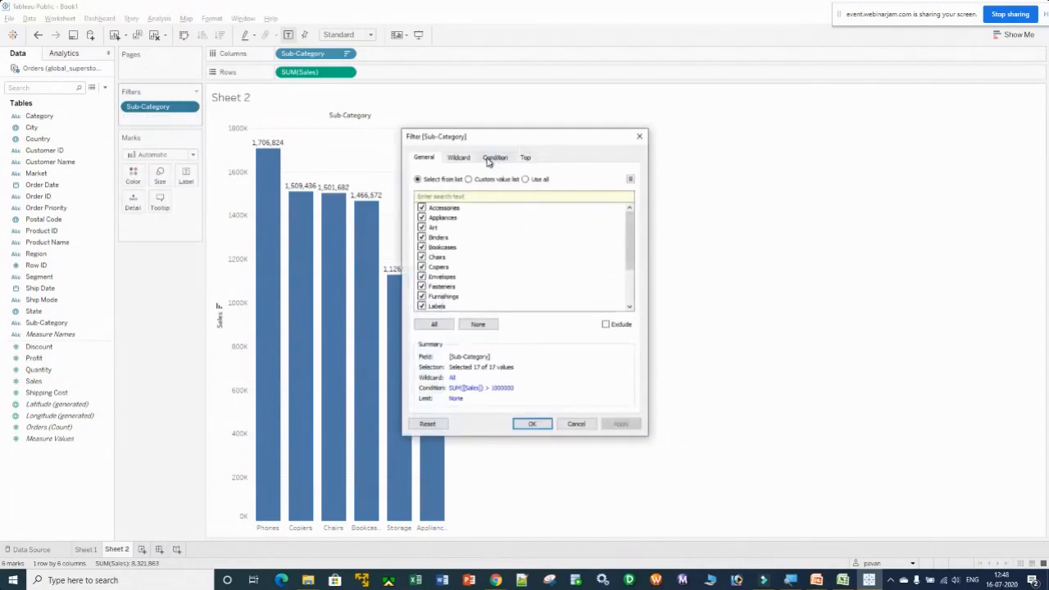
left_click(488, 160)
left_click(450, 214)
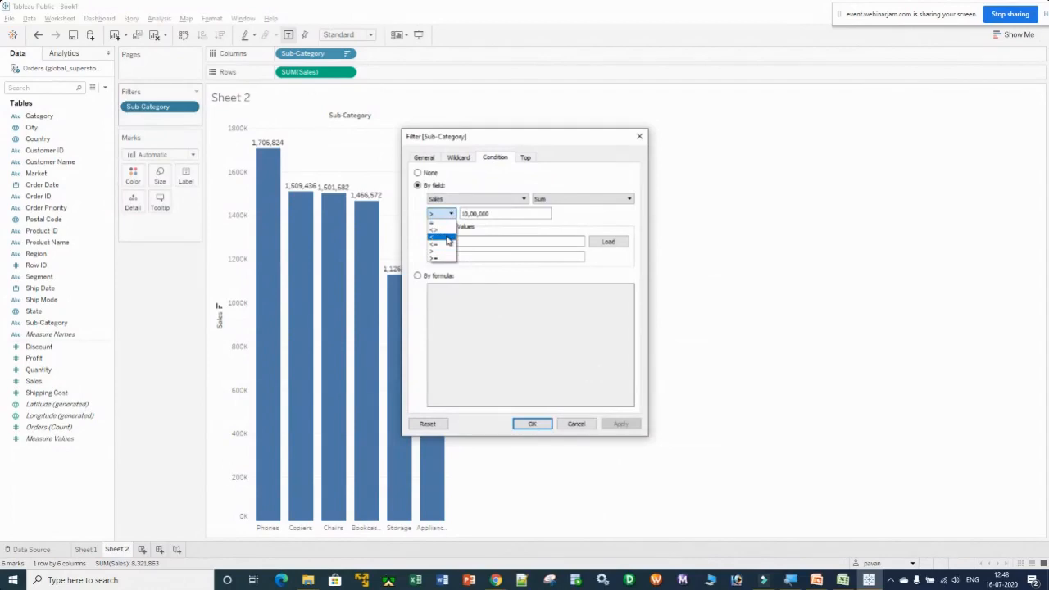
left_click(447, 239)
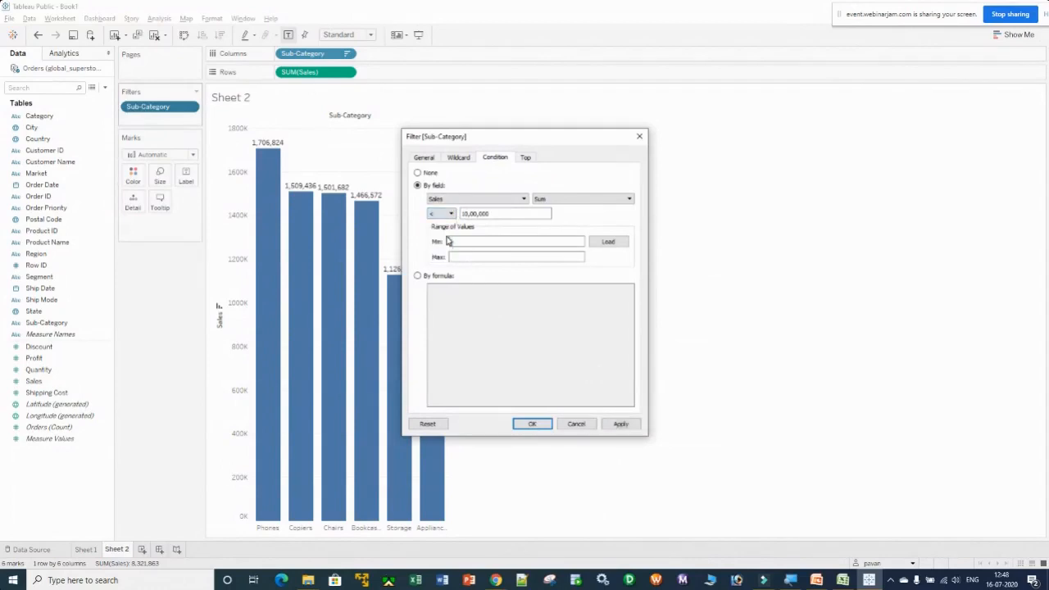
left_click(500, 214)
key("BackSpace")
key("BackSpace")
key("BackSpace")
key("BackSpace")
key("BackSpace")
key("BackSpace")
key("BackSpace")
key("BackSpace")
type("5")
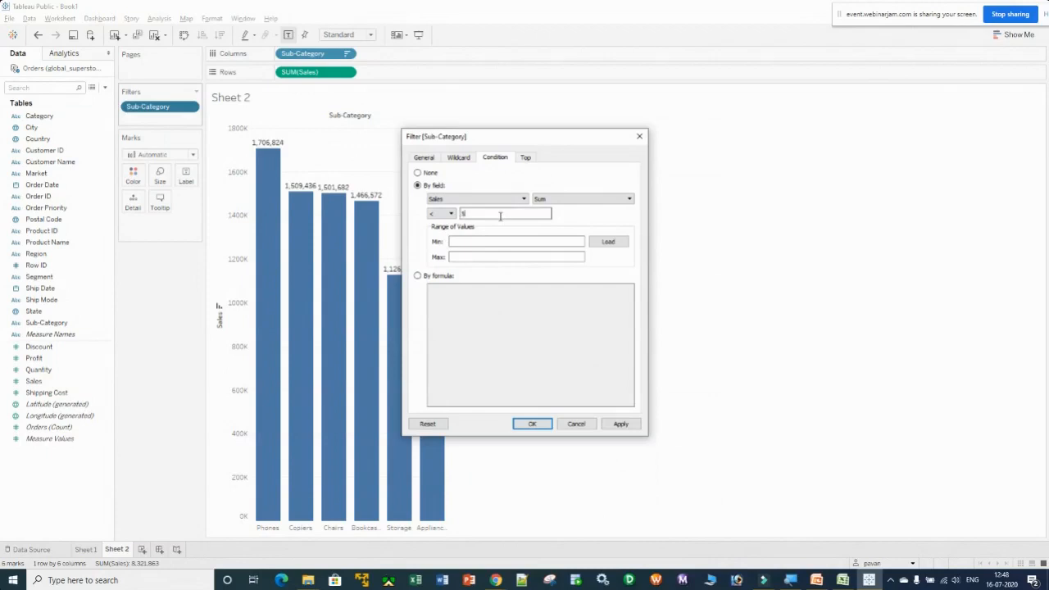
type(",00,000")
left_click(618, 424)
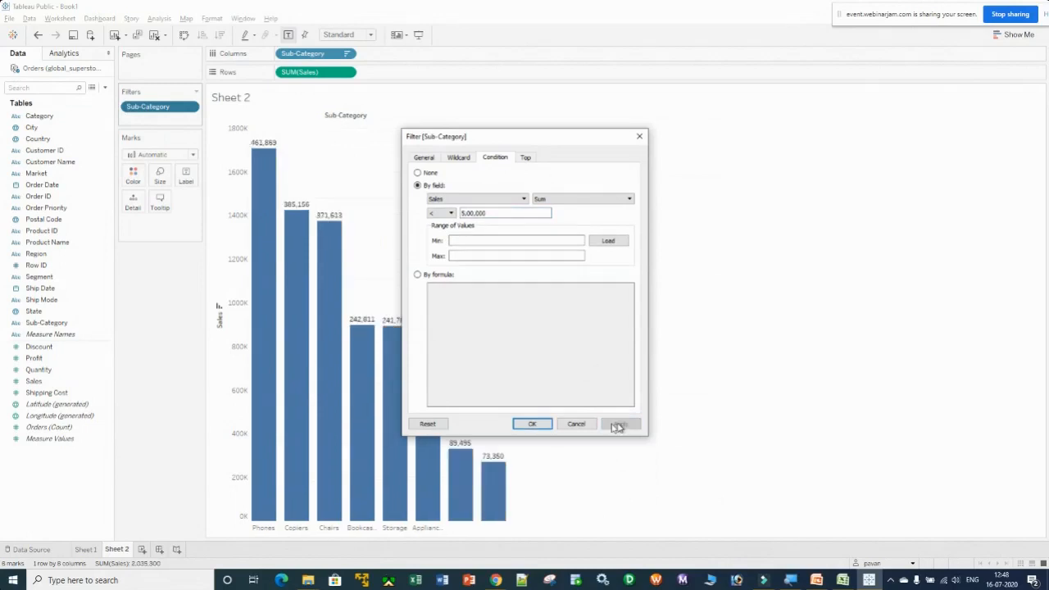
left_click(537, 423)
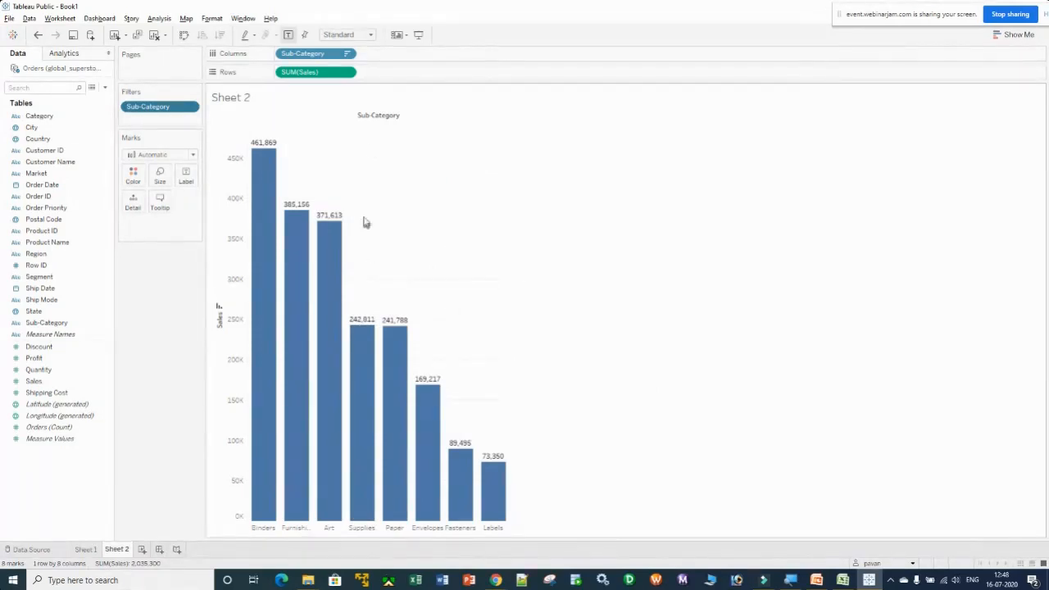
Limit the Sub-Category filter to the top 5 by Sum of Sales, and apply and confirm it
left_click(190, 108)
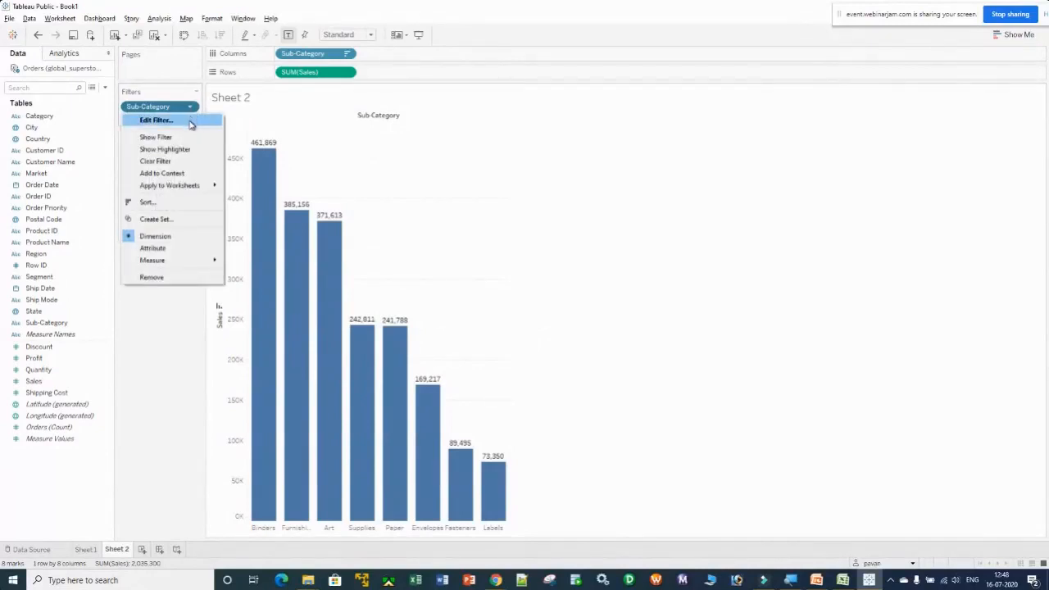
left_click(191, 122)
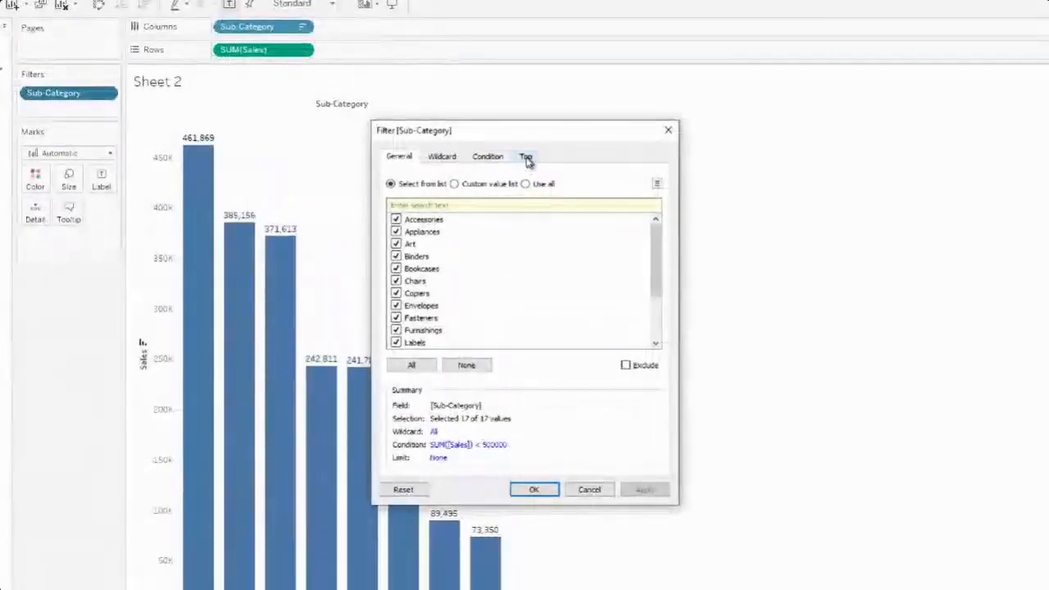
left_click(525, 159)
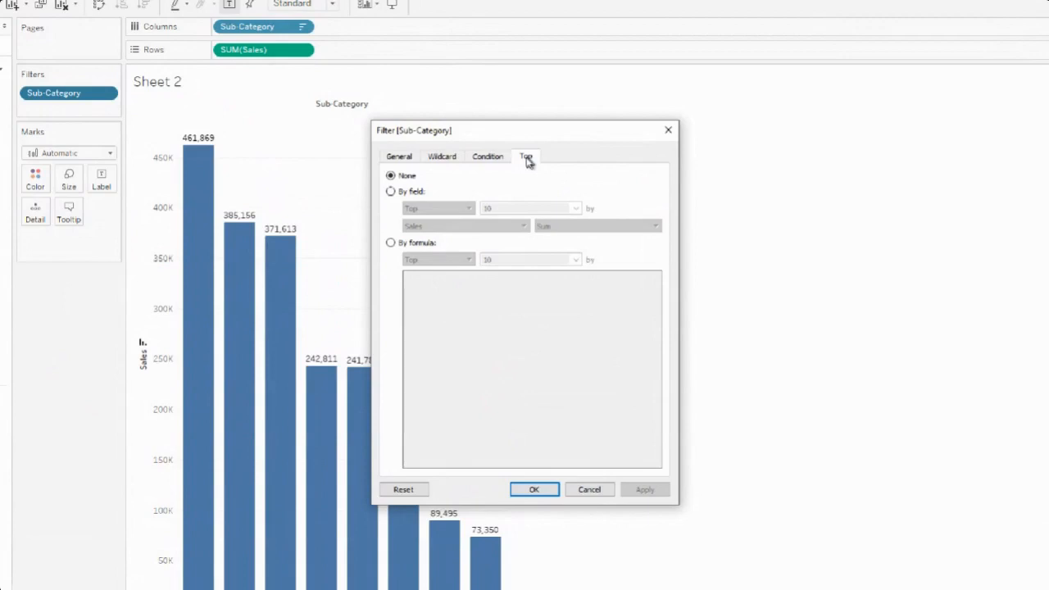
left_click(391, 192)
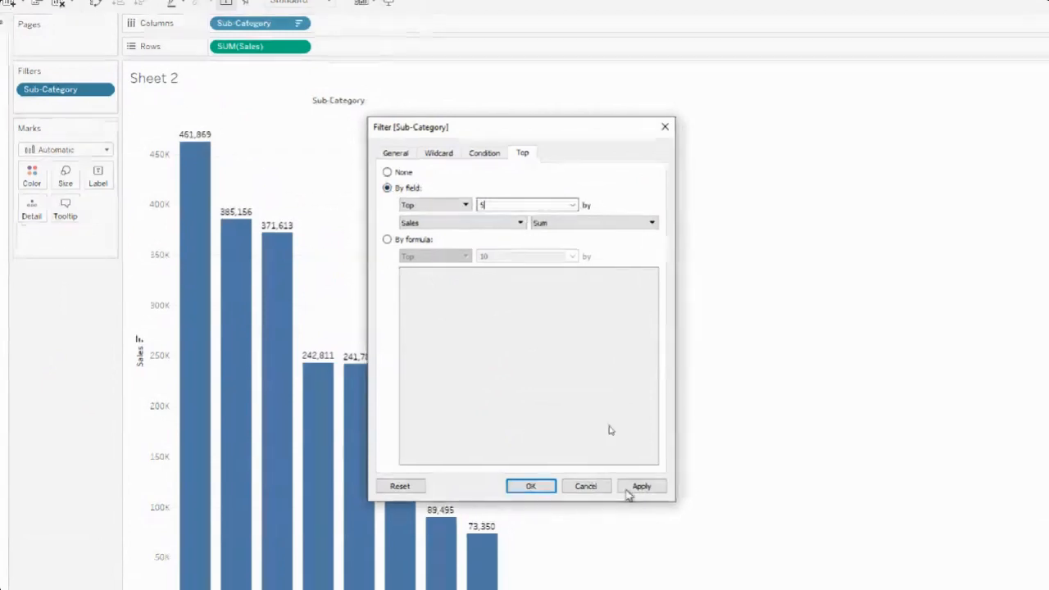
left_click(630, 489)
left_click(536, 489)
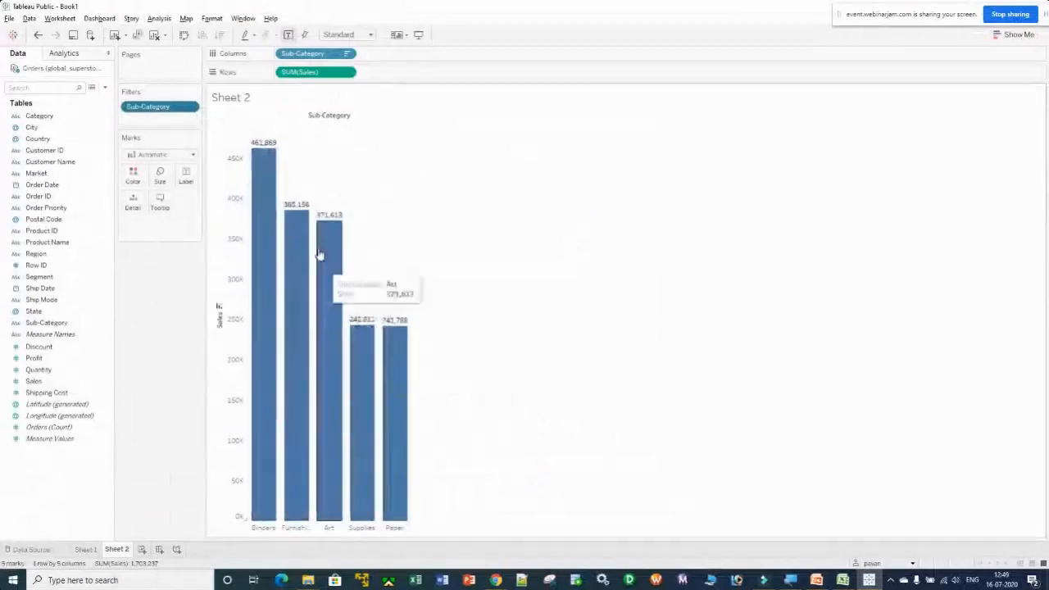
Switch the Sub-Category filter's limit to the bottom 5 by Sum of Sales, and apply and confirm it
left_click(189, 108)
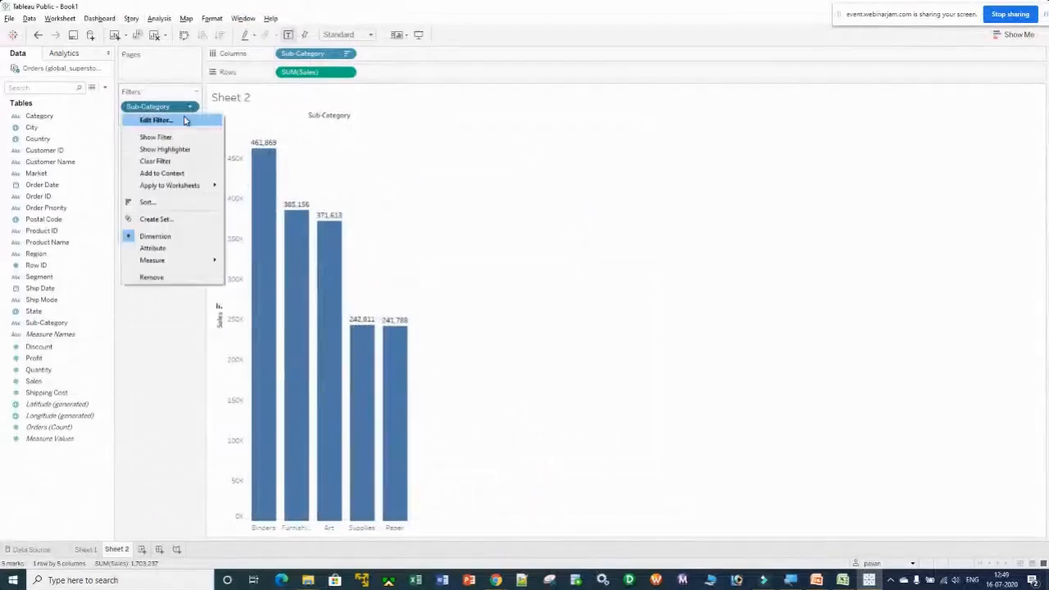
left_click(189, 118)
left_click(525, 158)
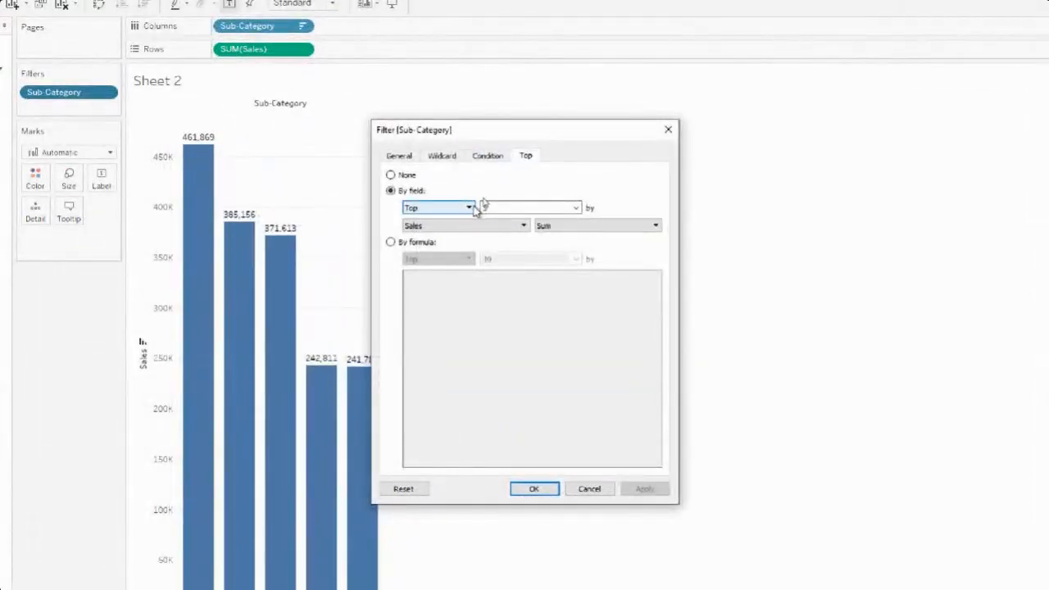
left_click(471, 208)
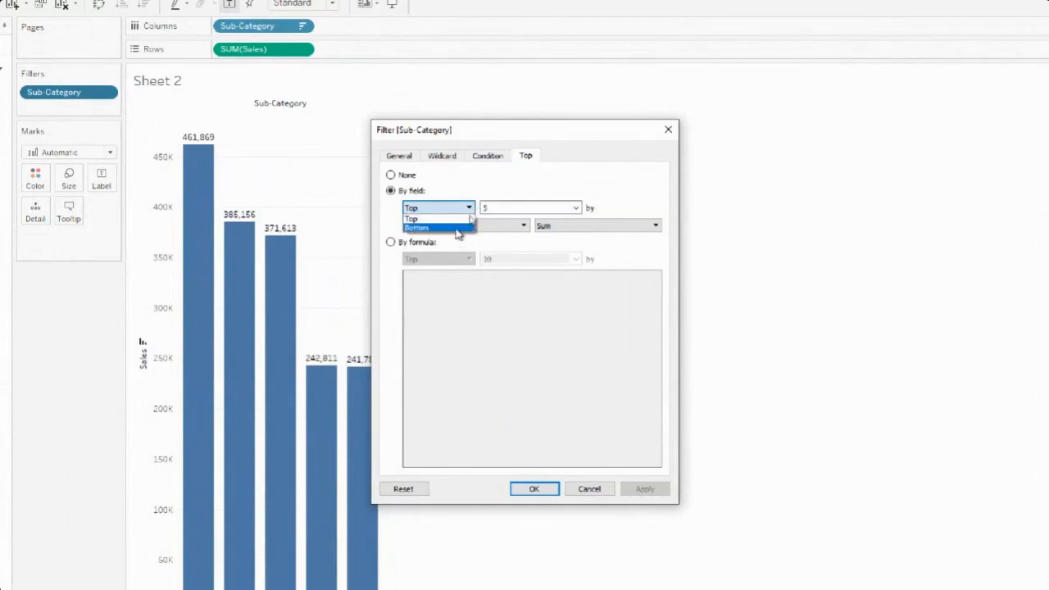
left_click(458, 228)
left_click(542, 206)
key("BackSpace")
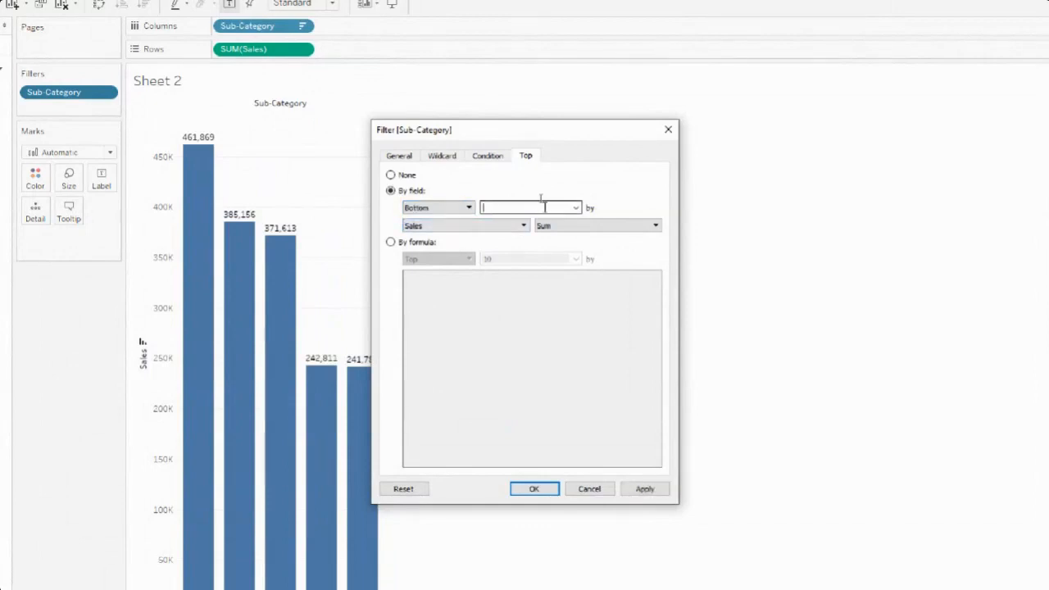
type("5")
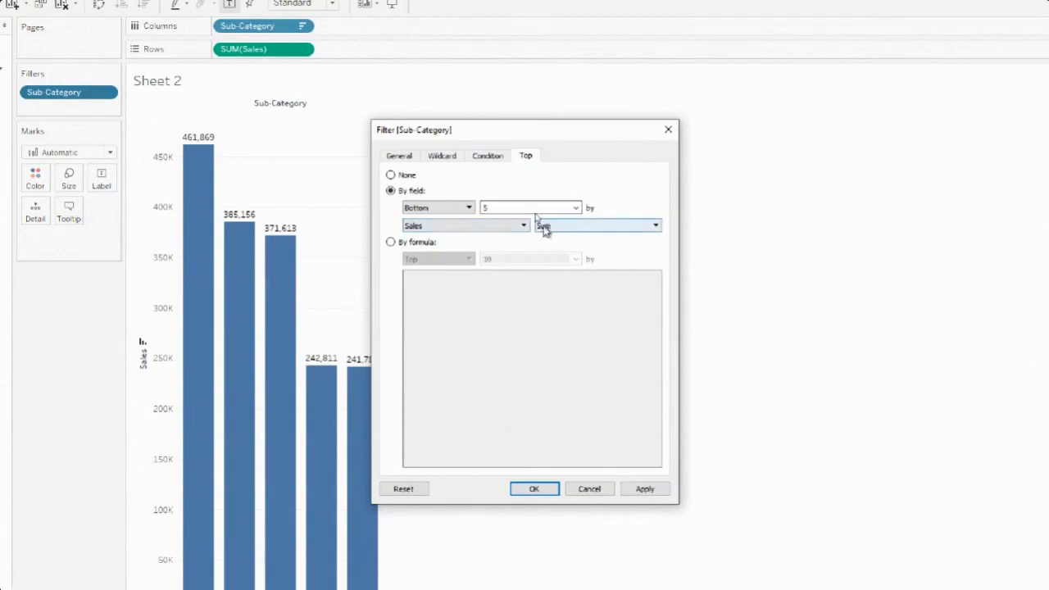
left_click(643, 488)
left_click(534, 488)
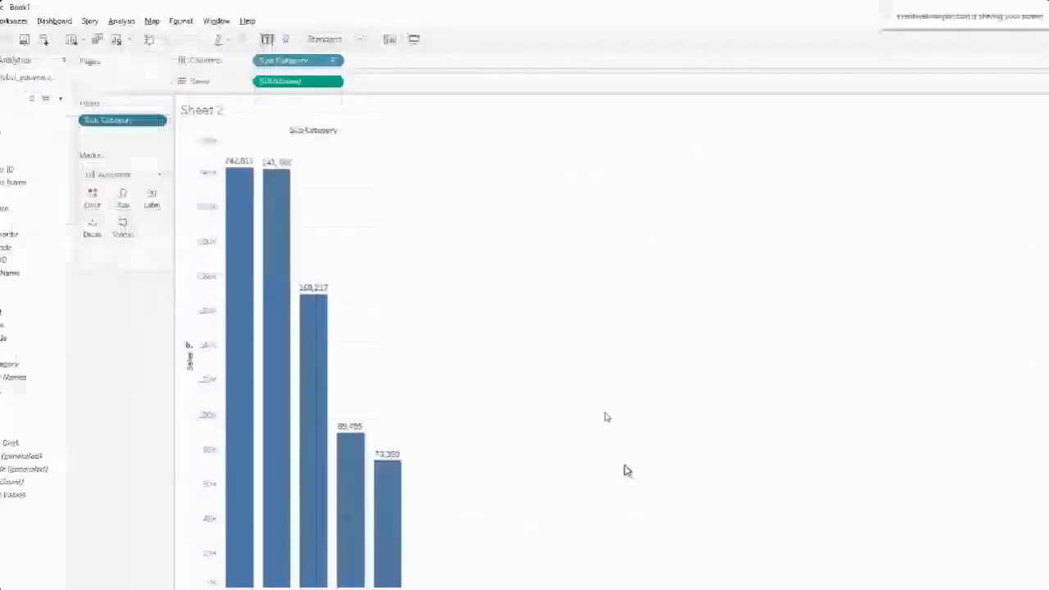
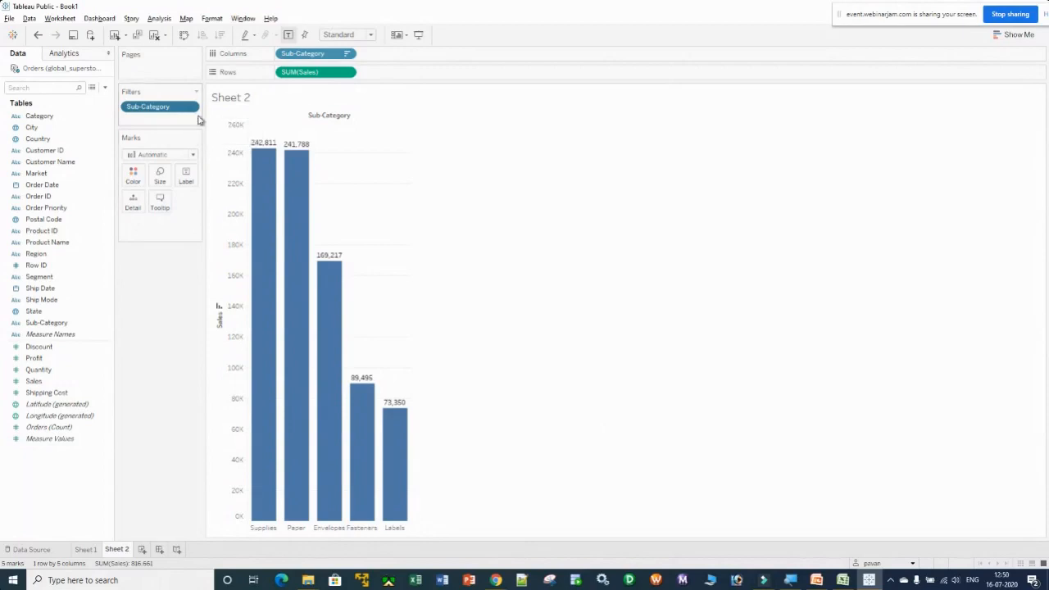
Remove the Sub-Category filter and add Sub-Category as a filter again with all values selected
left_click(190, 107)
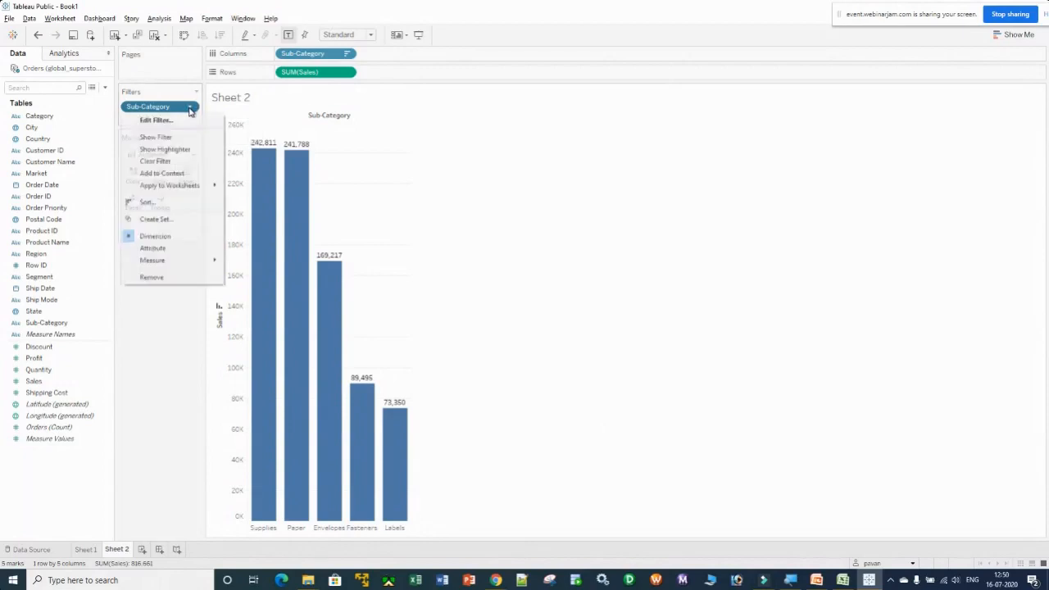
left_click(165, 340)
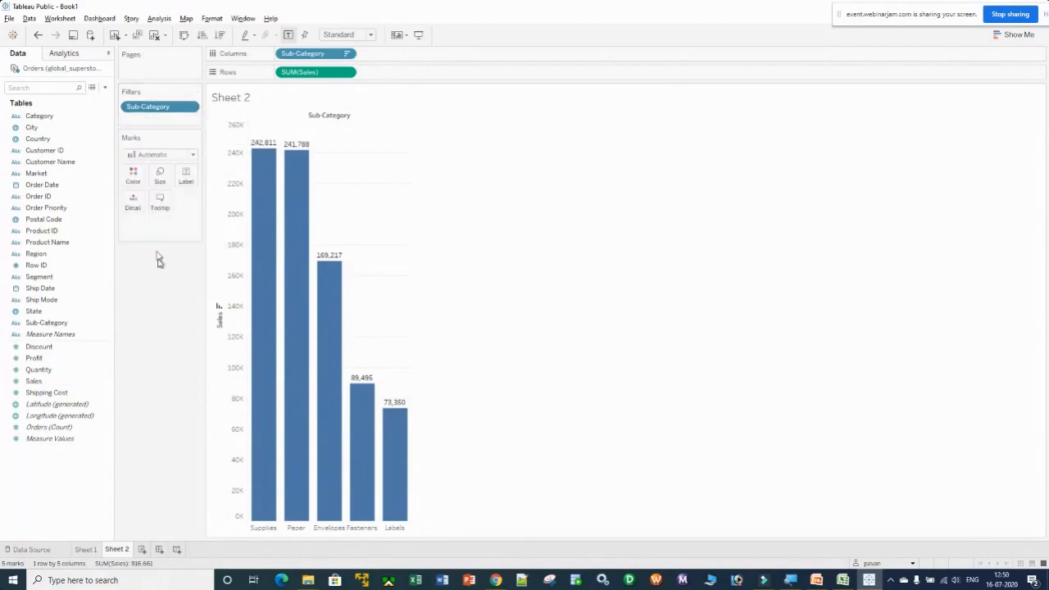
left_click_drag(147, 110, 175, 303)
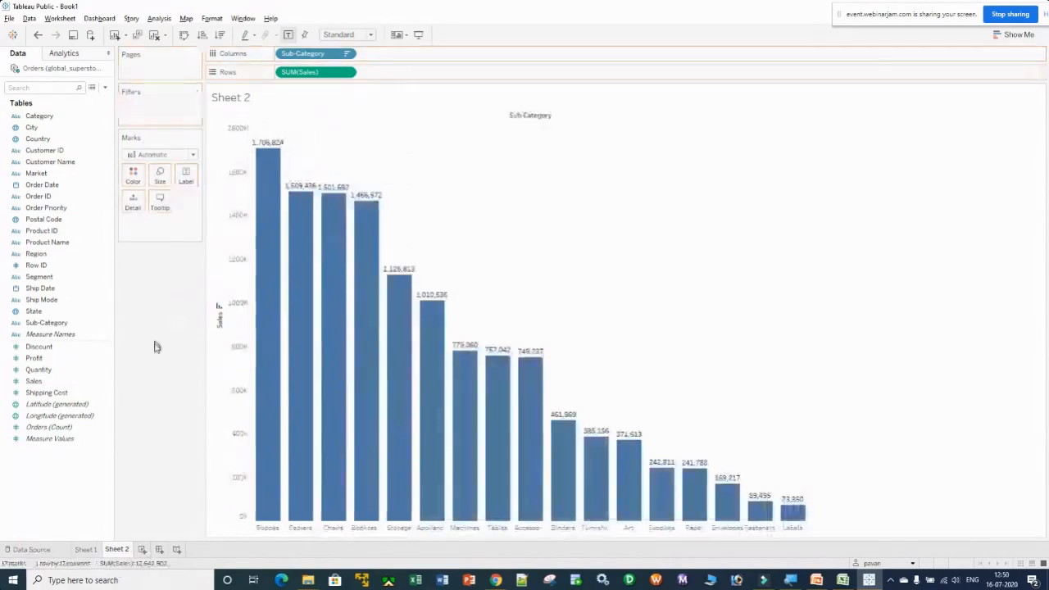
left_click(45, 329)
left_click_drag(45, 328, 144, 103)
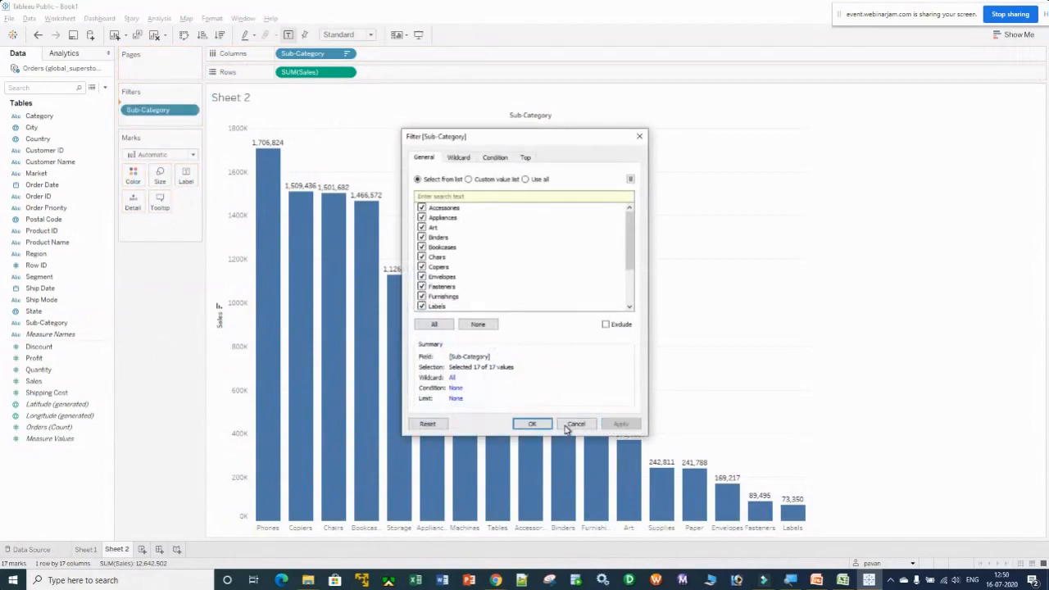
left_click(537, 422)
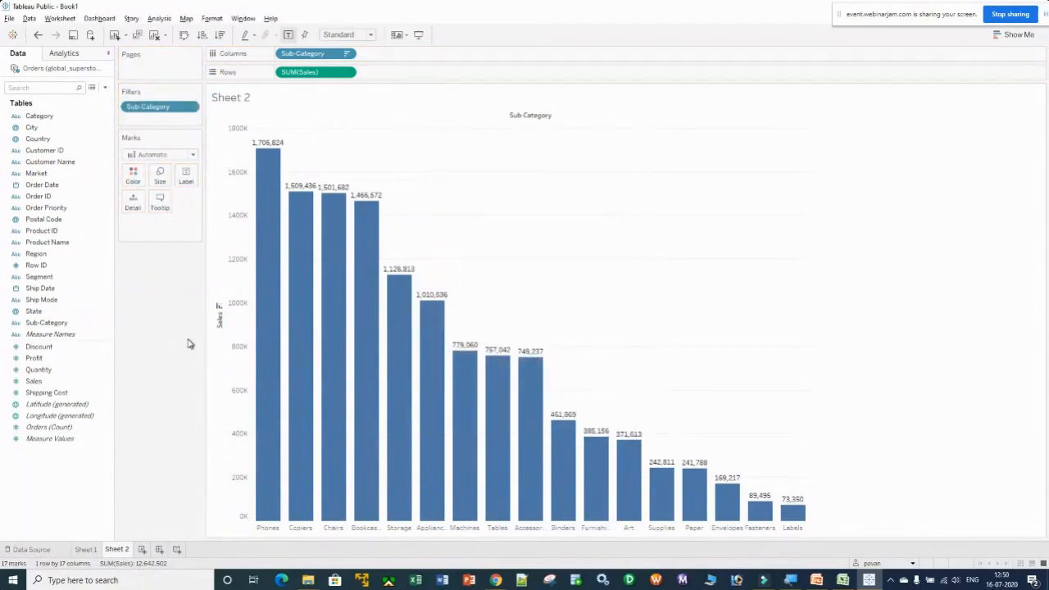
Show the Sub-Category filter card on the worksheet and move it below the Marks card
left_click(190, 107)
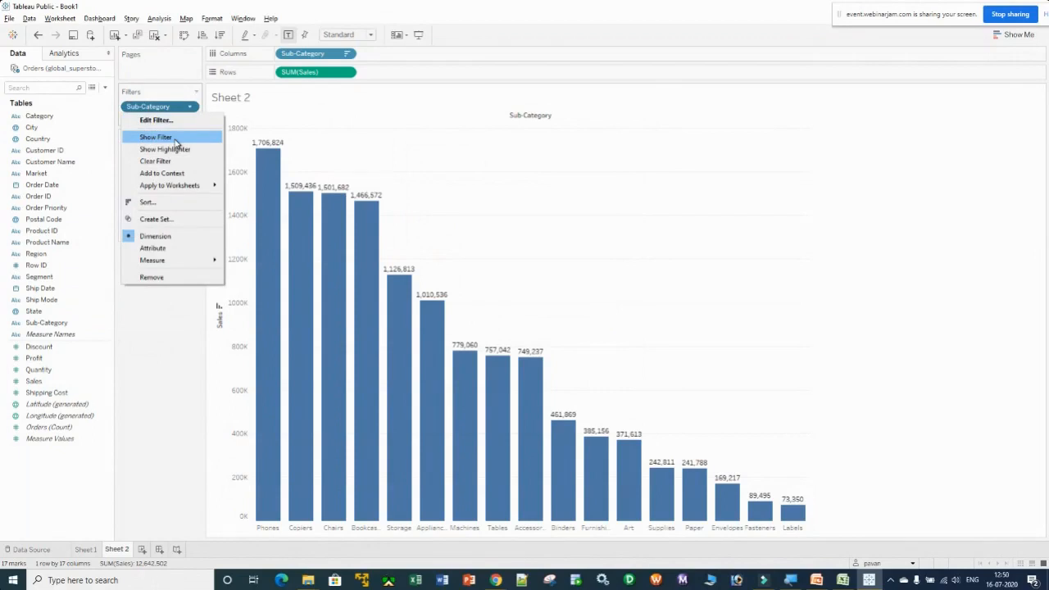
left_click(174, 140)
left_click_drag(1002, 94, 156, 286)
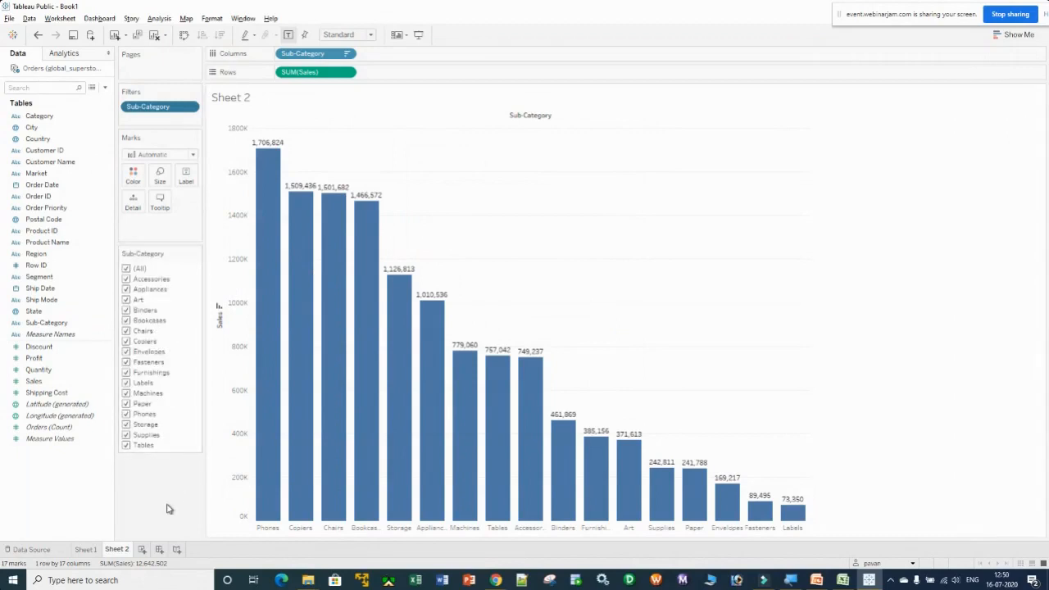
Exclude Accessories, Appliances, Art, Binders, Bookcases, Chairs and Copiers using the Sub-Category filter card
left_click(126, 278)
left_click(125, 289)
left_click(126, 300)
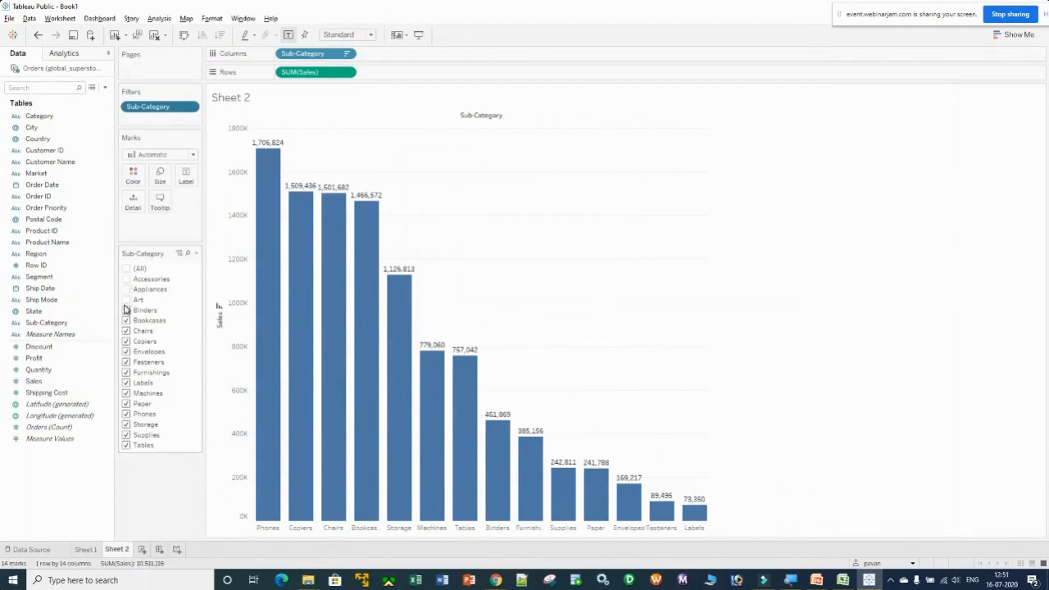
left_click(125, 310)
left_click(125, 321)
left_click(126, 331)
left_click(126, 340)
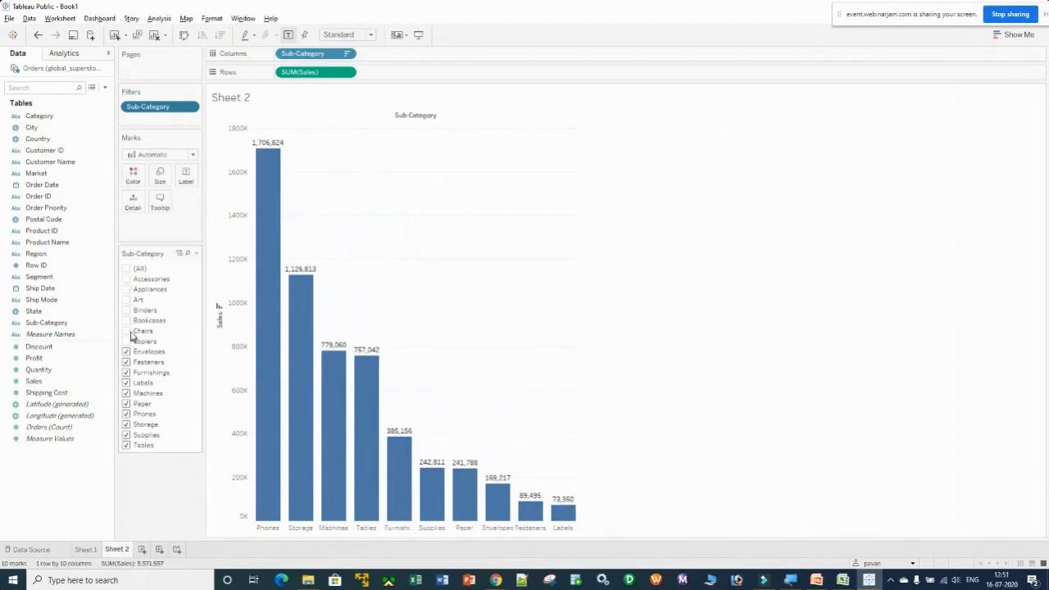
Include Copiers, Chairs, Bookcases, Binders, Art, Appliances and Accessories again in the Sub-Category filter card
left_click(126, 340)
left_click(126, 331)
left_click(126, 320)
left_click(126, 311)
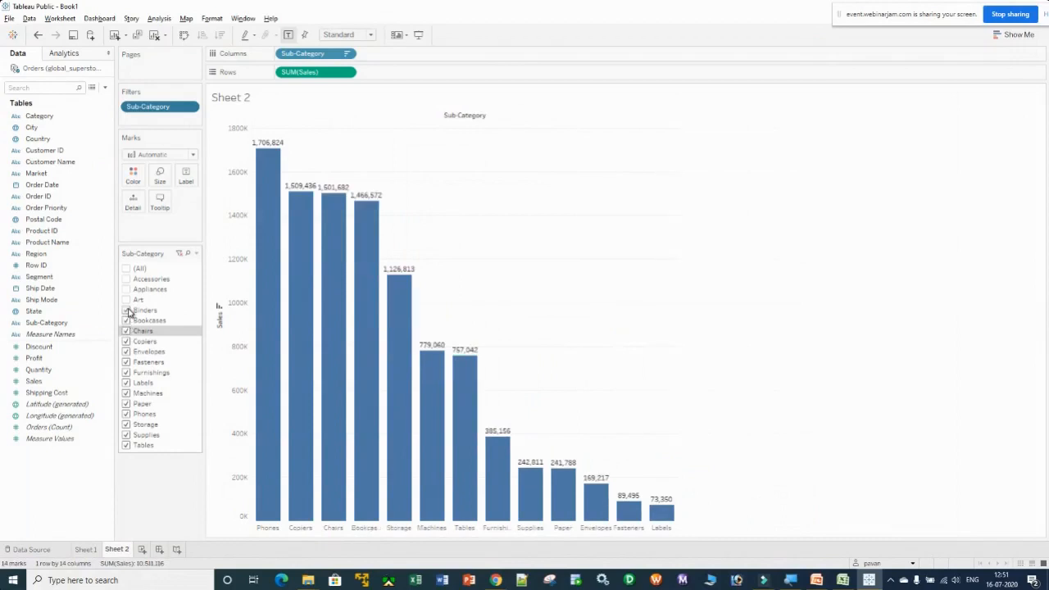
left_click(126, 300)
left_click(126, 289)
left_click(126, 280)
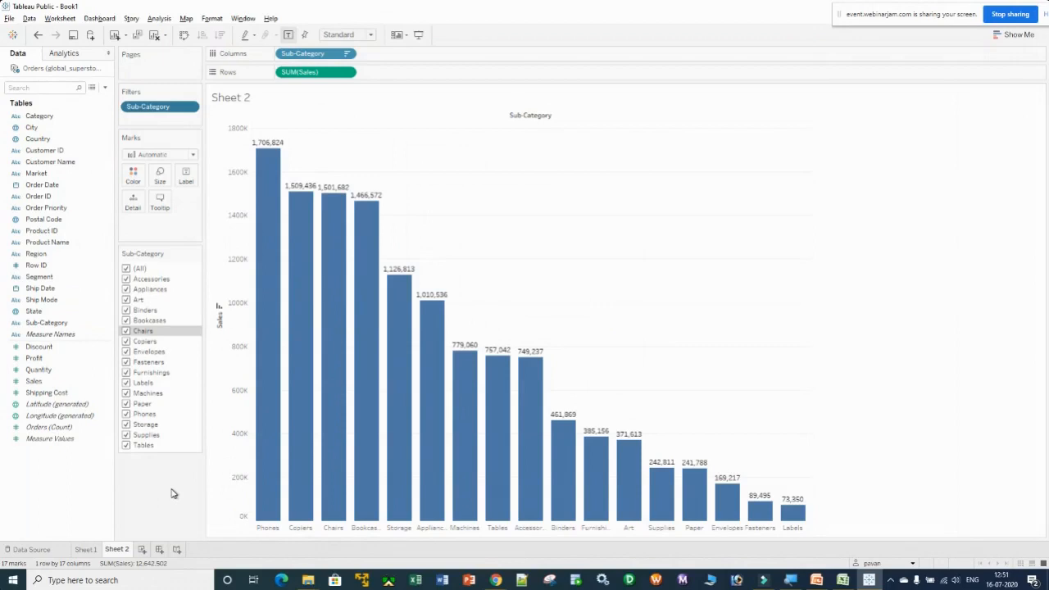
Switch the filter card to Single Value (list) and view Appliances, Art, Bookcases, Chairs, Copiers and Envelopes one at a time
mouse_move(196, 256)
left_click(195, 256)
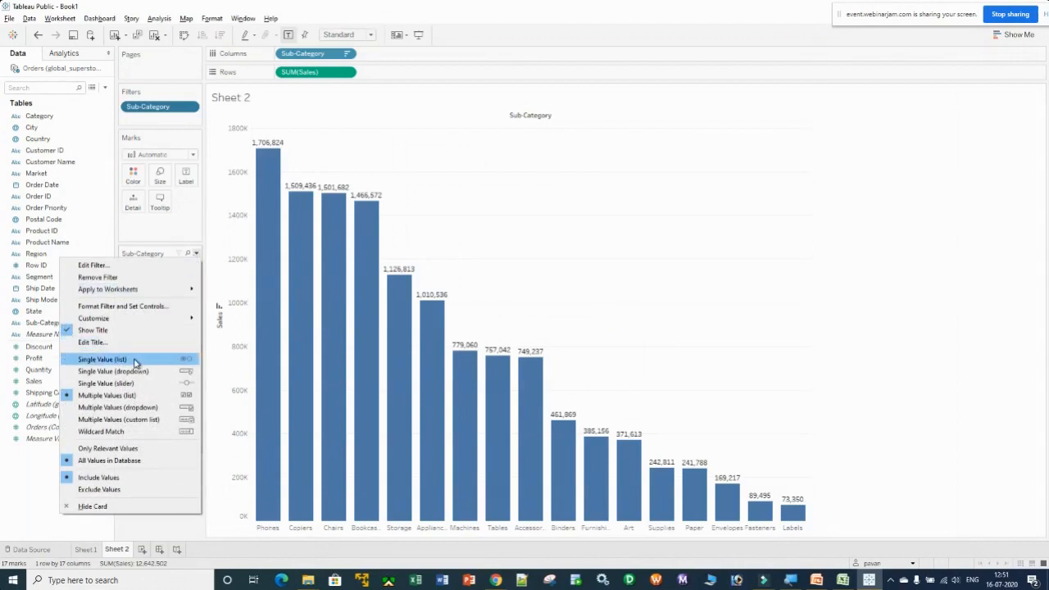
left_click(135, 361)
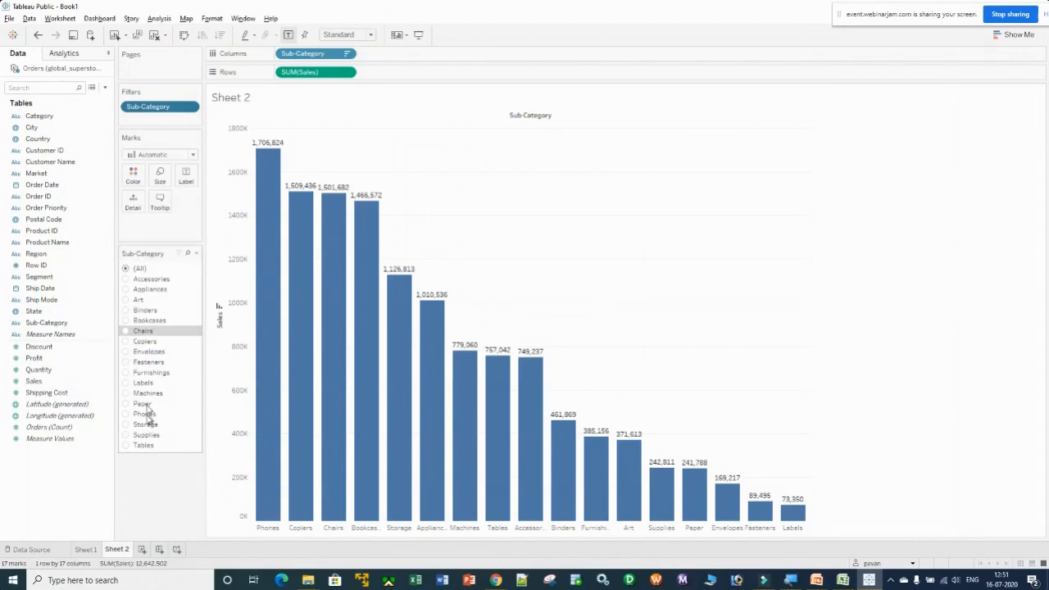
left_click(126, 288)
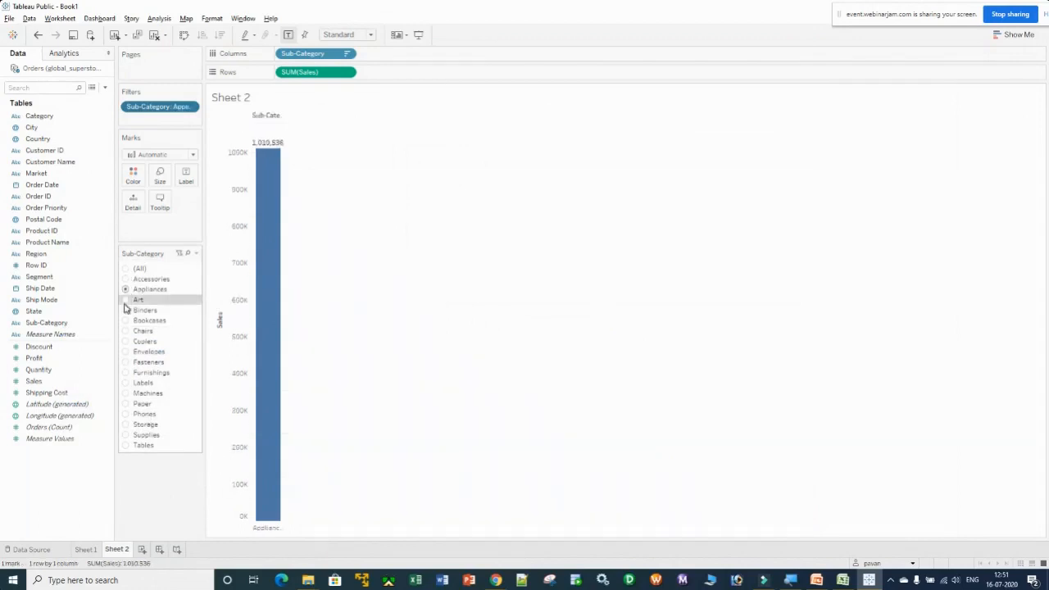
left_click(126, 301)
left_click(127, 321)
left_click(126, 331)
left_click(127, 342)
left_click(127, 351)
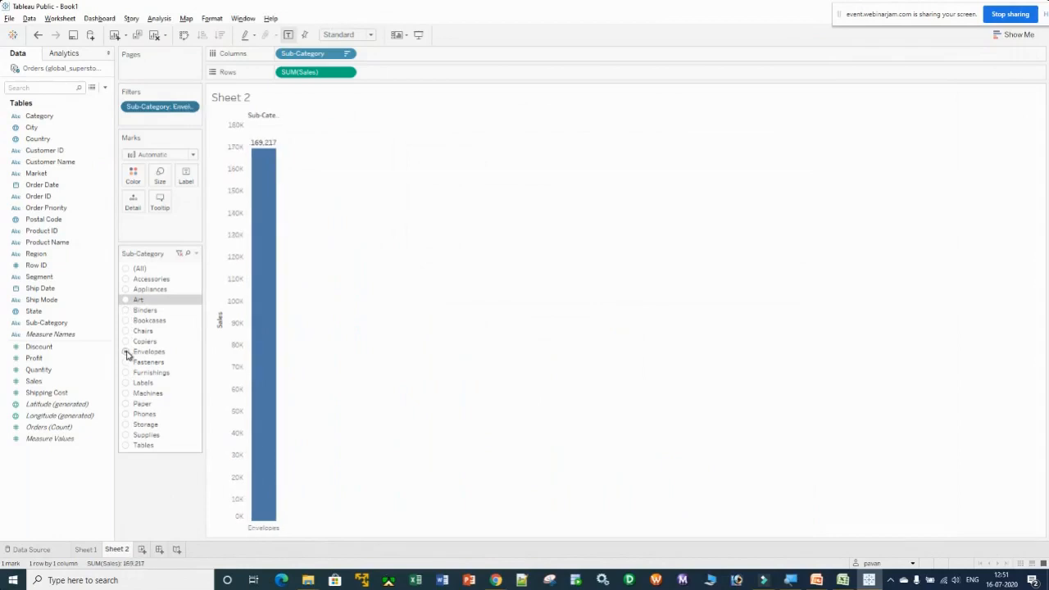
Return the filter card to Multiple Values (list), add Appliances through Copiers and Fasteners to the selection, and finally select all values
left_click(197, 254)
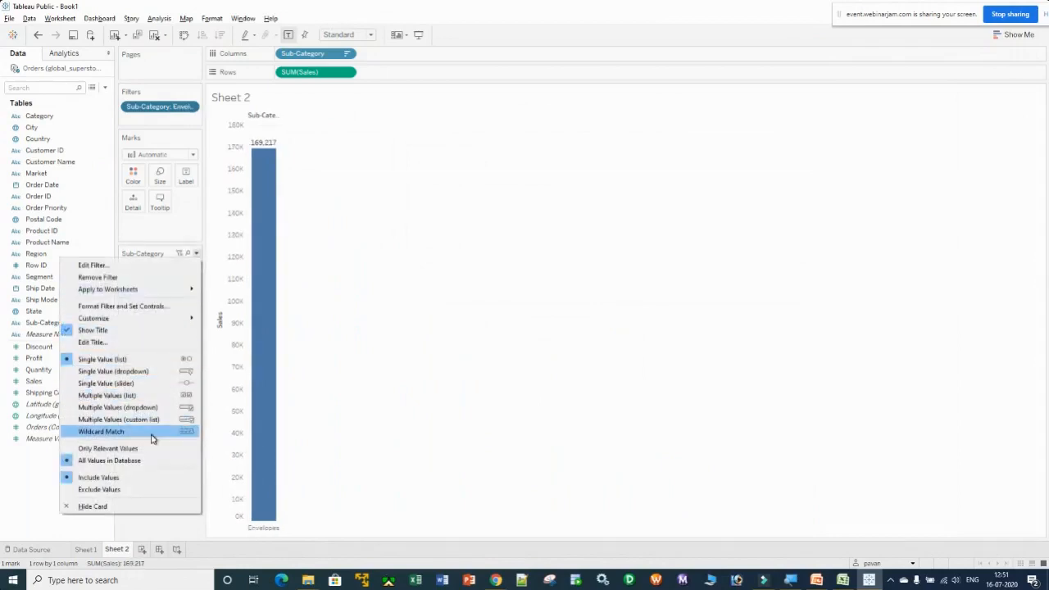
left_click(117, 397)
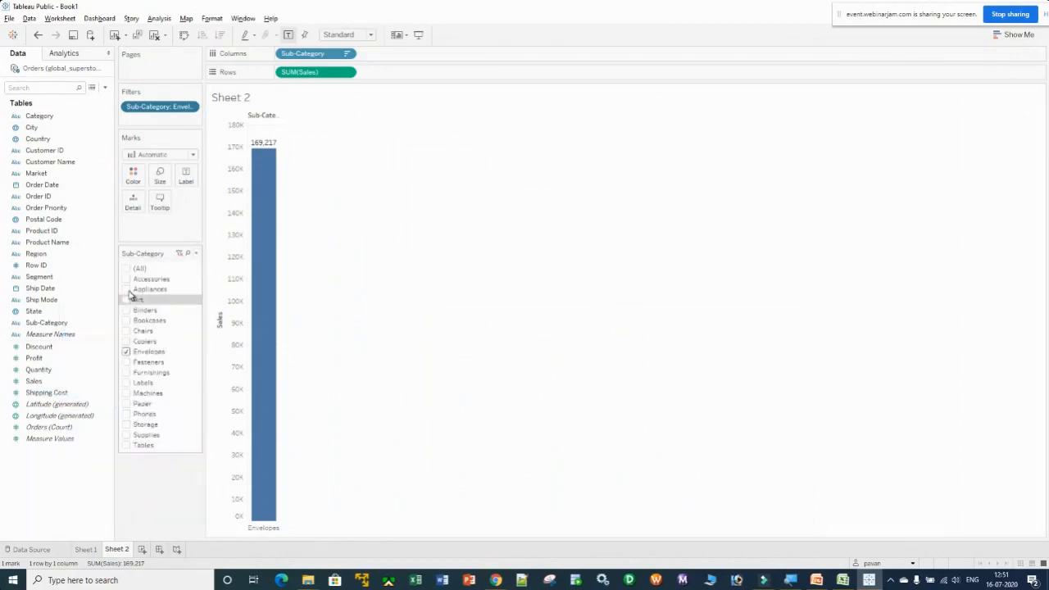
left_click(126, 290)
left_click(126, 300)
left_click(126, 320)
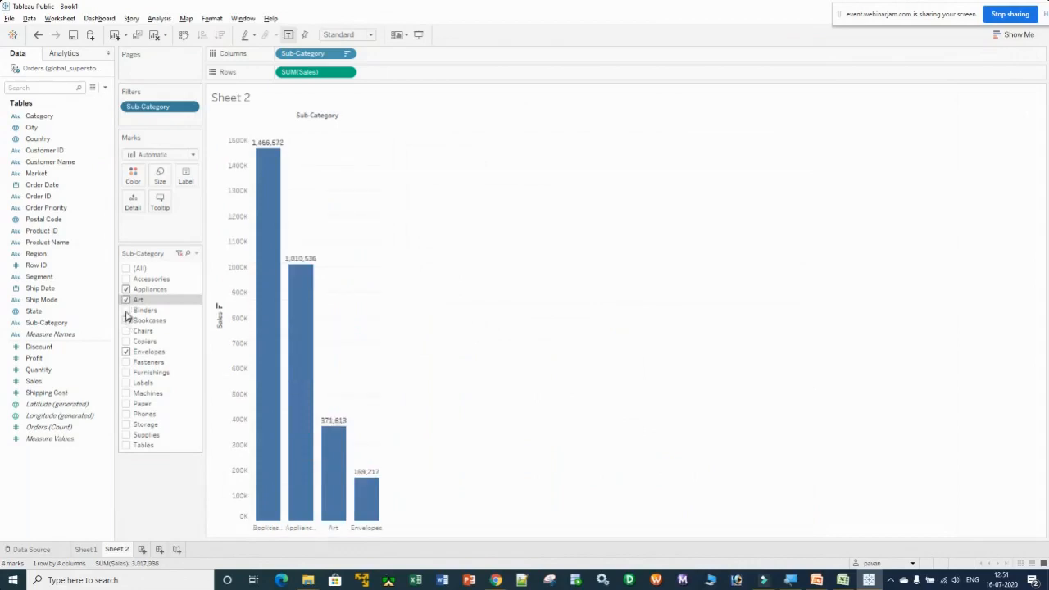
left_click(126, 311)
left_click(126, 331)
left_click(126, 341)
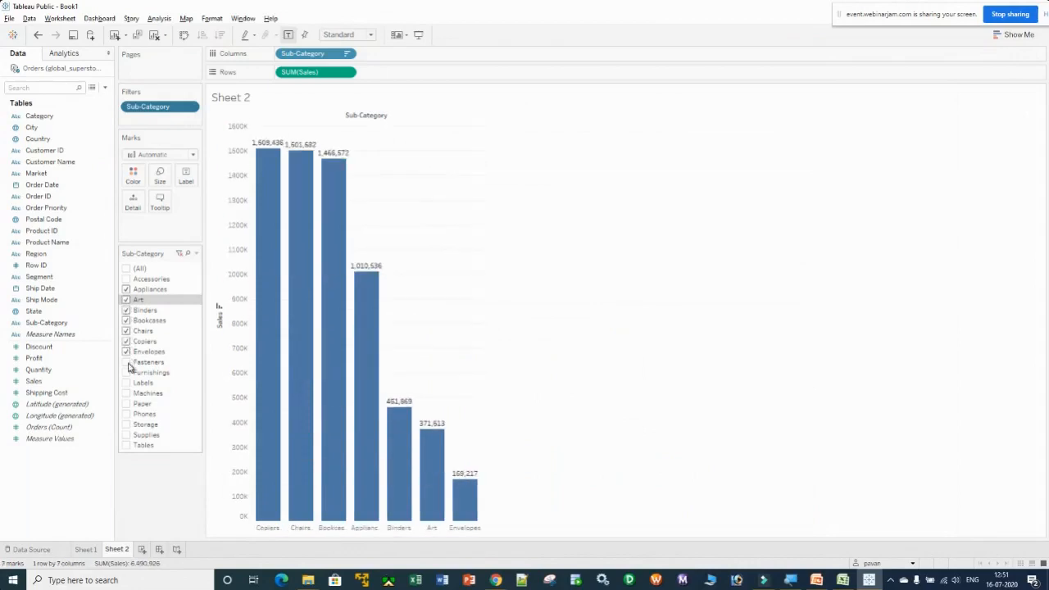
left_click(127, 363)
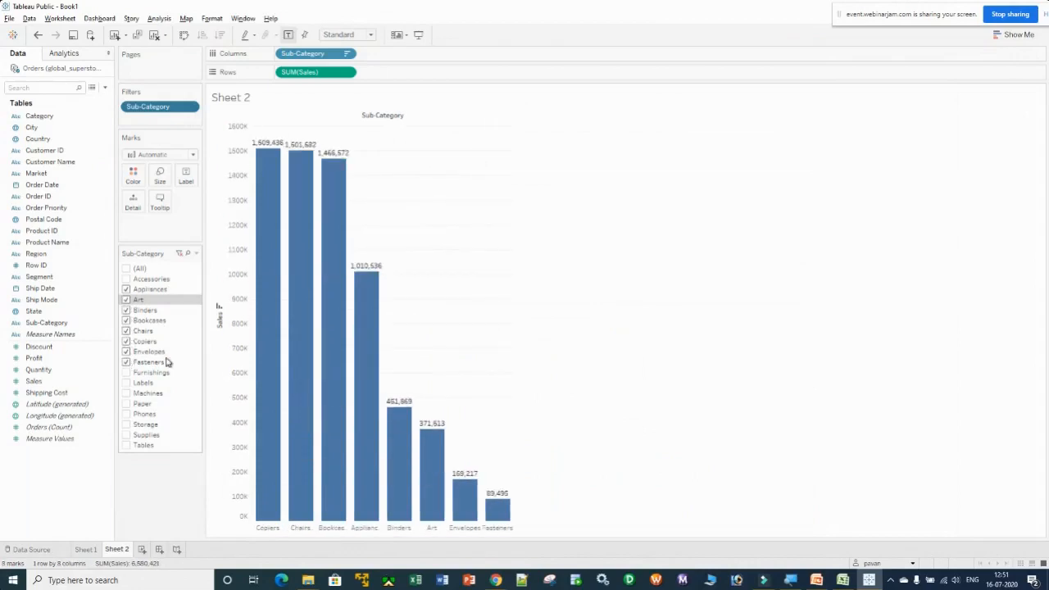
left_click(126, 269)
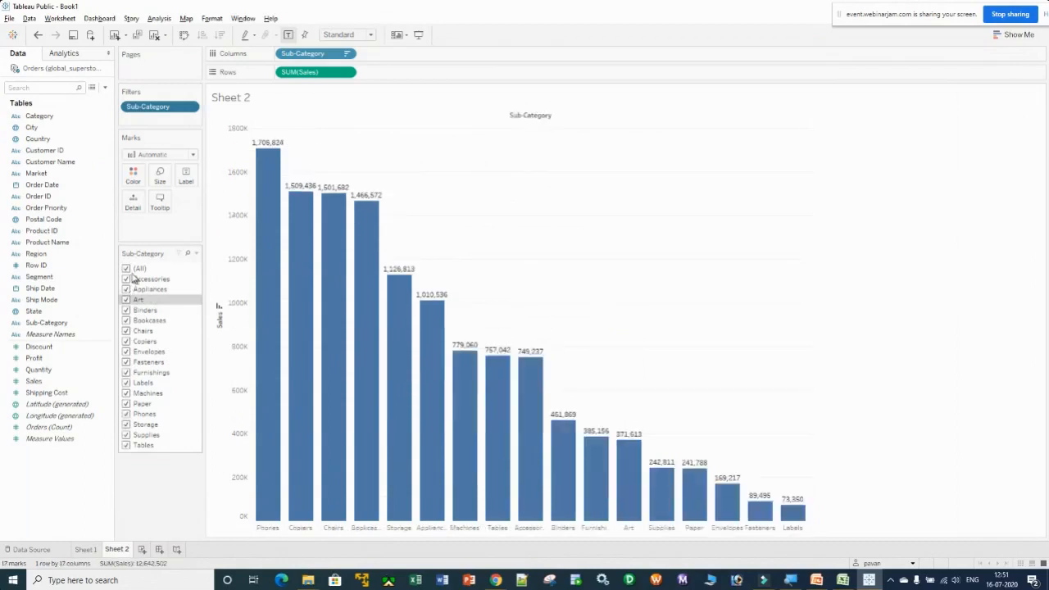
Customize the Sub-Category filter card to hide its "All" value
left_click(197, 255)
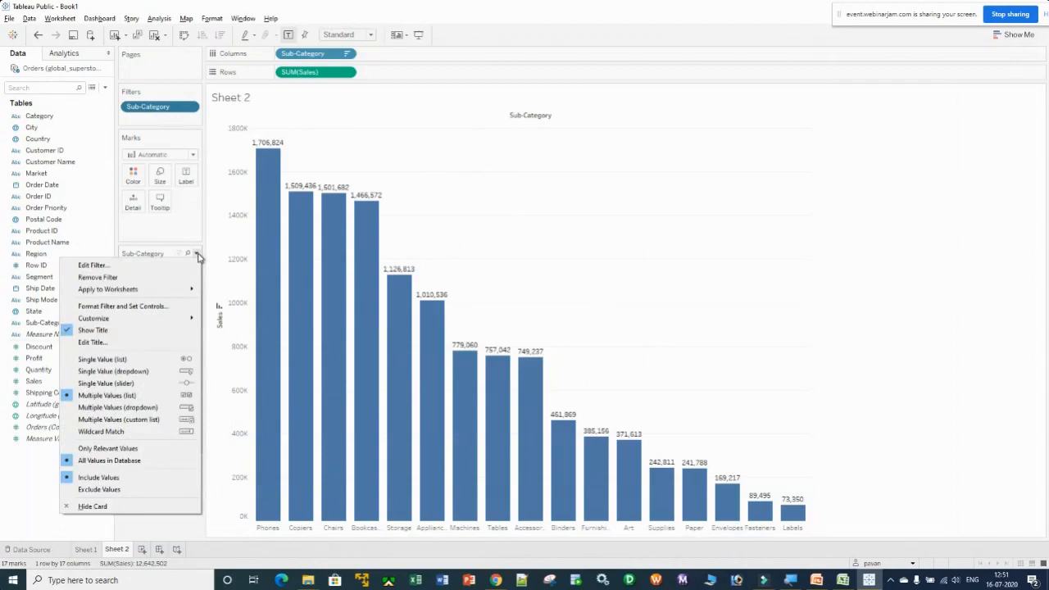
mouse_move(190, 318)
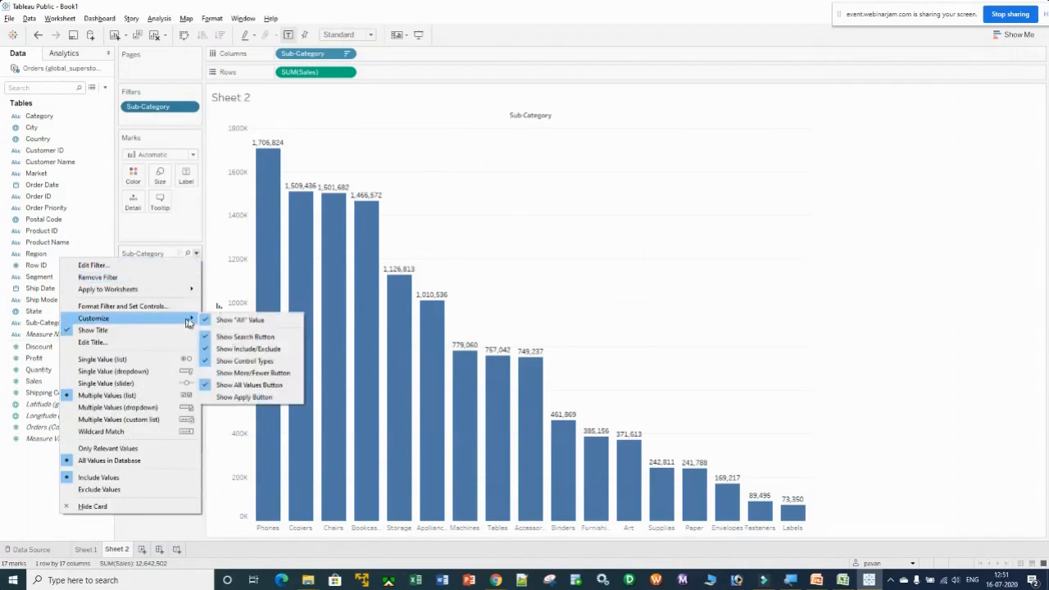
left_click(275, 323)
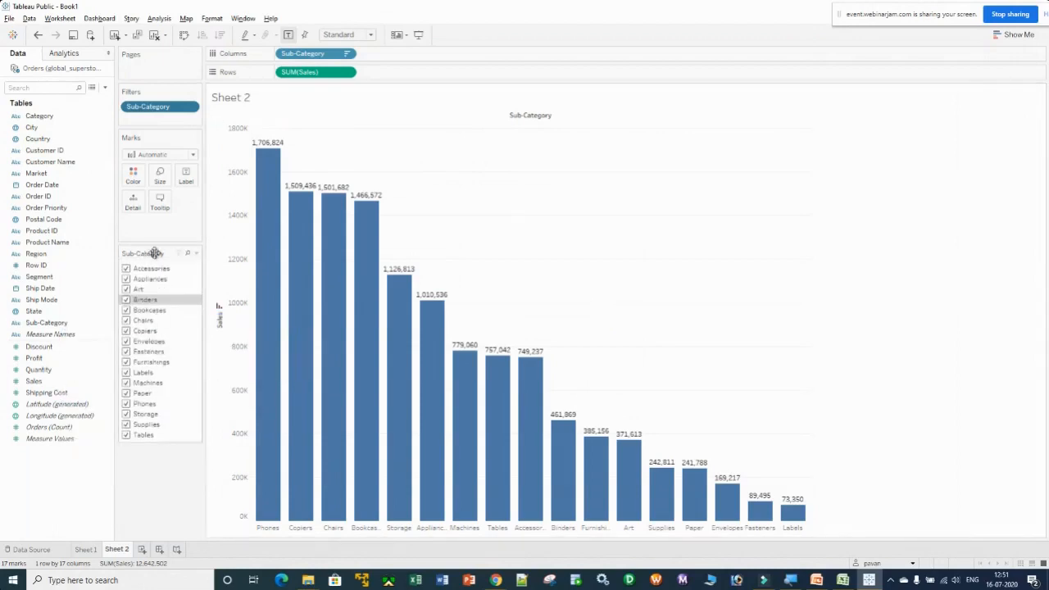
Try toggling Art, Binders and Bookcases in the Sub-Category filter card and leave them all selected
left_click(126, 289)
left_click(124, 291)
left_click(125, 300)
left_click(127, 310)
left_click(126, 309)
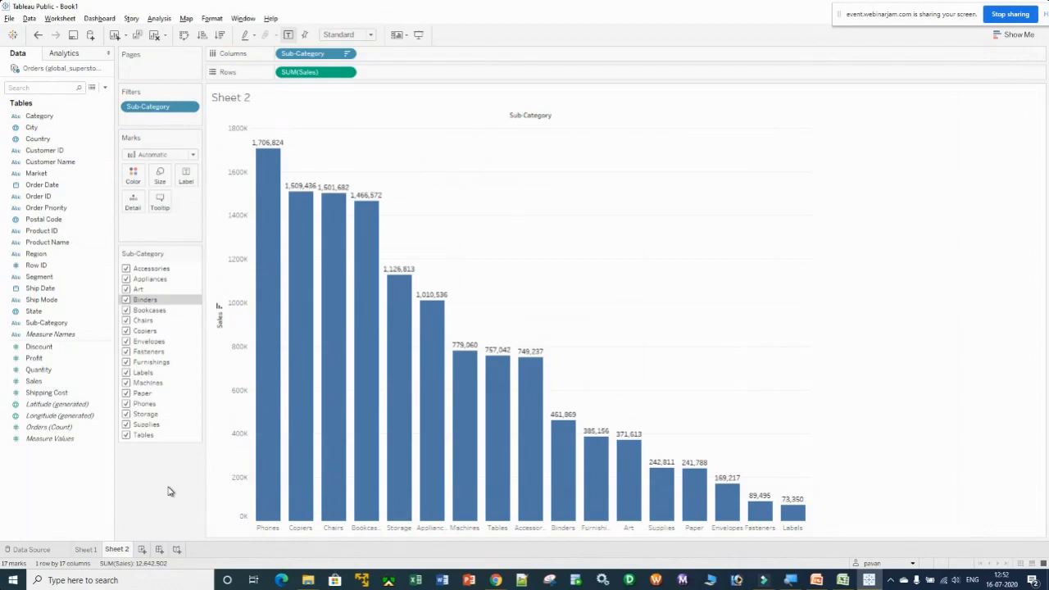
Look back at Sheet 1 and Sheet 2, and create a new blank worksheet
left_click(86, 548)
left_click(115, 551)
key("ctrl+m")
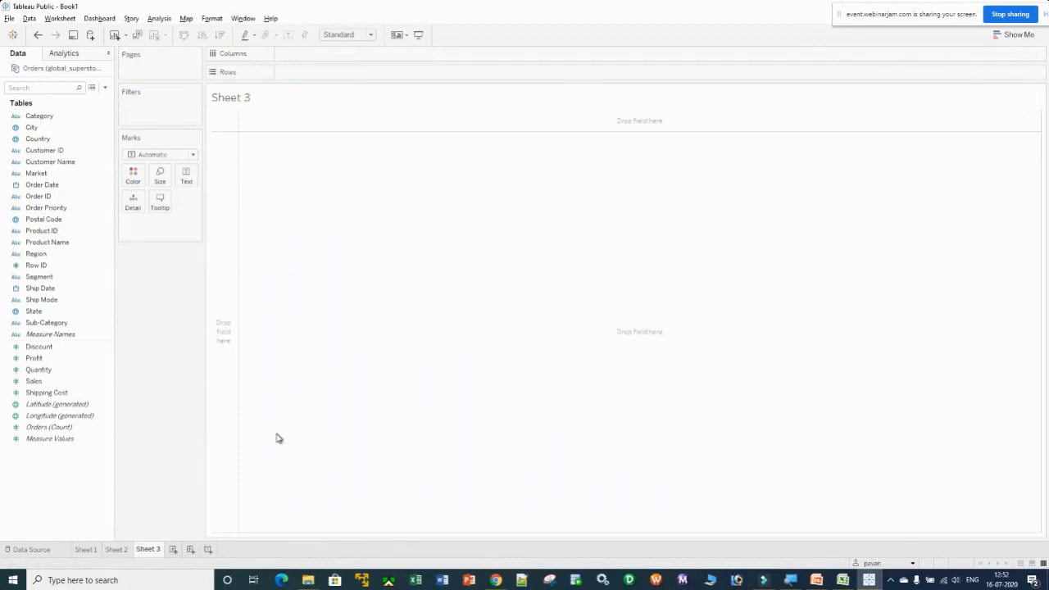
left_click_drag(938, 10, 830, 13)
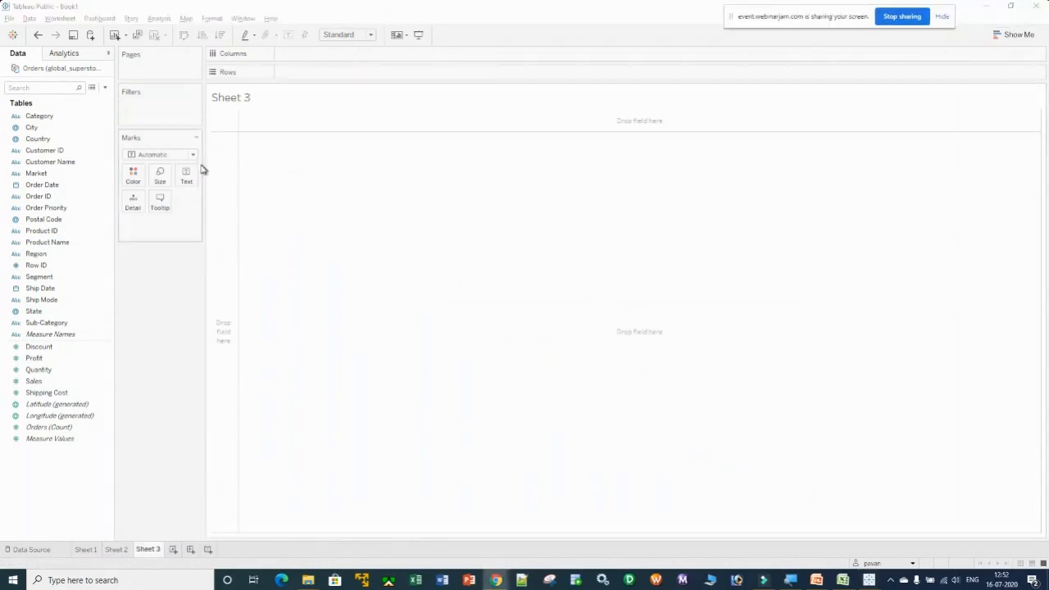
left_click(82, 117)
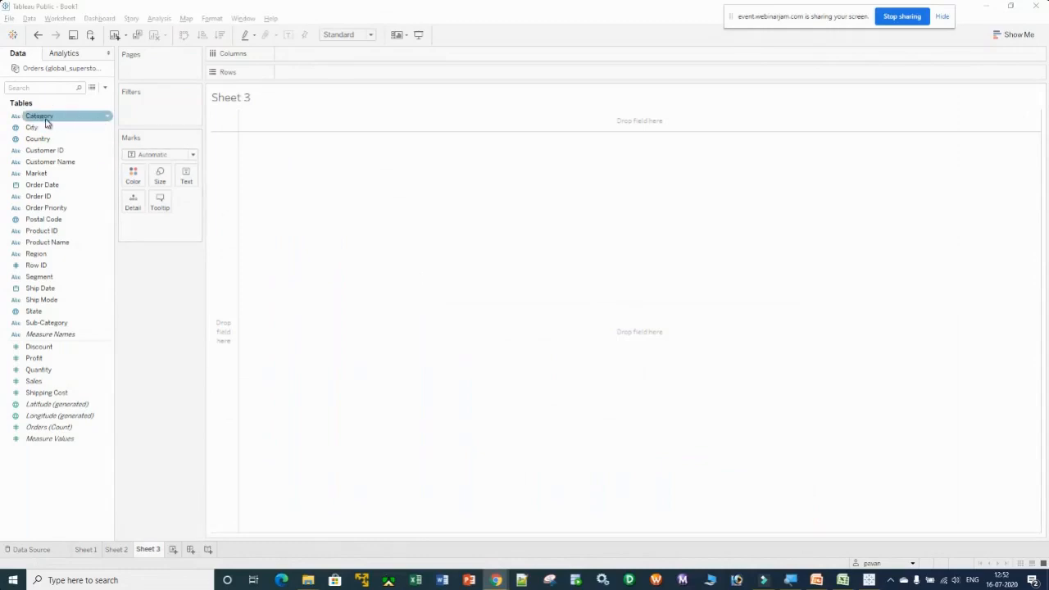
left_click_drag(45, 123, 305, 57)
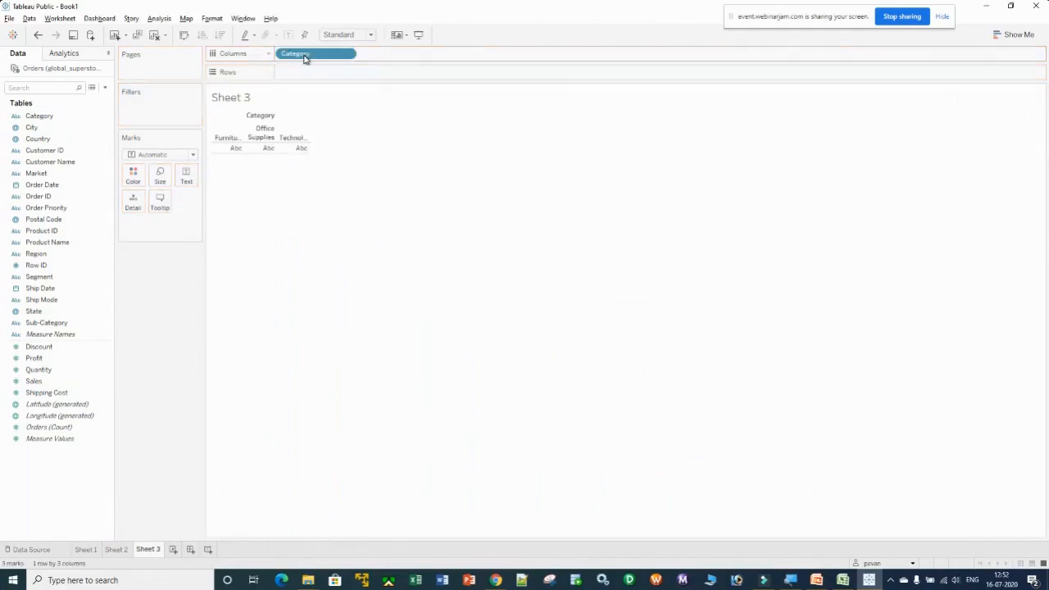
key("ctrl+z")
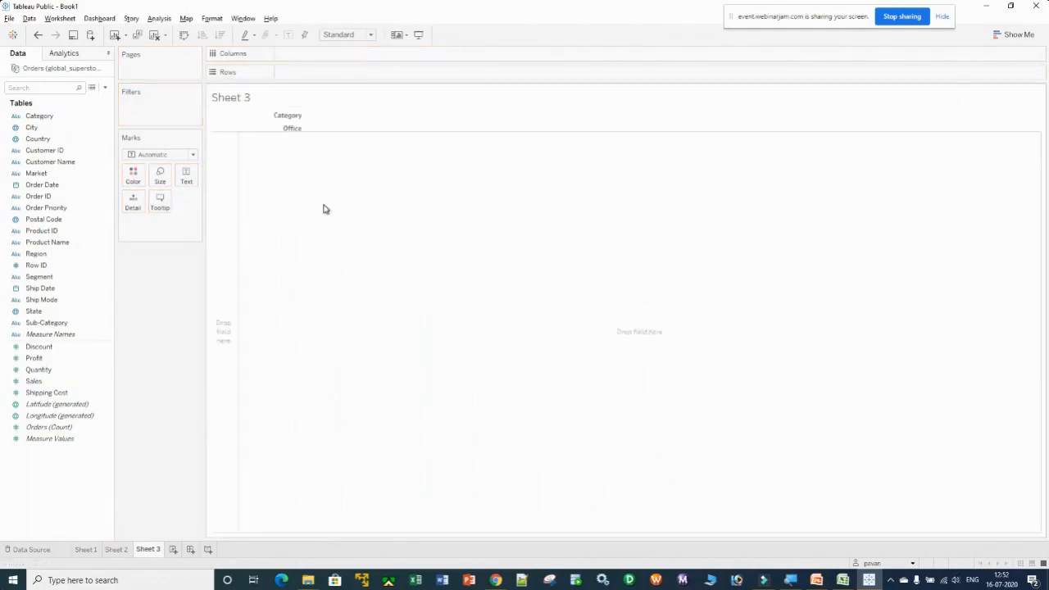
Build a text table with Category on Rows and Sum of Sales as text, and sort it in descending order of sales
left_click(51, 118)
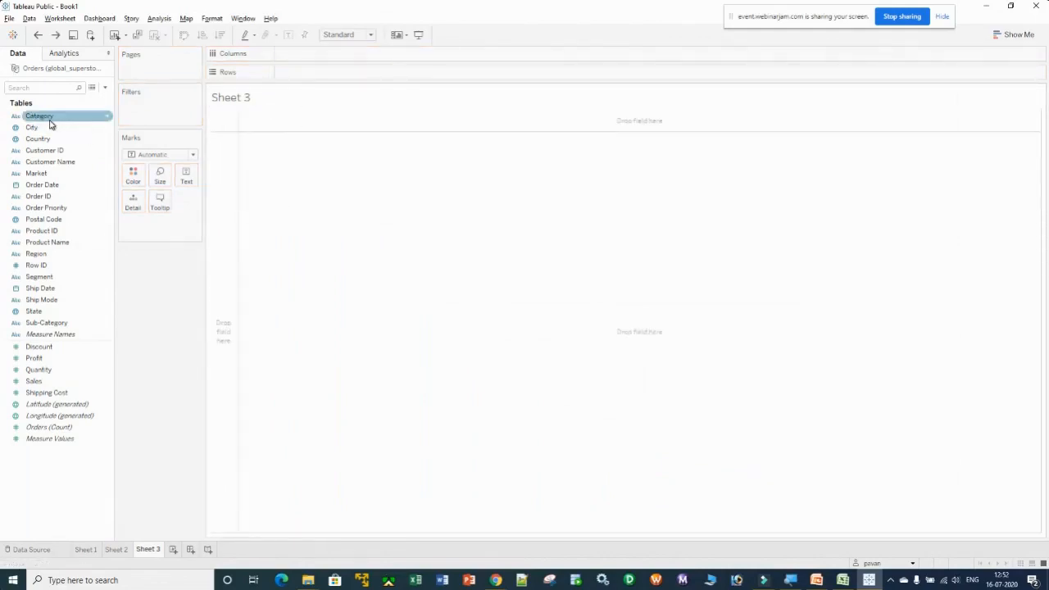
double_click(51, 119)
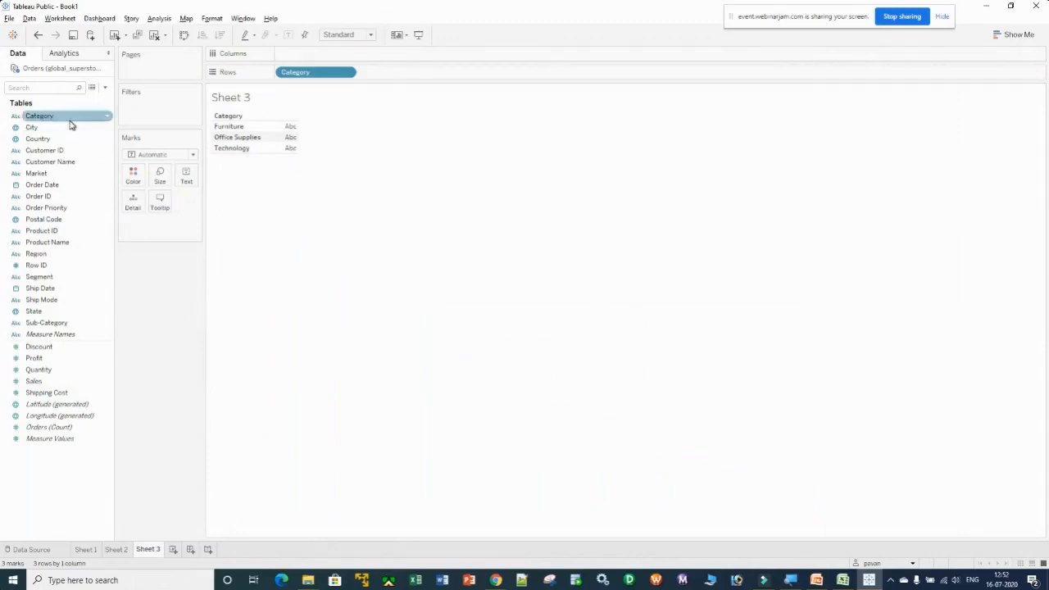
double_click(37, 384)
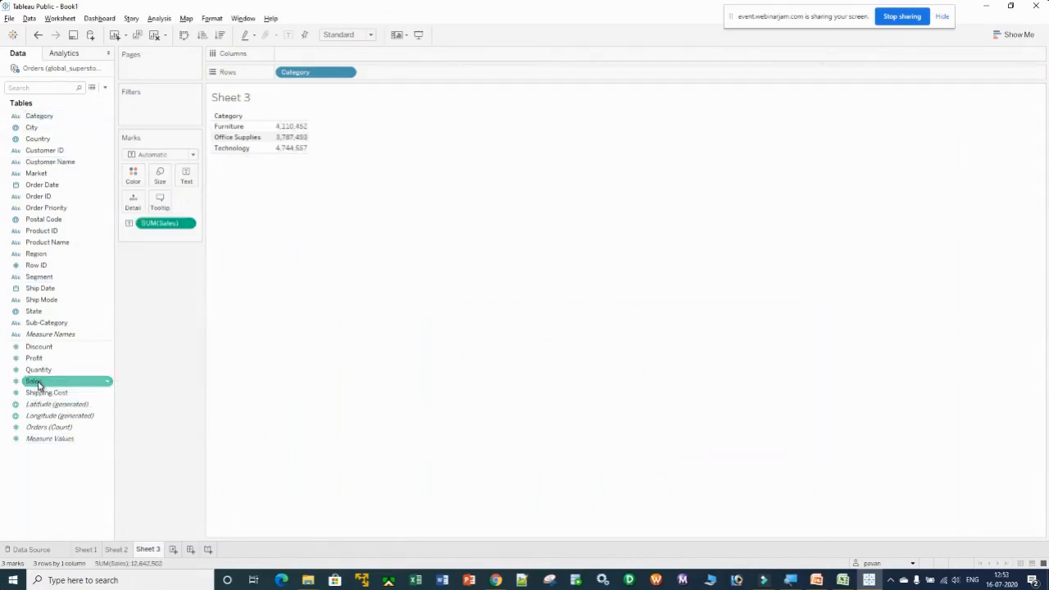
left_click(219, 35)
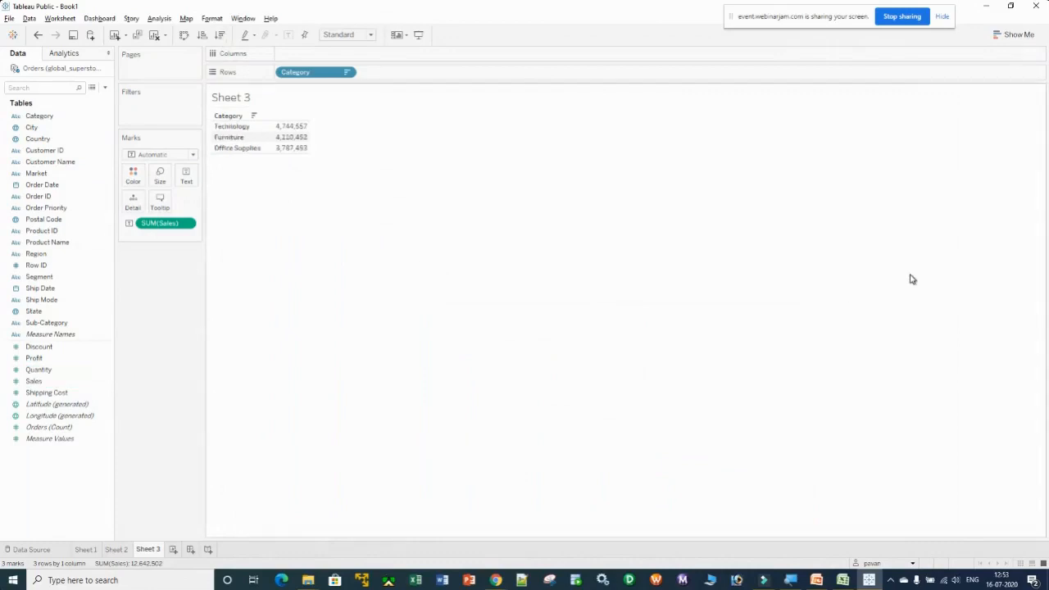
Convert the Category sales table to a pie chart and move the Category color legend below the Marks card
left_click(1016, 36)
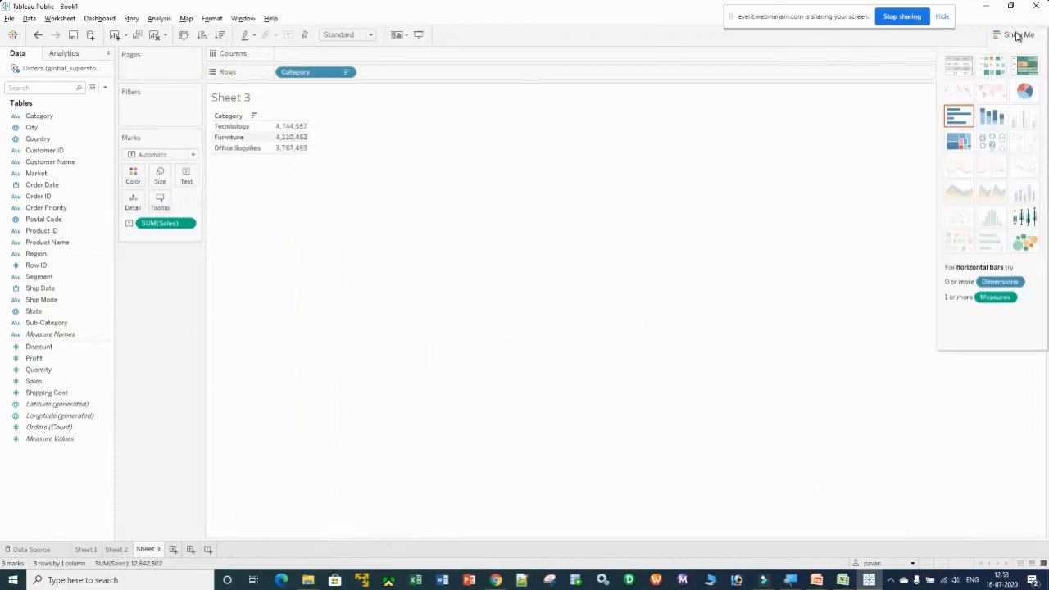
left_click(1016, 36)
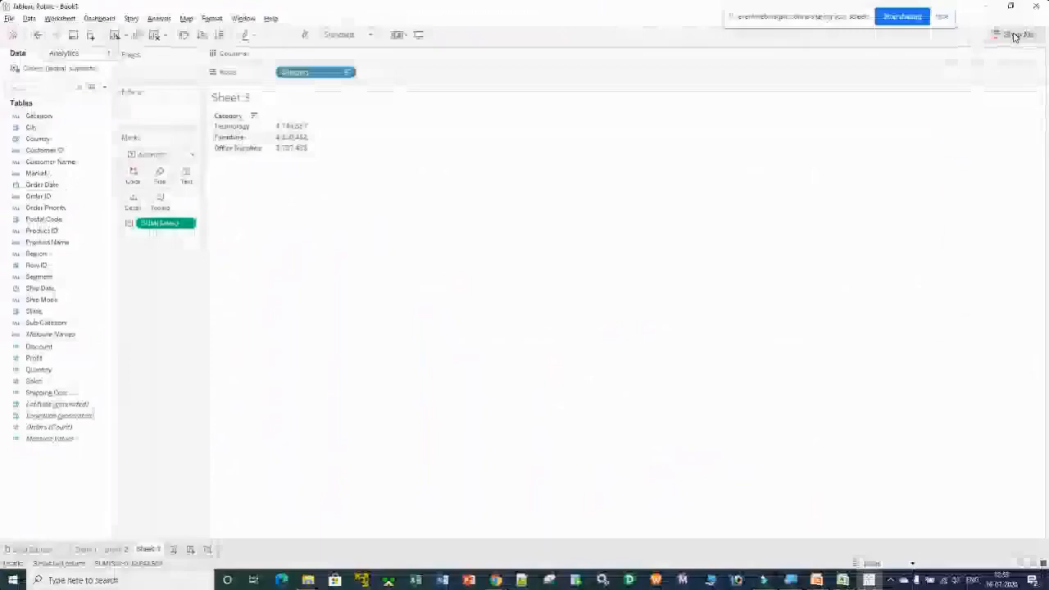
left_click(1014, 35)
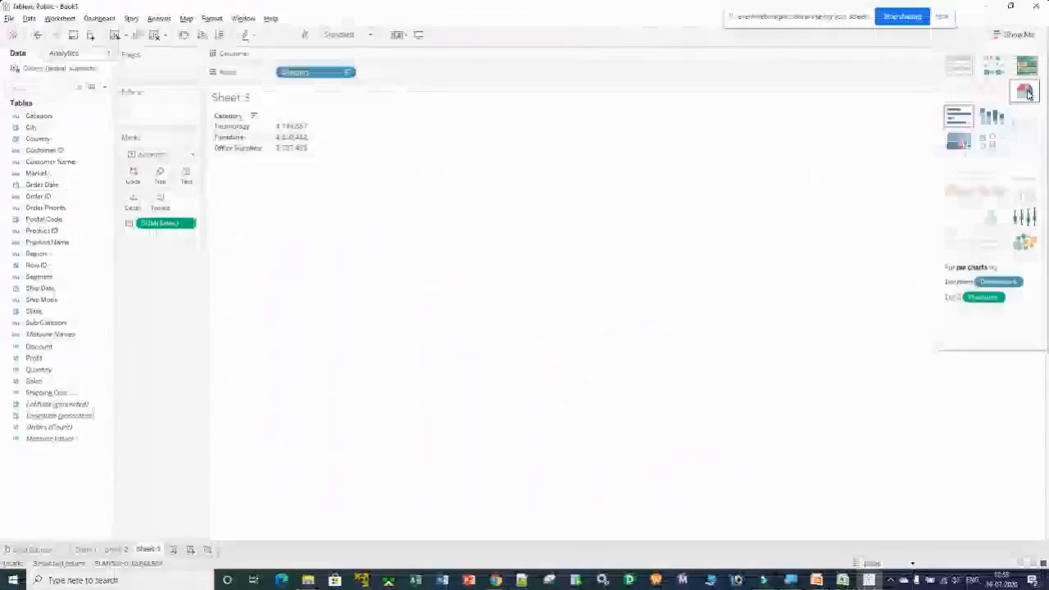
left_click(1025, 91)
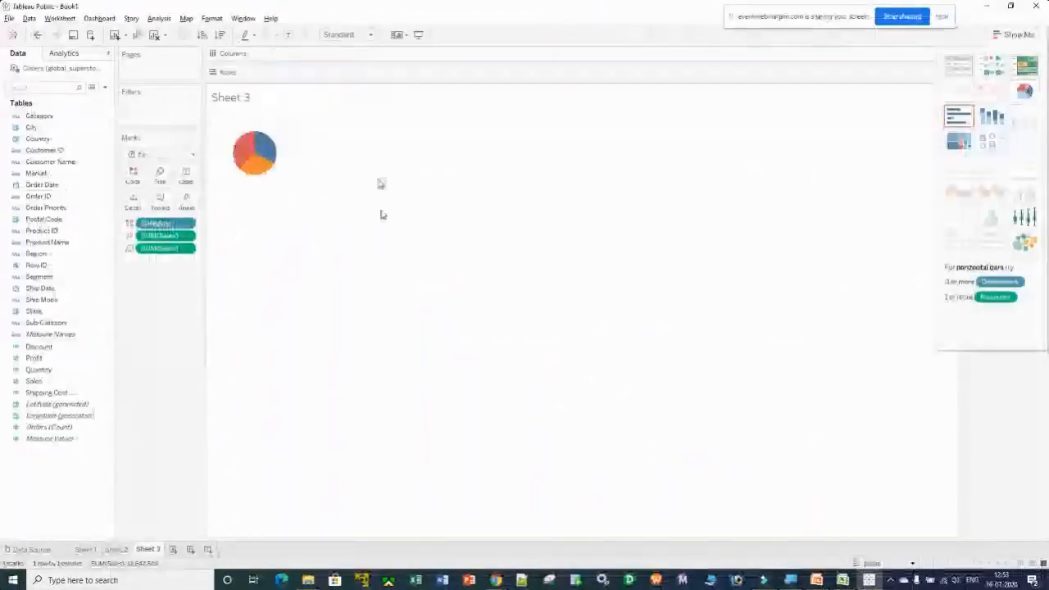
left_click(1016, 36)
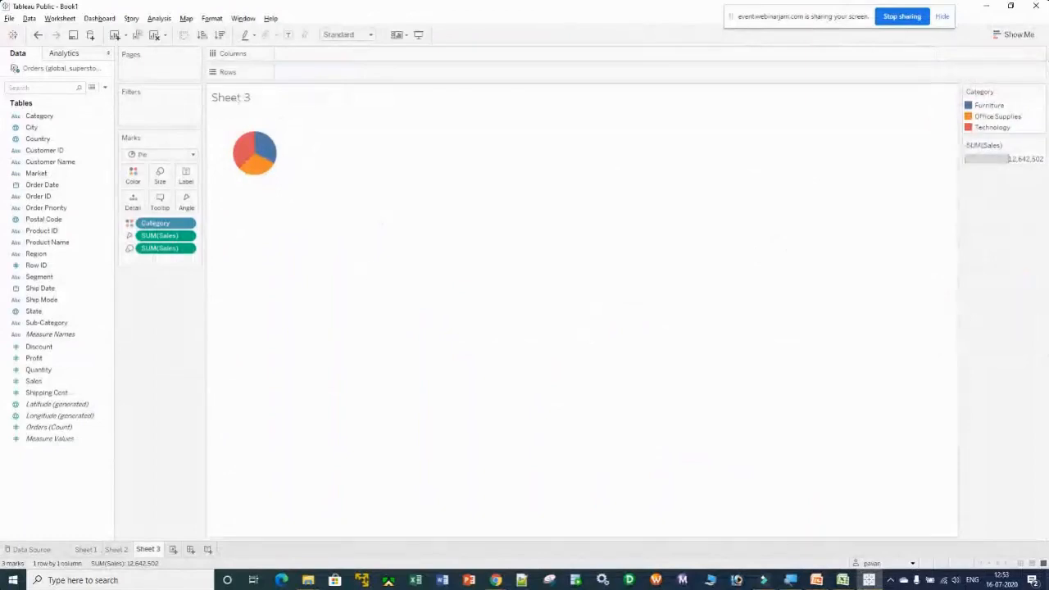
left_click_drag(1008, 91, 158, 310)
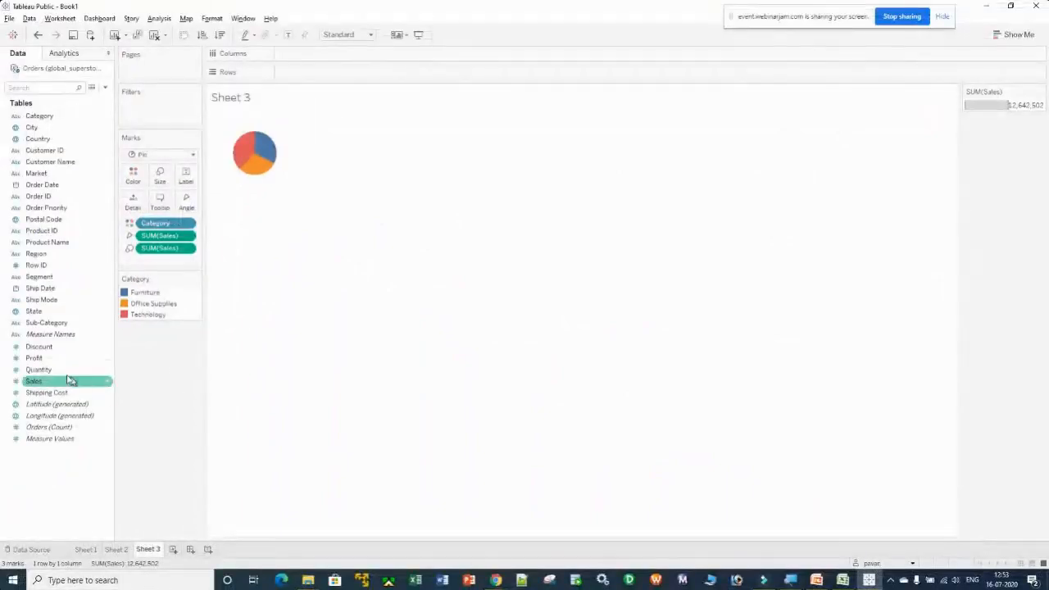
Label the pie slices with Sum of Sales and apply the Percent of Total quick table calculation to that label
left_click_drag(36, 384, 187, 177)
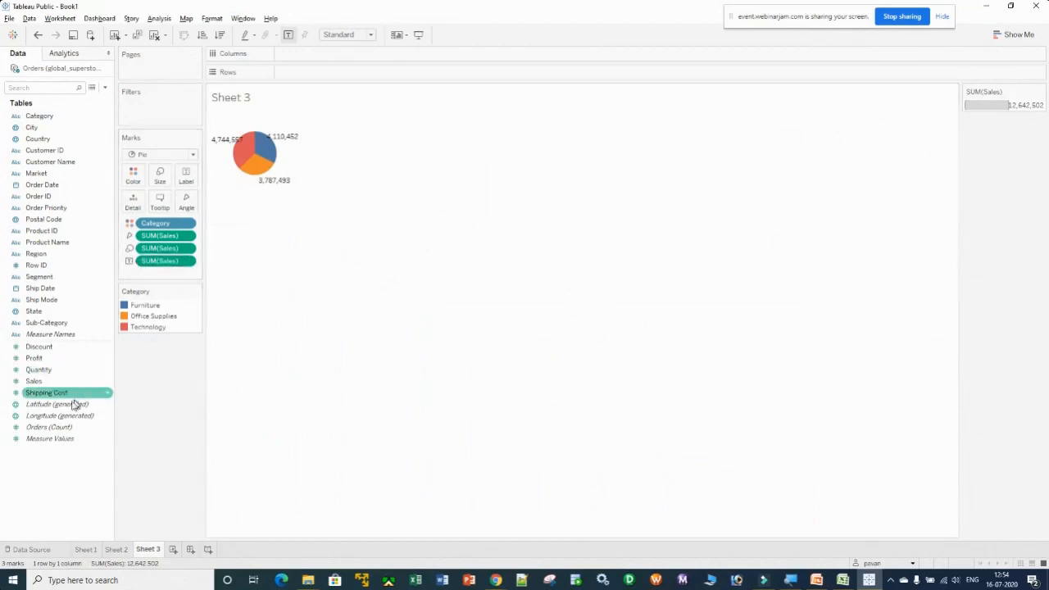
left_click(188, 262)
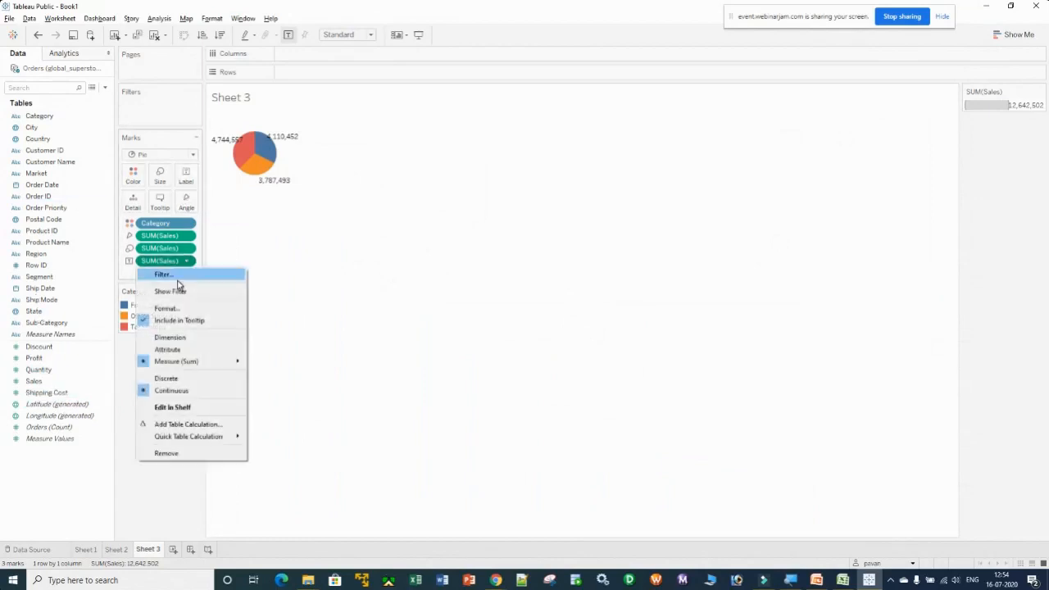
mouse_move(204, 441)
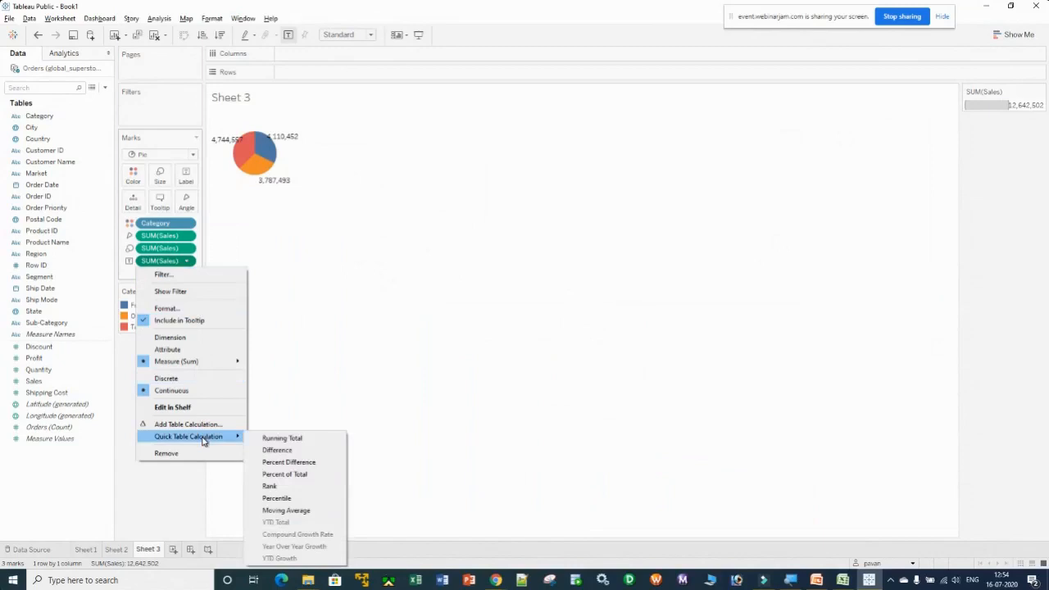
left_click(297, 474)
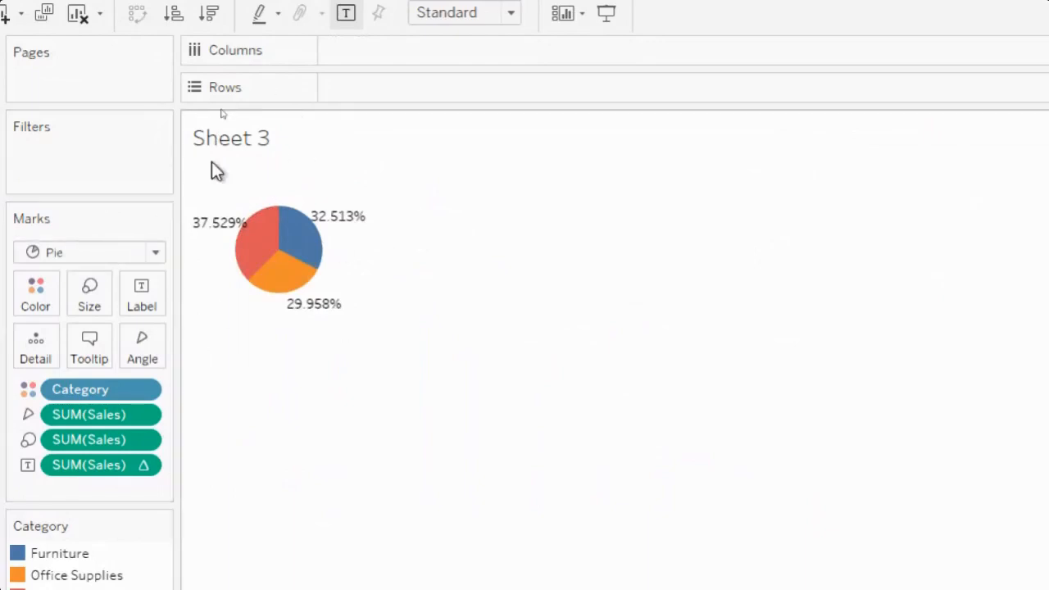
mouse_move(245, 270)
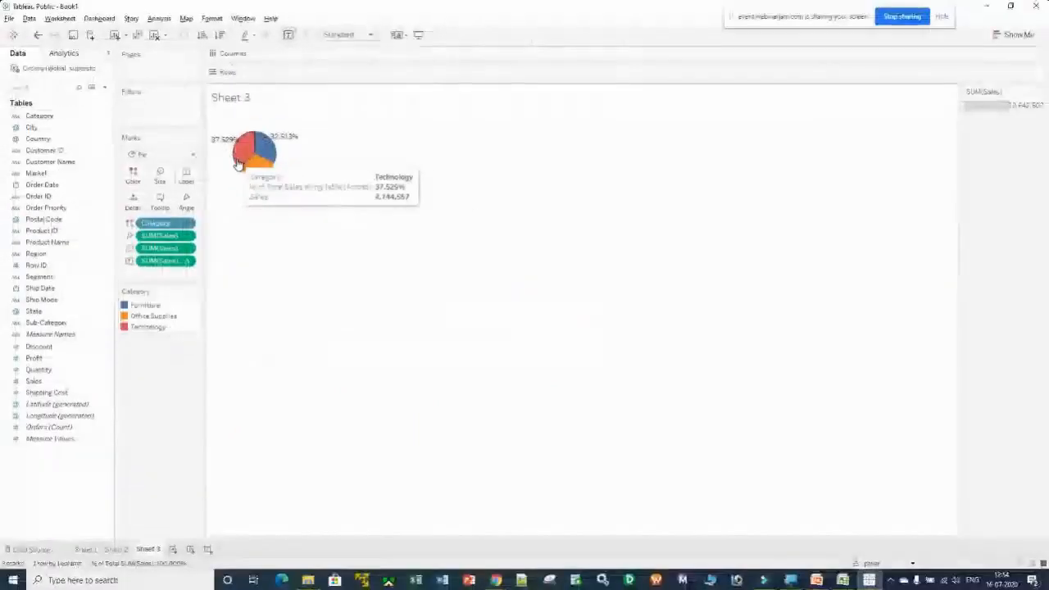
Format the pie's percent of total labels as Percentage with 0 decimal places, and close the formatting pane
left_click(188, 261)
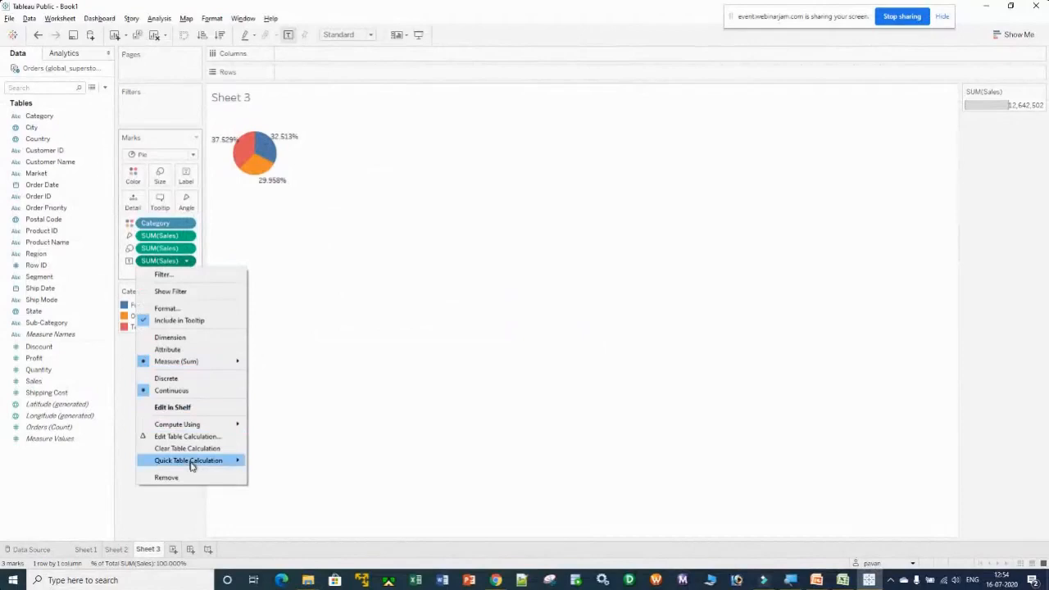
left_click(176, 308)
left_click(102, 154)
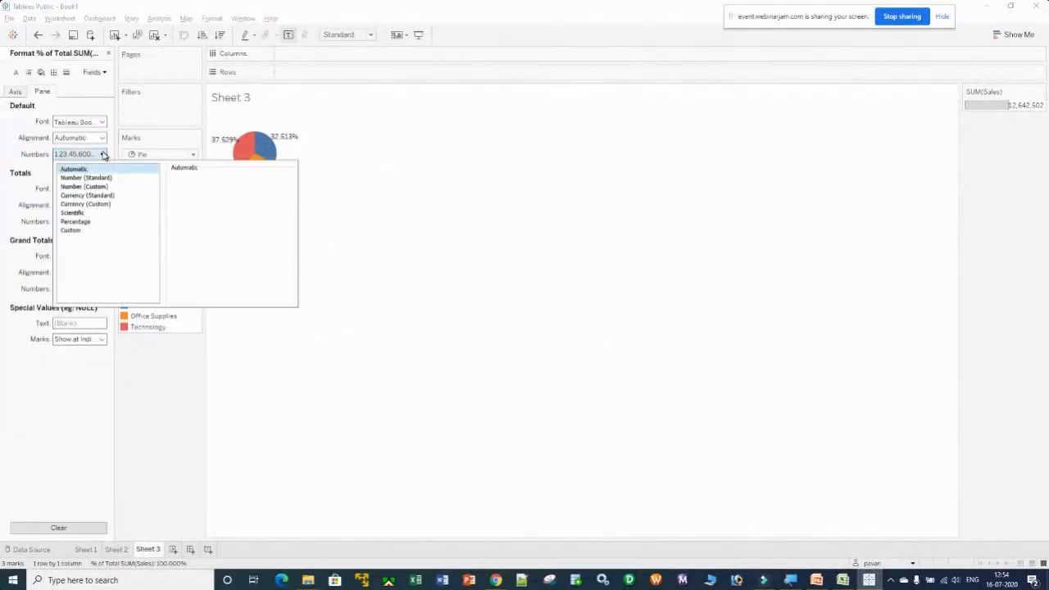
left_click(92, 222)
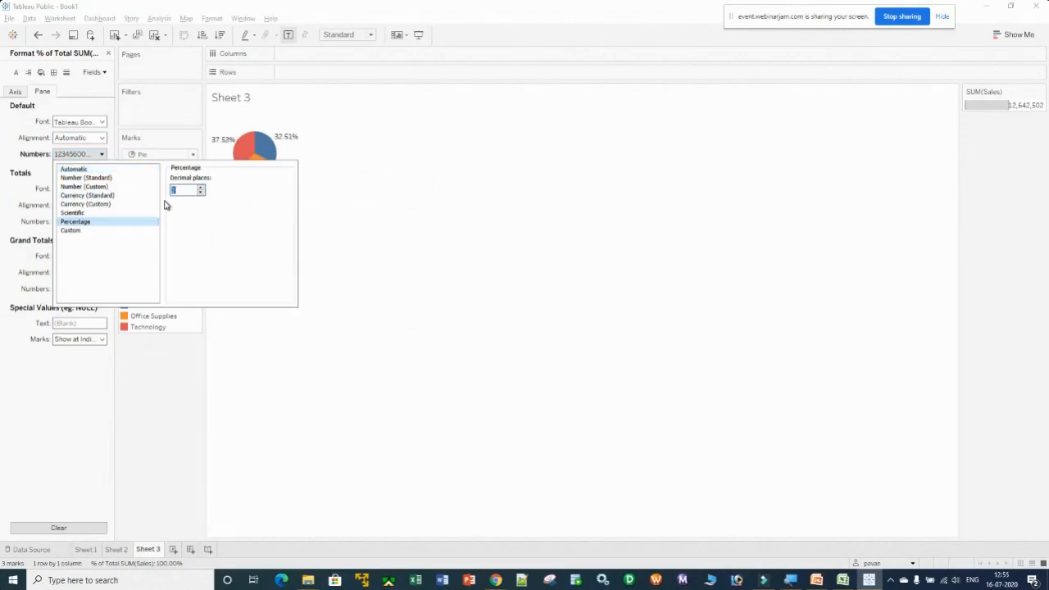
double_click(200, 193)
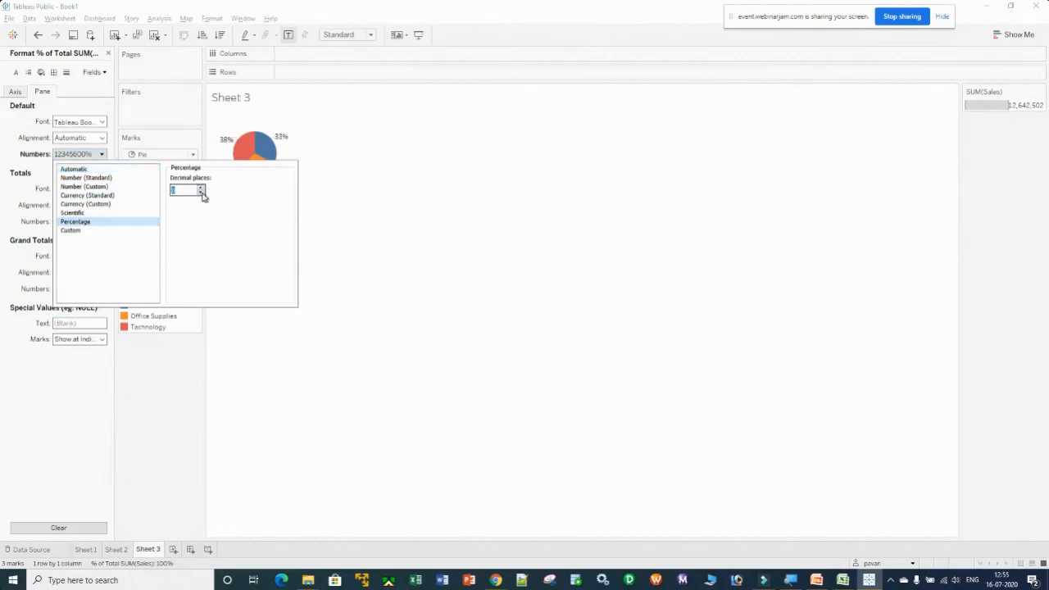
left_click(164, 415)
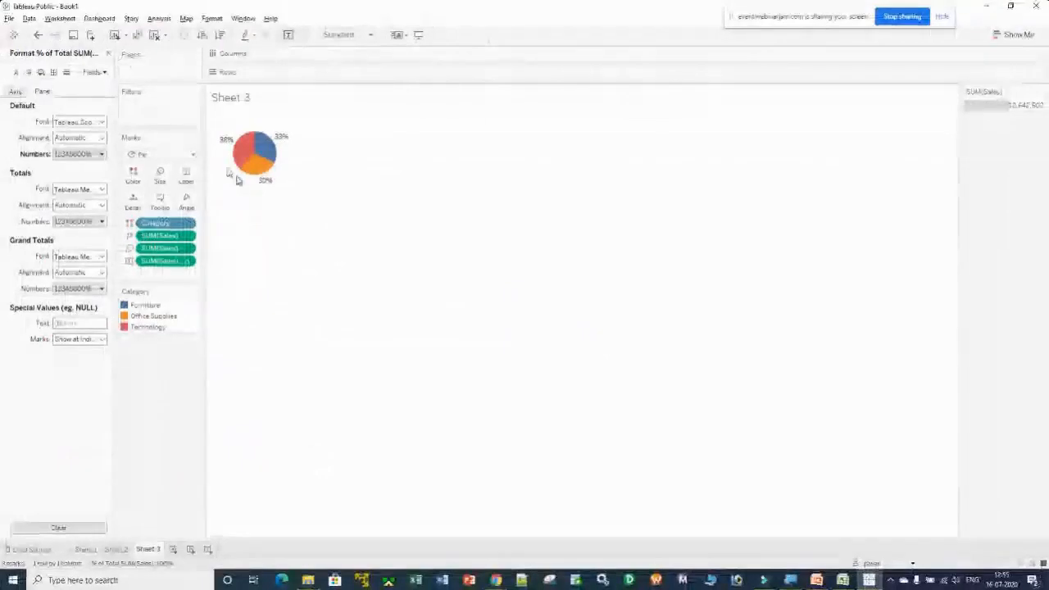
left_click(109, 54)
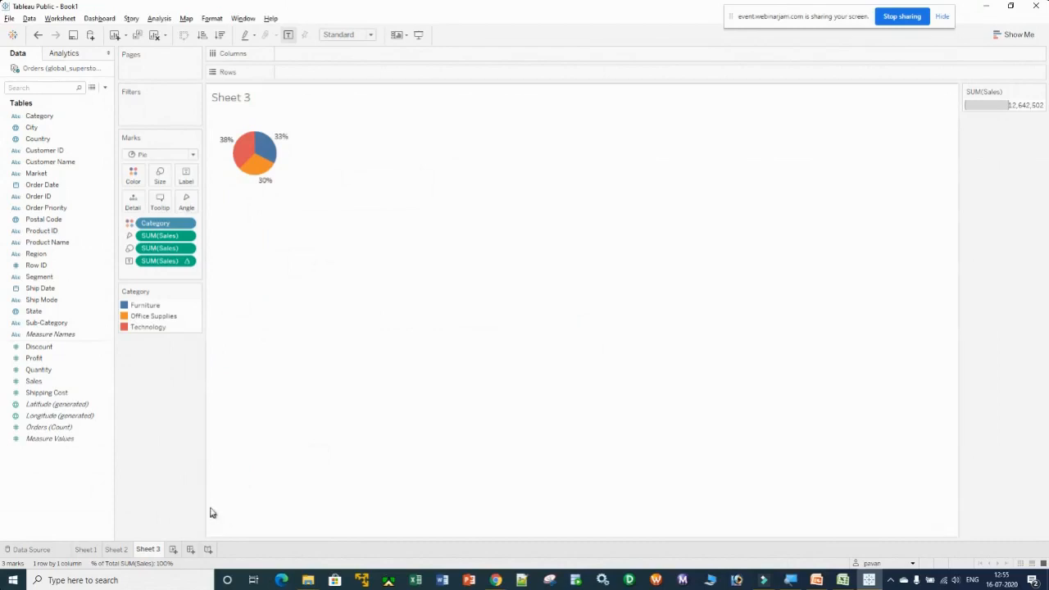
Look at Sheet 2, and add a Category filter to Sheet 1 with Furniture, Office Supplies and Technology all selected
left_click(116, 549)
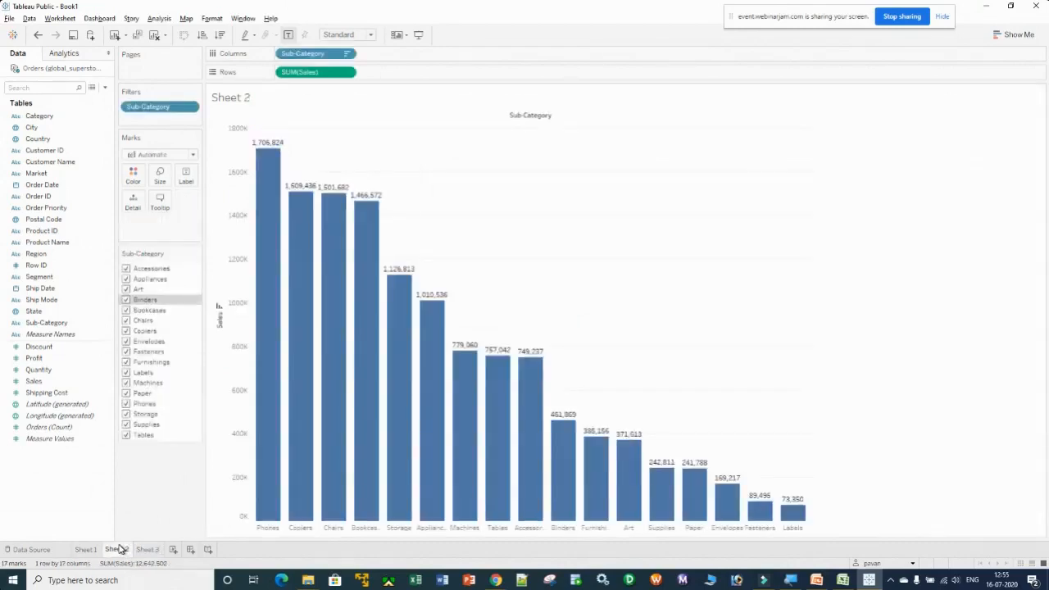
left_click(87, 549)
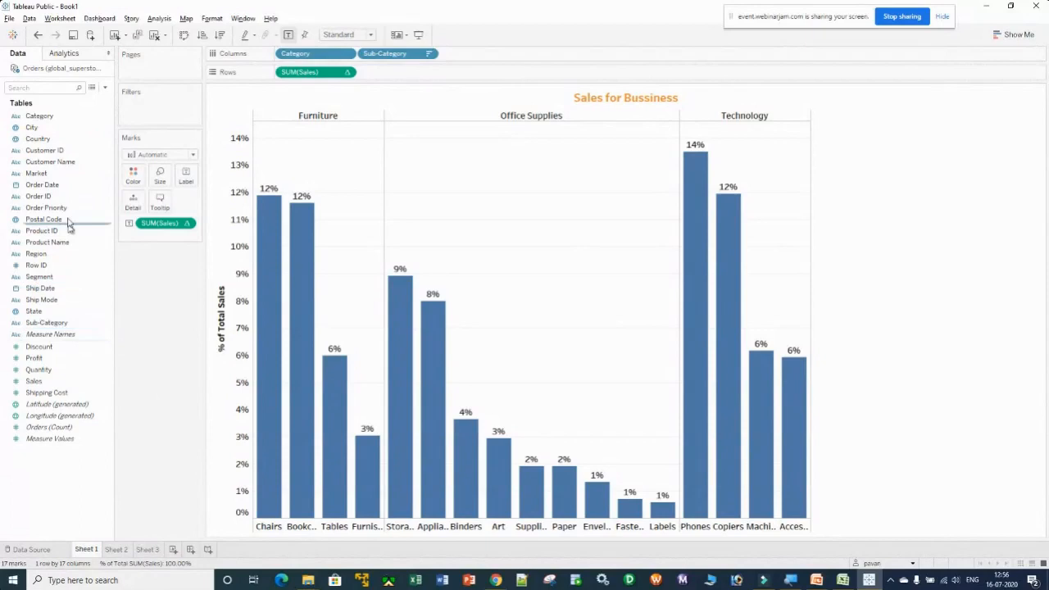
left_click(39, 118)
left_click_drag(39, 120, 149, 105)
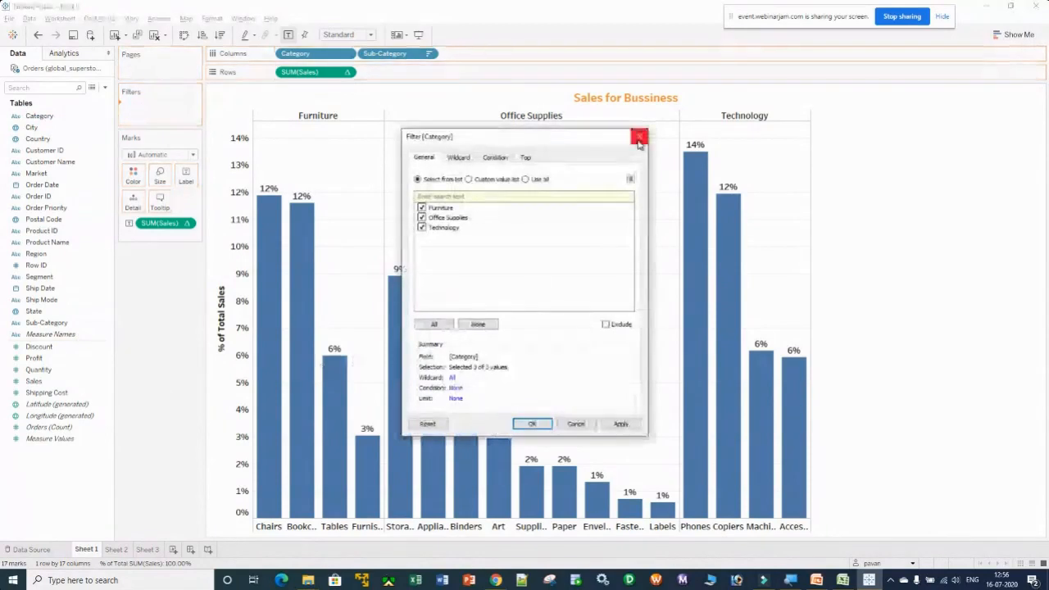
left_click(619, 424)
left_click(533, 423)
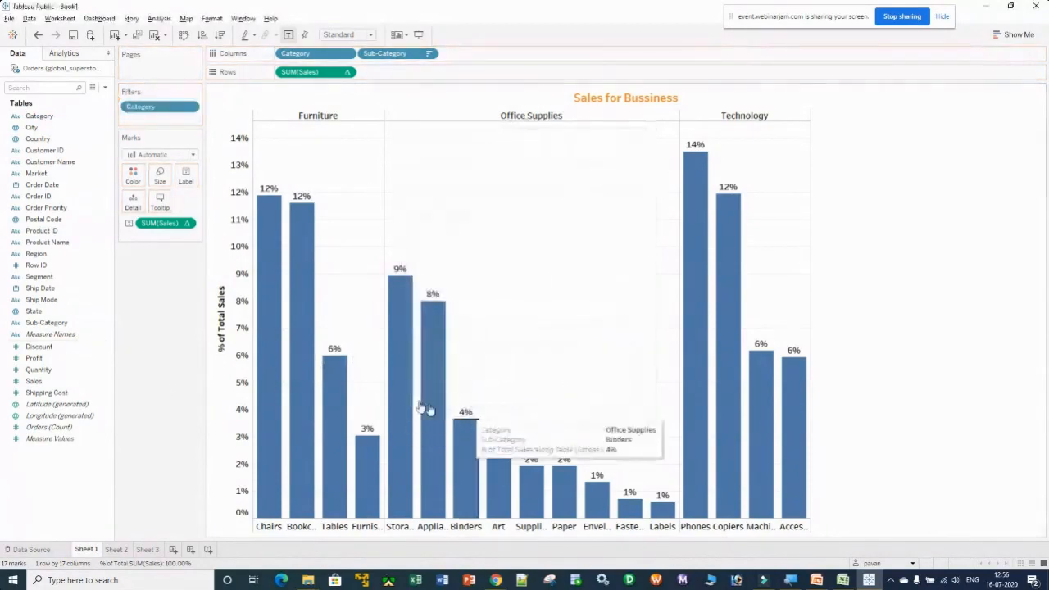
Show the Category filter card on Sheet 1 and place it below the Marks card
left_click(190, 109)
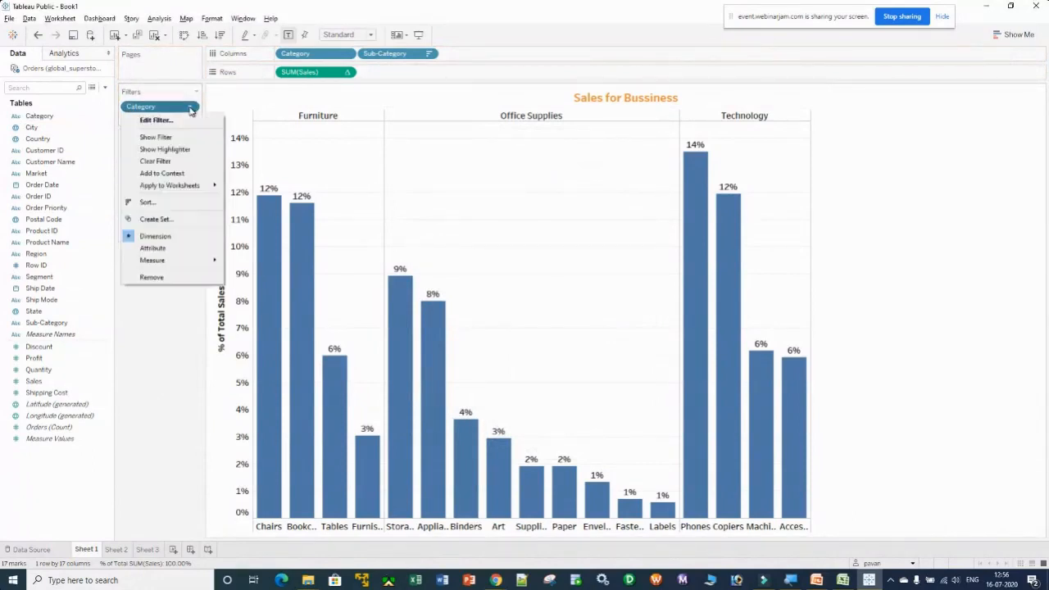
left_click(174, 136)
left_click_drag(990, 89, 158, 262)
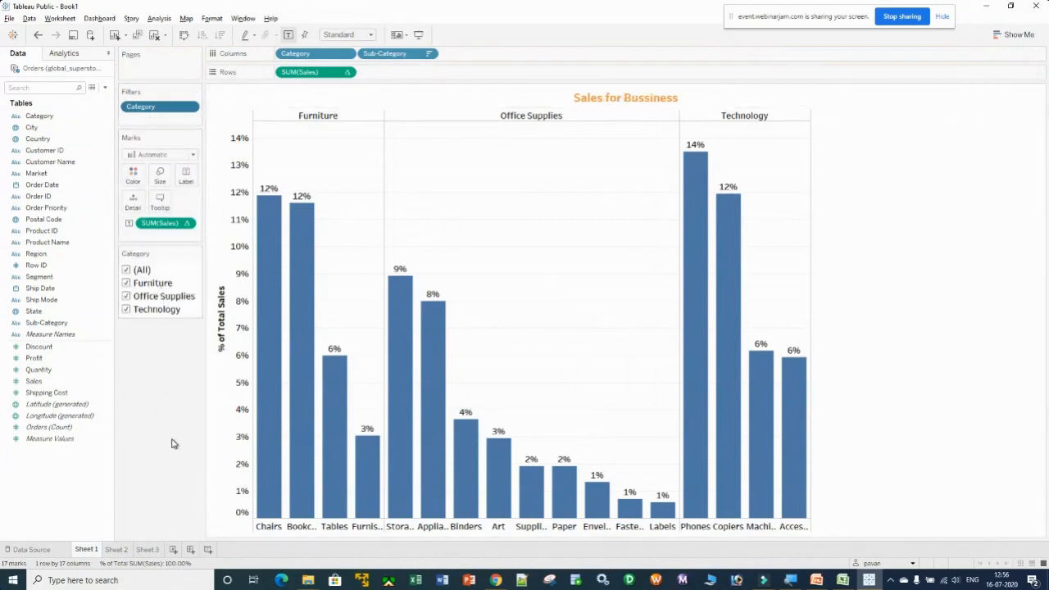
left_click(190, 107)
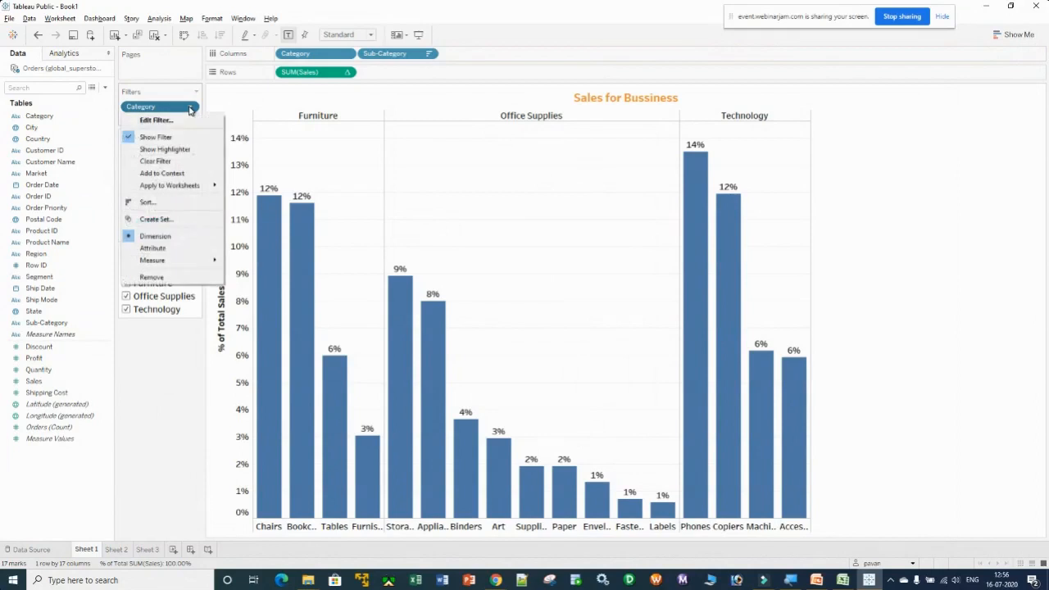
mouse_move(179, 190)
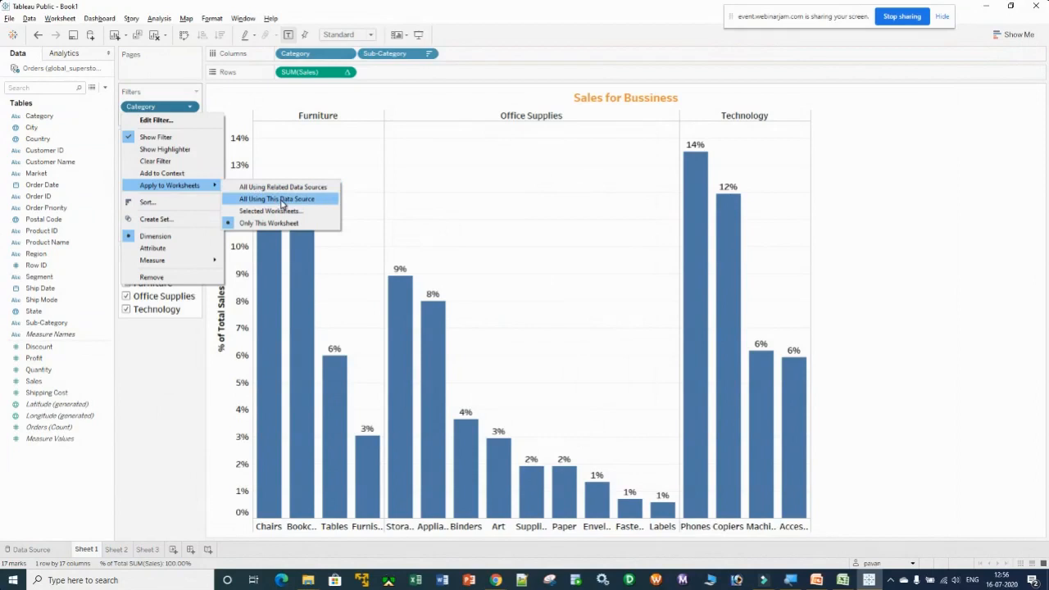
left_click(164, 358)
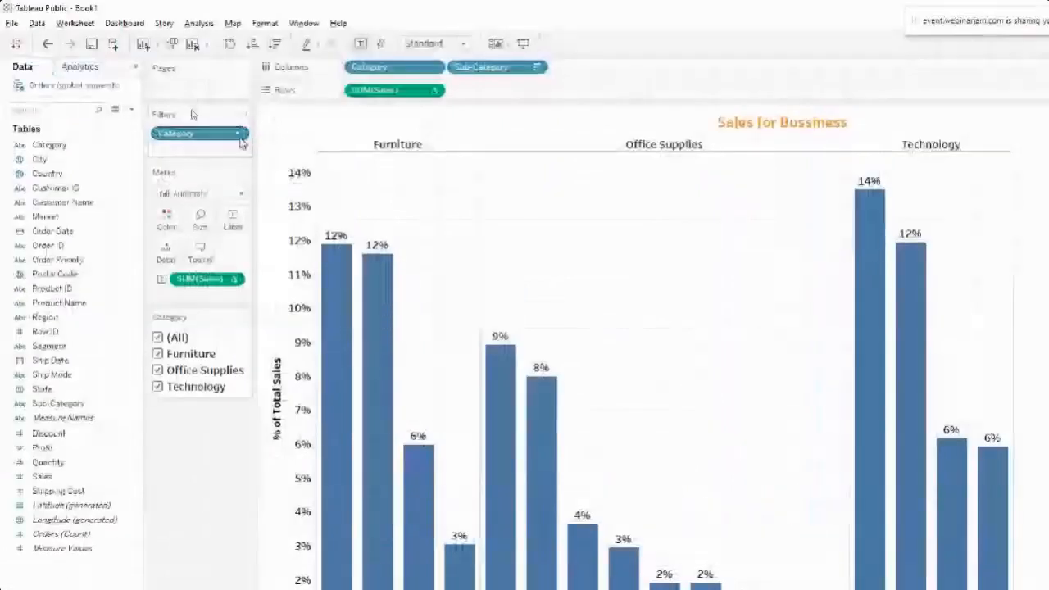
Apply the Category filter to all worksheets using this data source, and check Sheet 2 and Sheet 3 for it
left_click(238, 134)
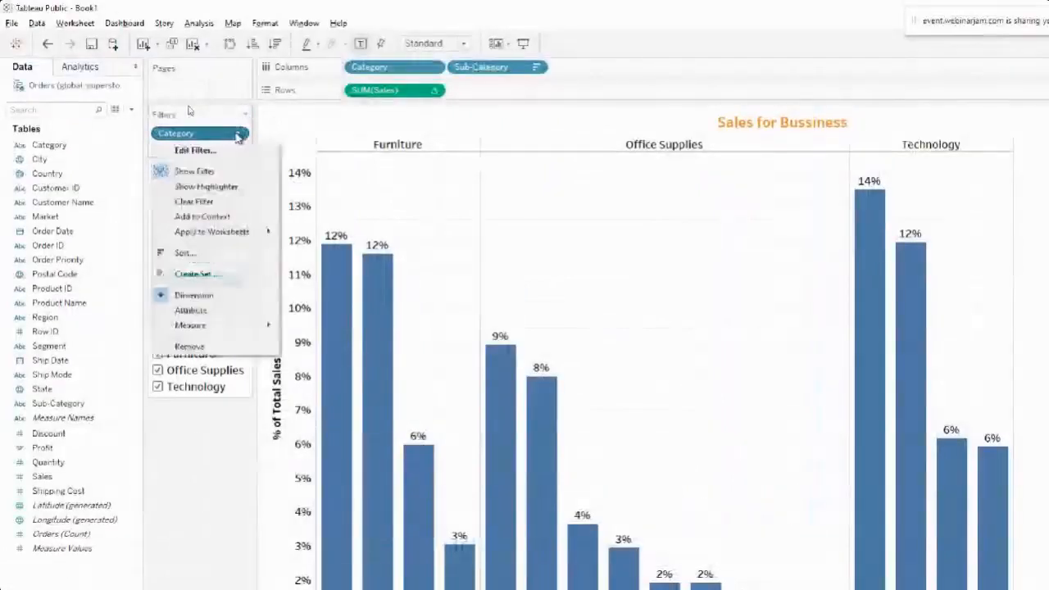
mouse_move(243, 238)
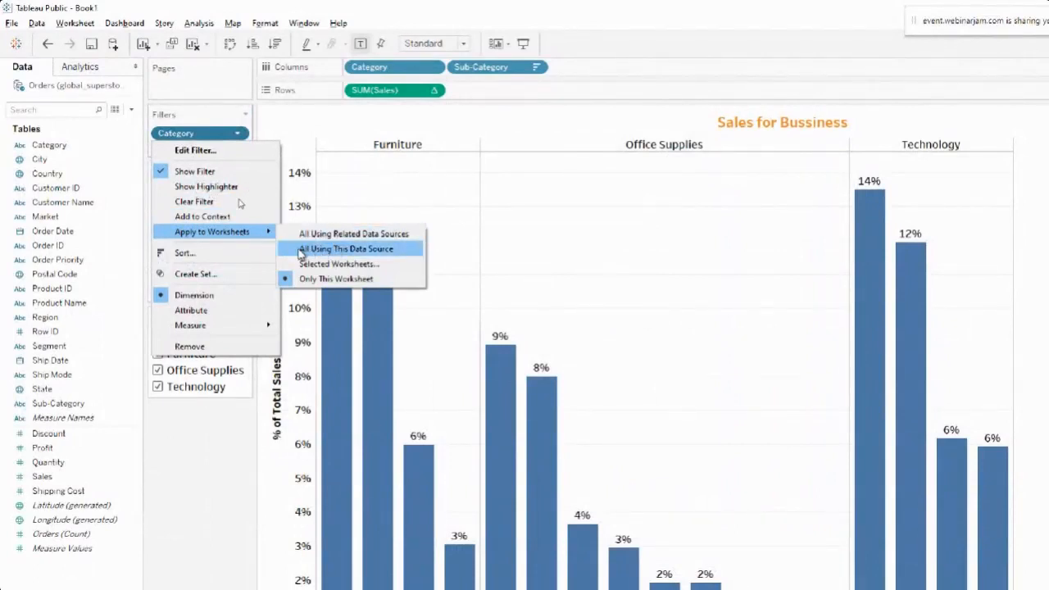
left_click(300, 253)
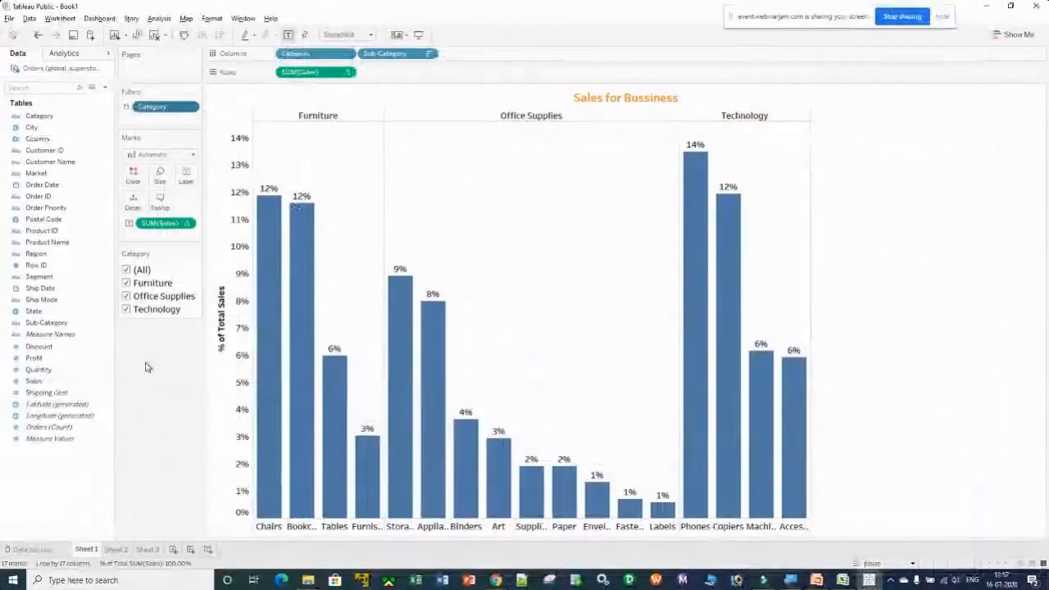
mouse_move(310, 303)
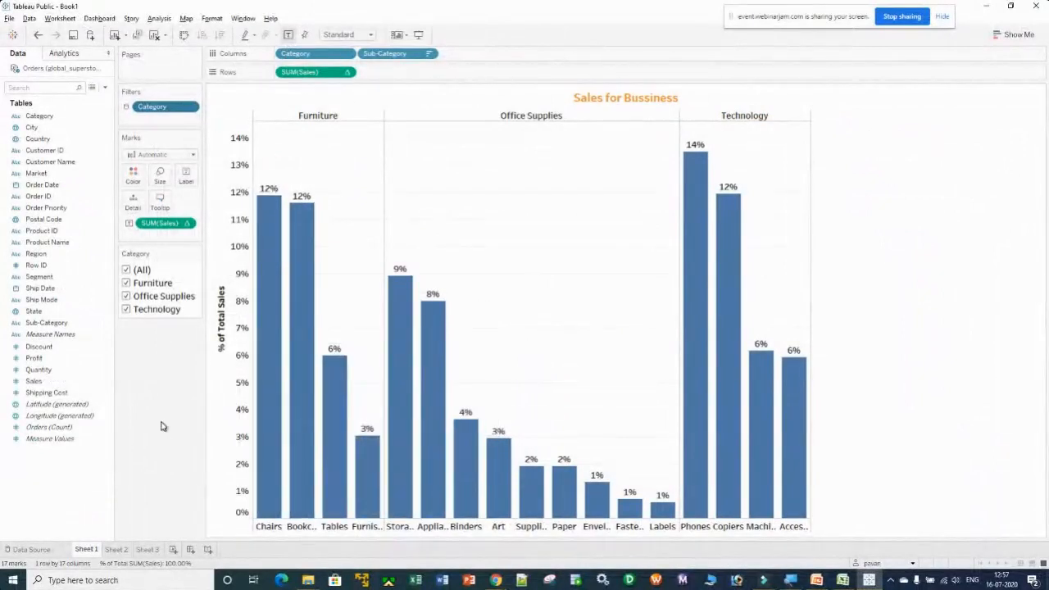
left_click(115, 550)
left_click(147, 549)
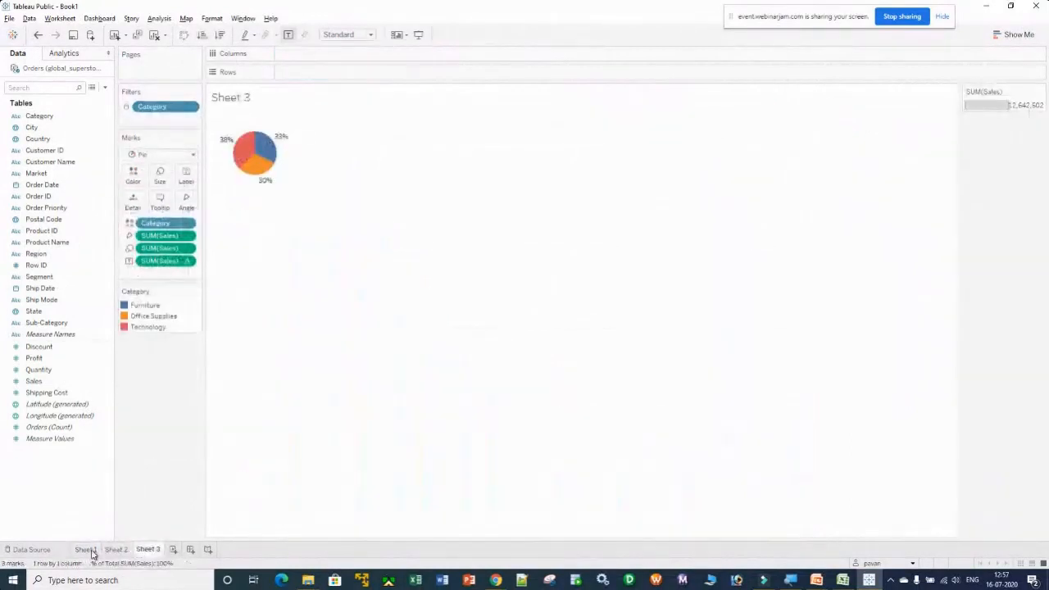
left_click(87, 550)
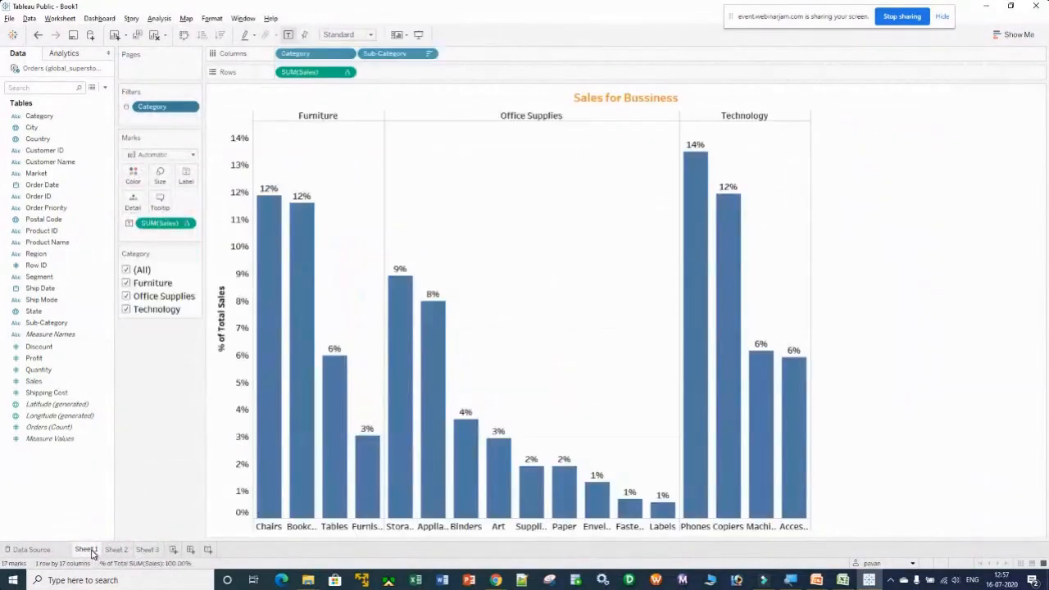
Deselect Technology in Sheet 1's Category filter card, check the effect on Sheet 2, and return to Sheet 1
left_click(126, 310)
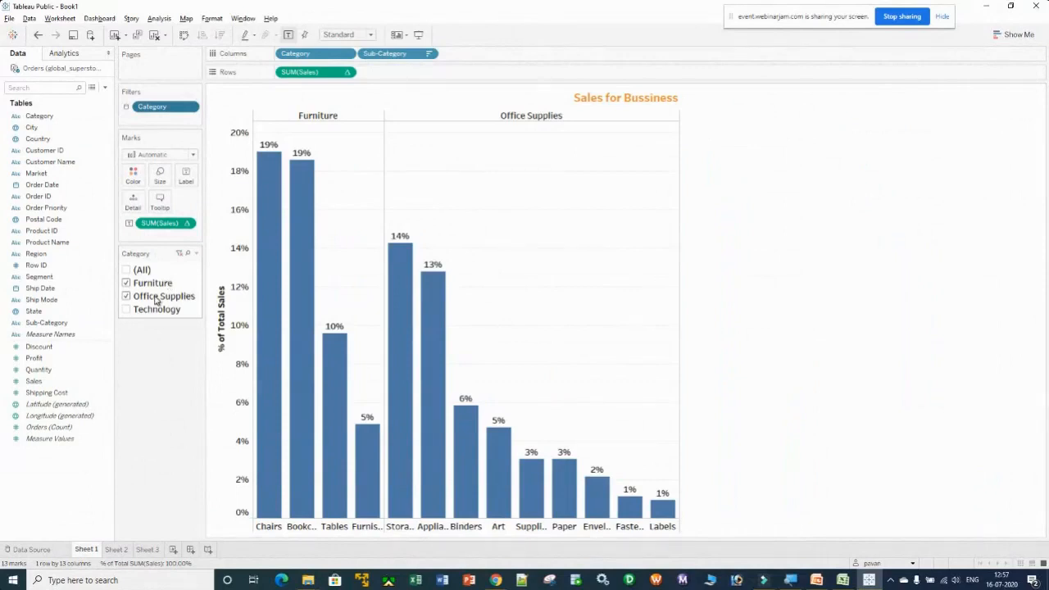
left_click(117, 550)
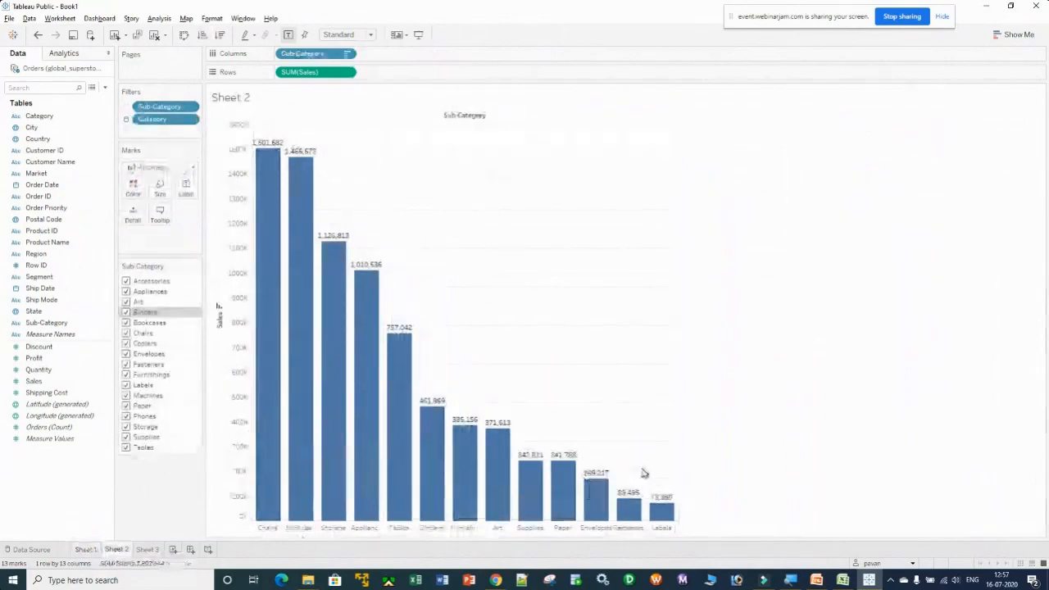
left_click(87, 549)
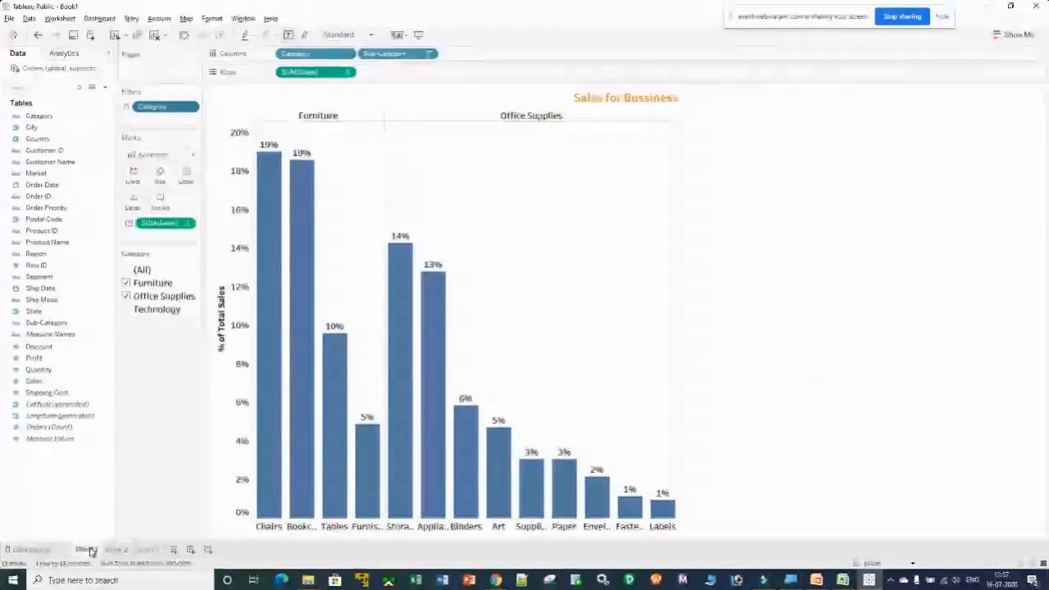
Check Sheet 3, deselect Office Supplies in Sheet 1's Category filter card, and check the effect on Sheet 2 and Sheet 3
left_click(147, 549)
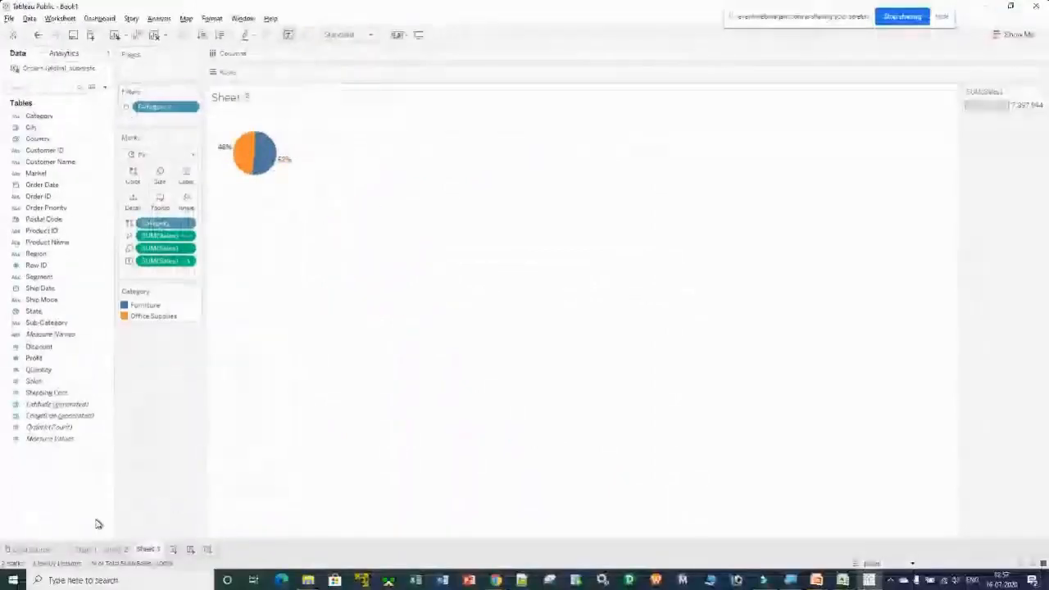
left_click(85, 551)
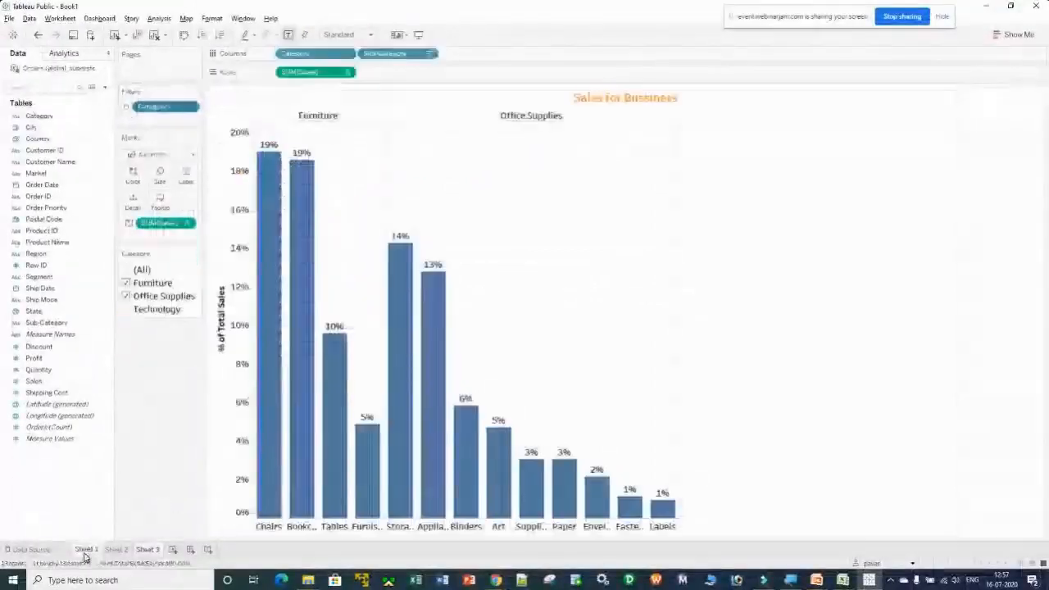
left_click(126, 295)
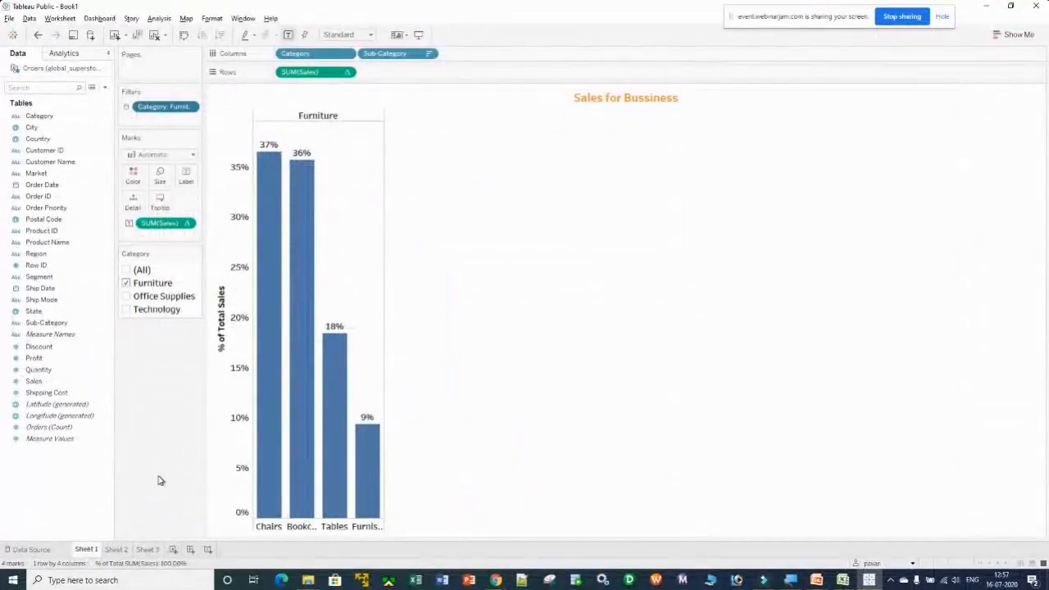
left_click(120, 551)
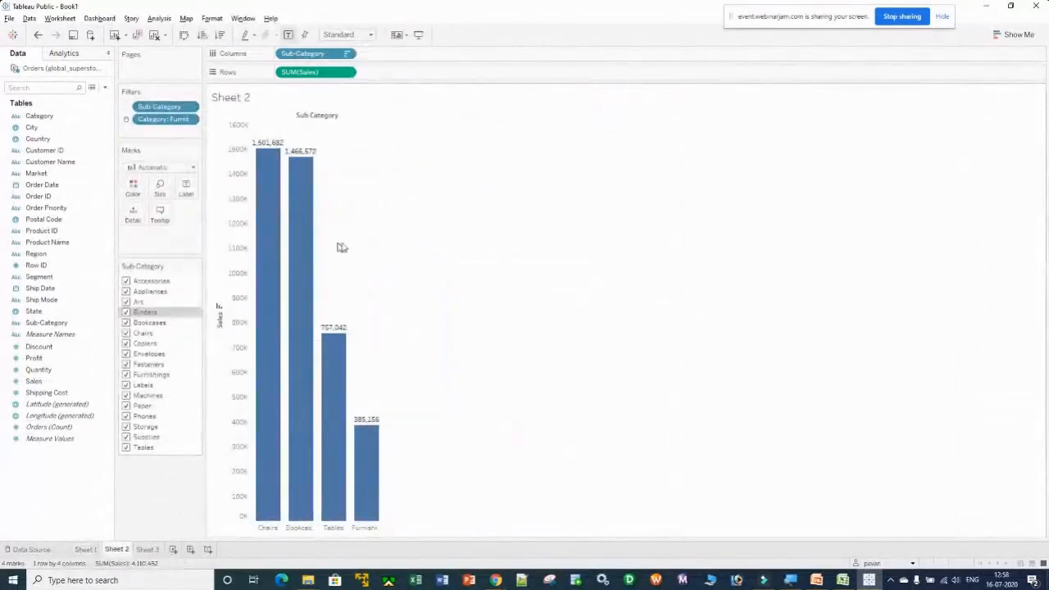
left_click(145, 549)
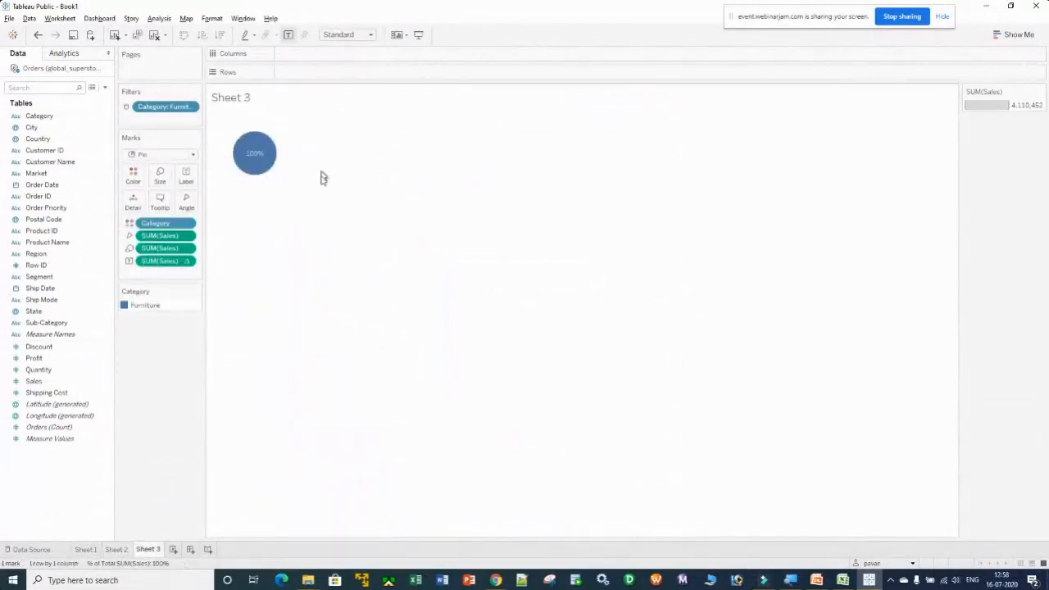
left_click(85, 550)
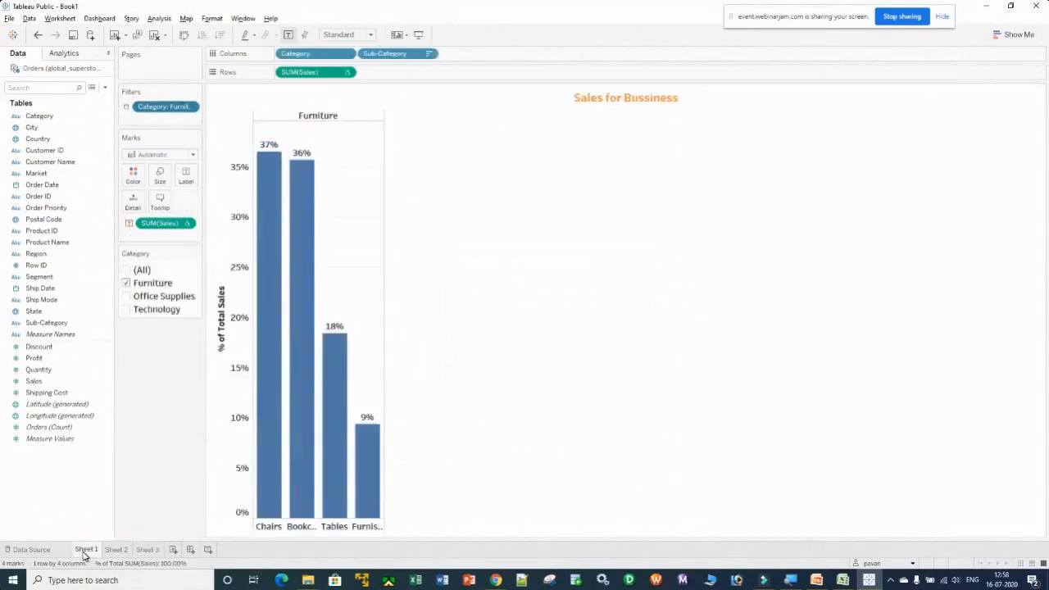
Select all categories in Sheet 1's Category filter card, and compare Sheet 2 and Sheet 3 with Sheet 1
left_click(126, 270)
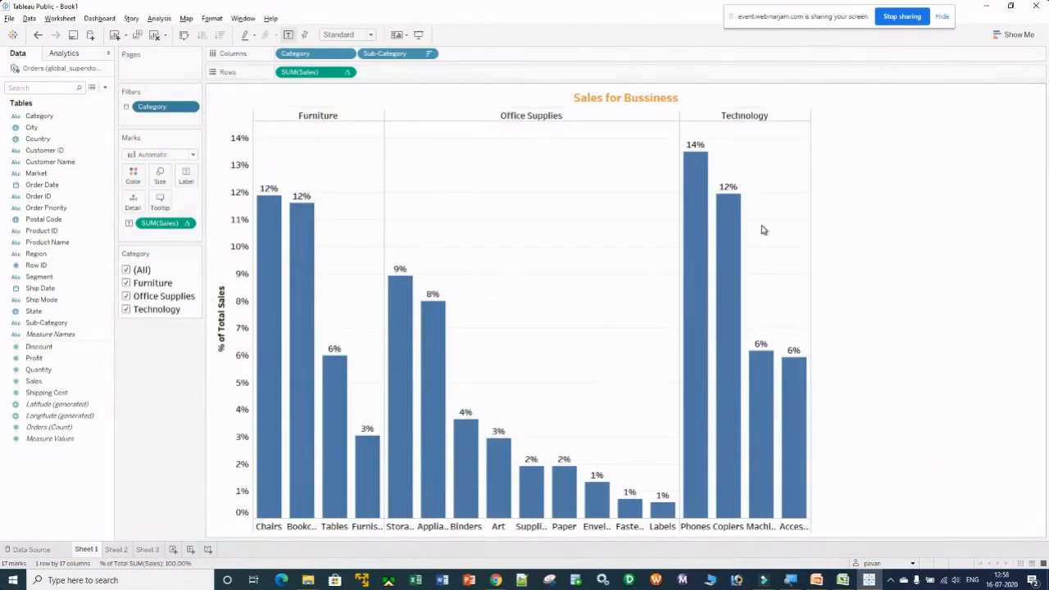
left_click(148, 549)
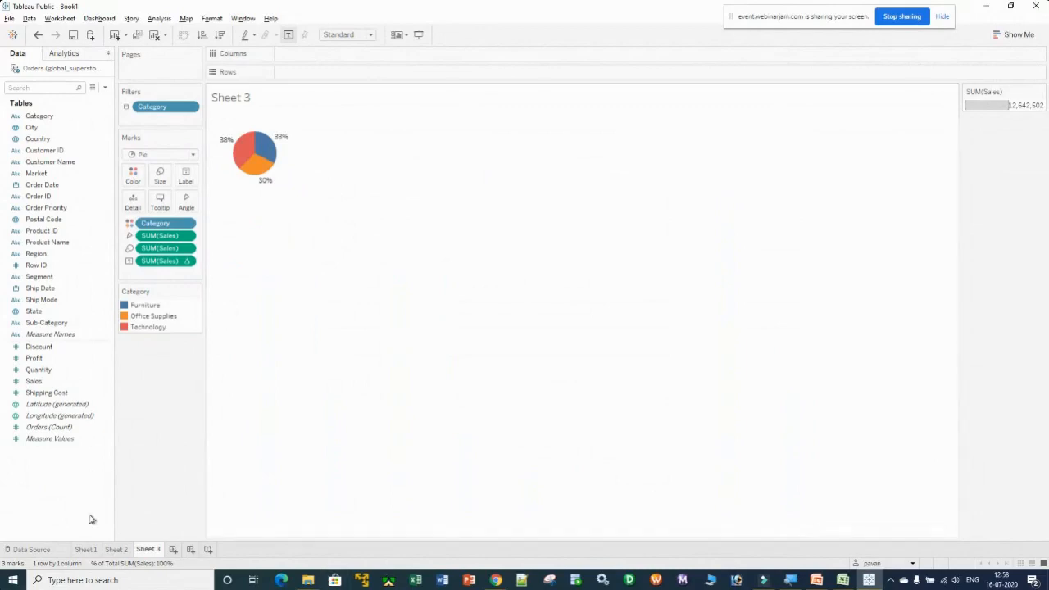
left_click(87, 550)
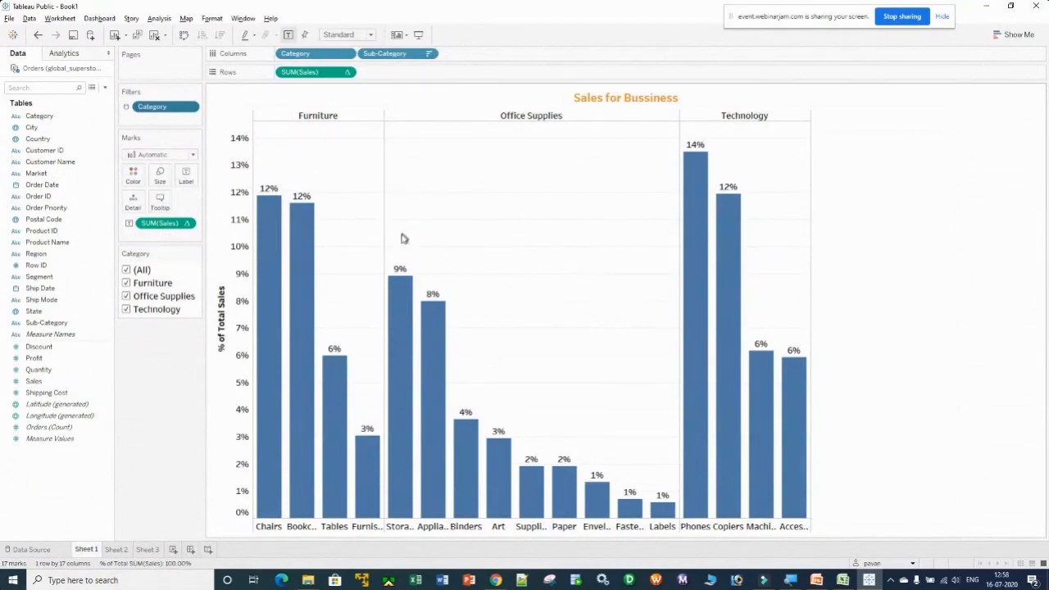
left_click(117, 549)
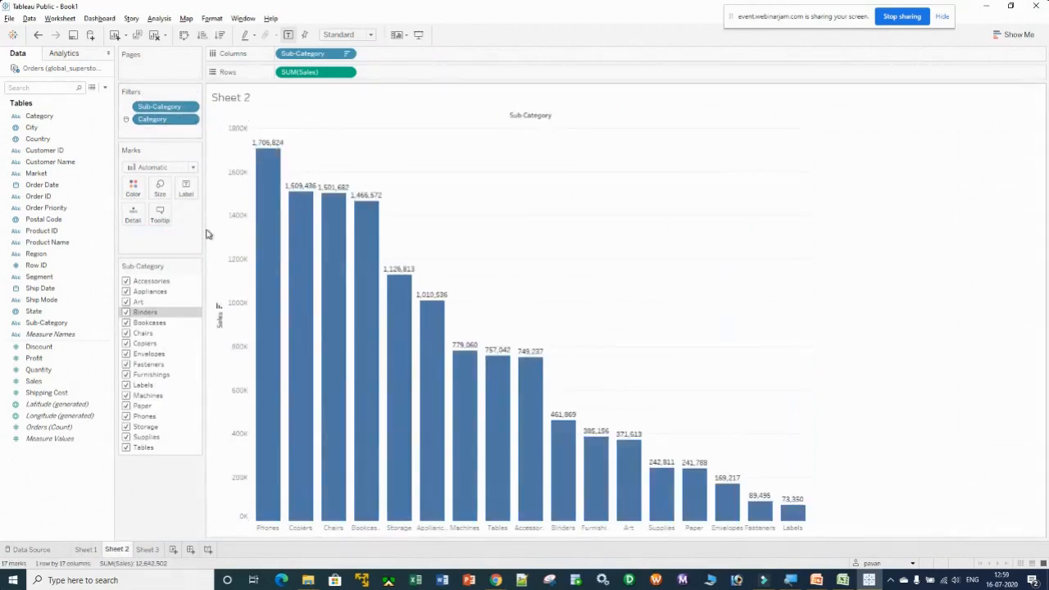
left_click(86, 549)
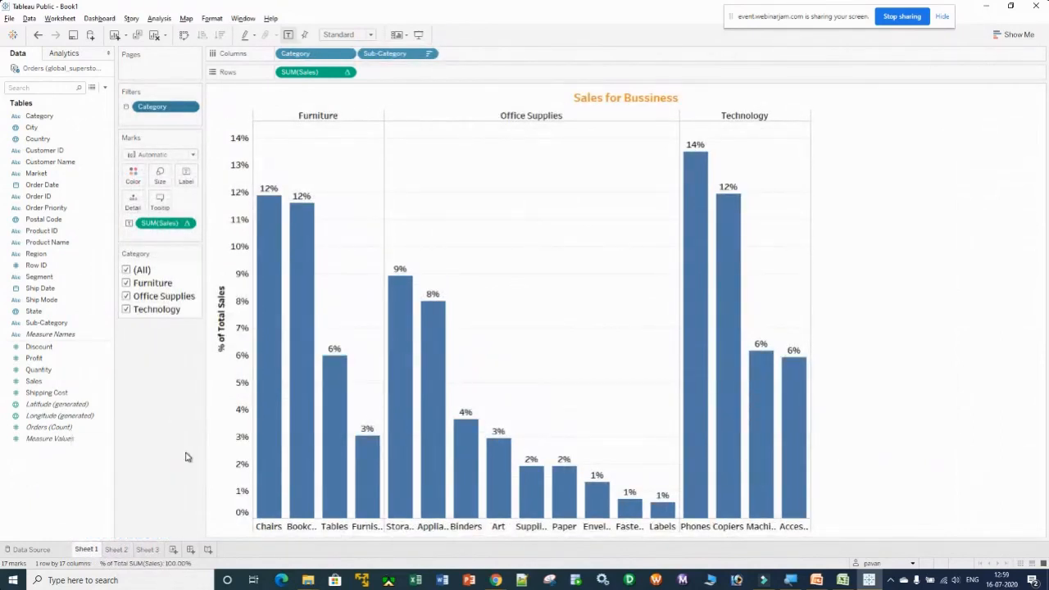
left_click(148, 549)
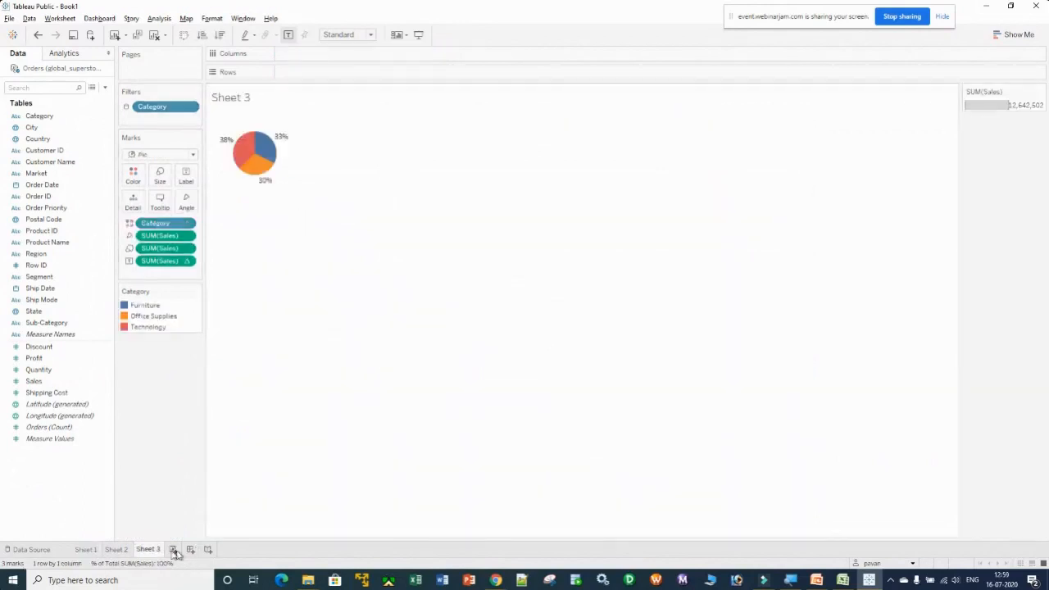
left_click(116, 549)
left_click(86, 549)
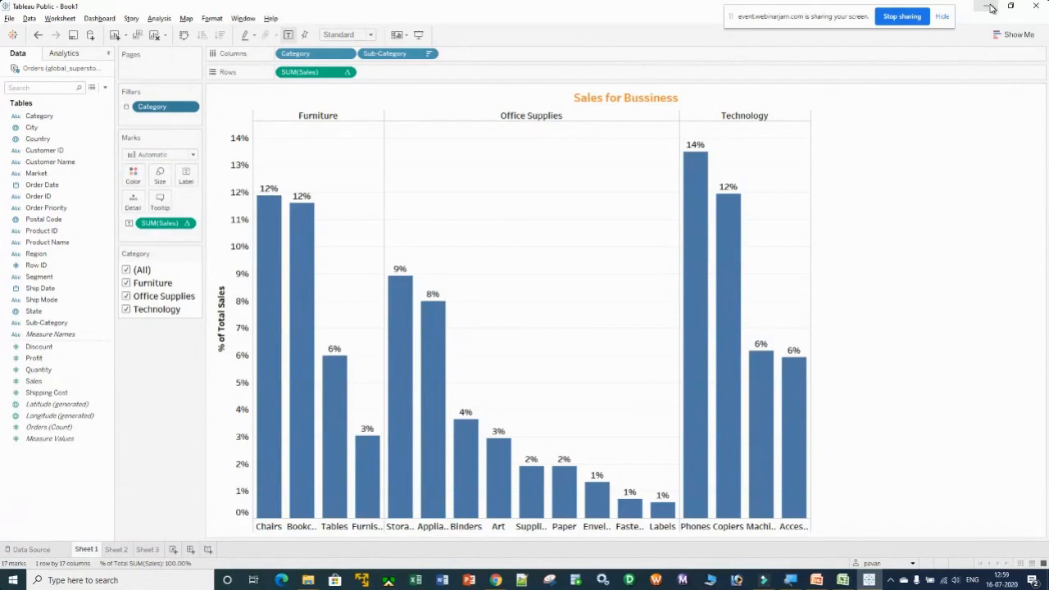
Switch to the WebinarJam broadcast in Chrome, read the attendees' chat questions, and return to Tableau Public
left_click(495, 580)
left_click(448, 539)
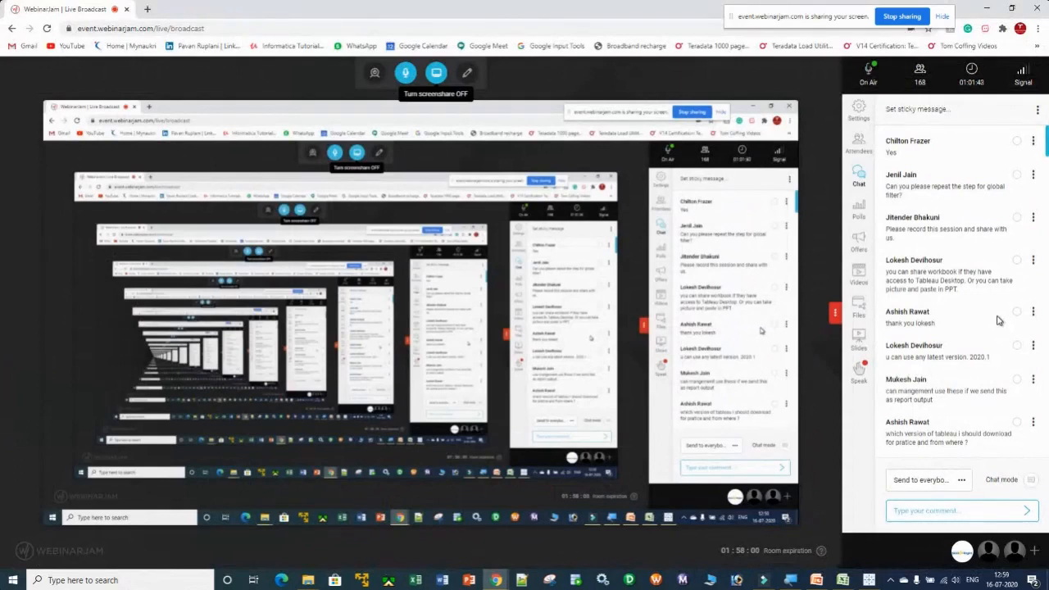
key("alt+Tab")
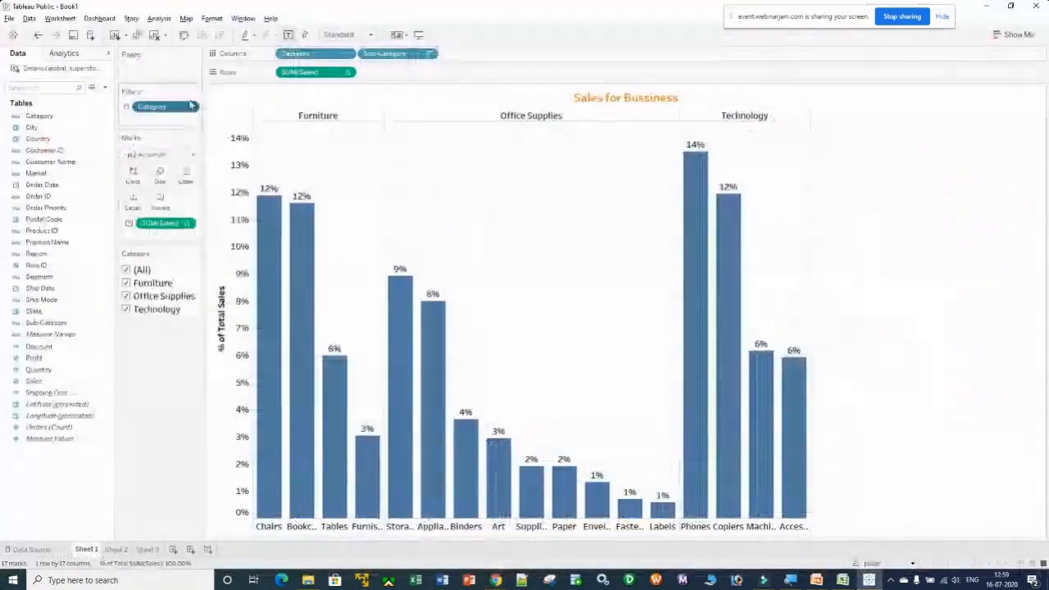
Apply Sheet 1's Category filter again to all worksheets using this data source
left_click(190, 107)
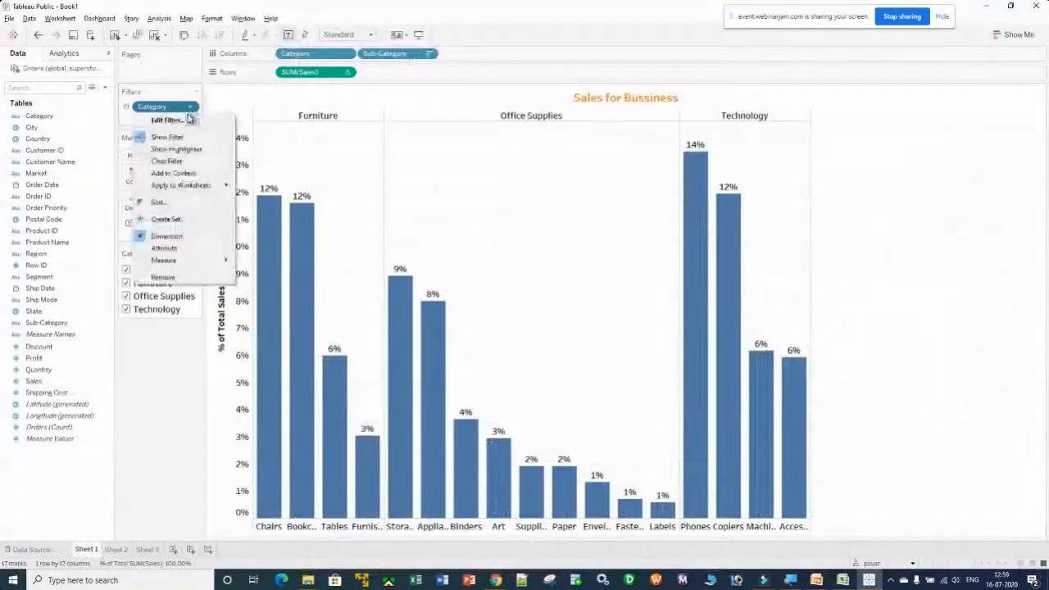
mouse_move(185, 192)
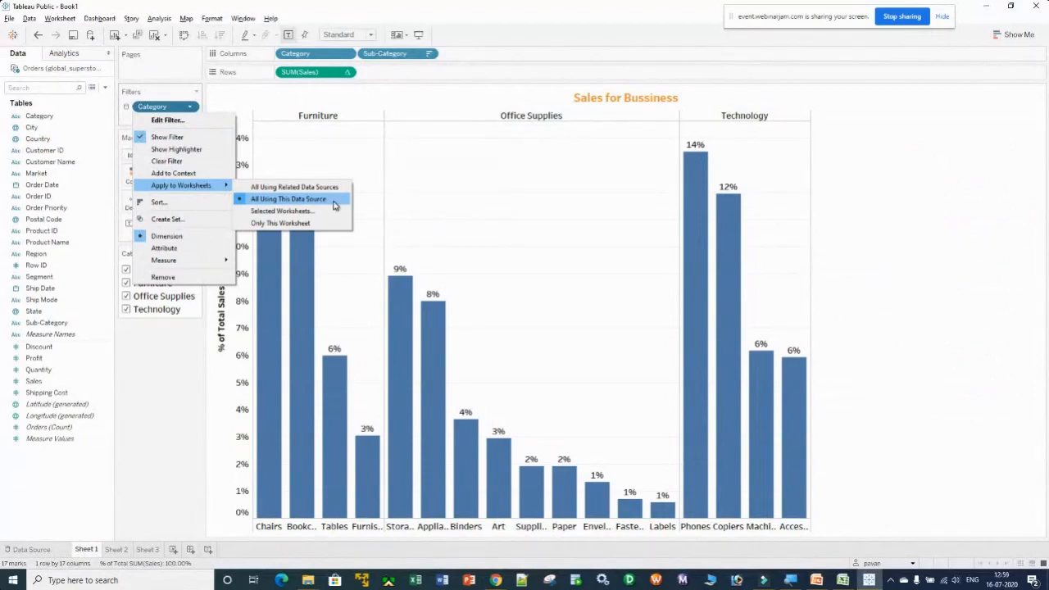
left_click(335, 206)
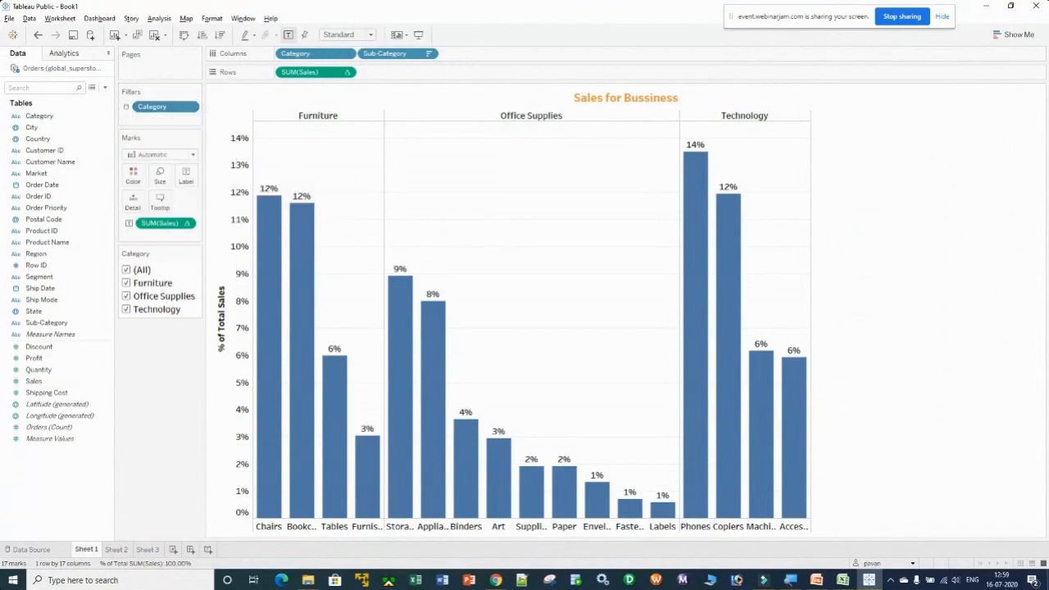